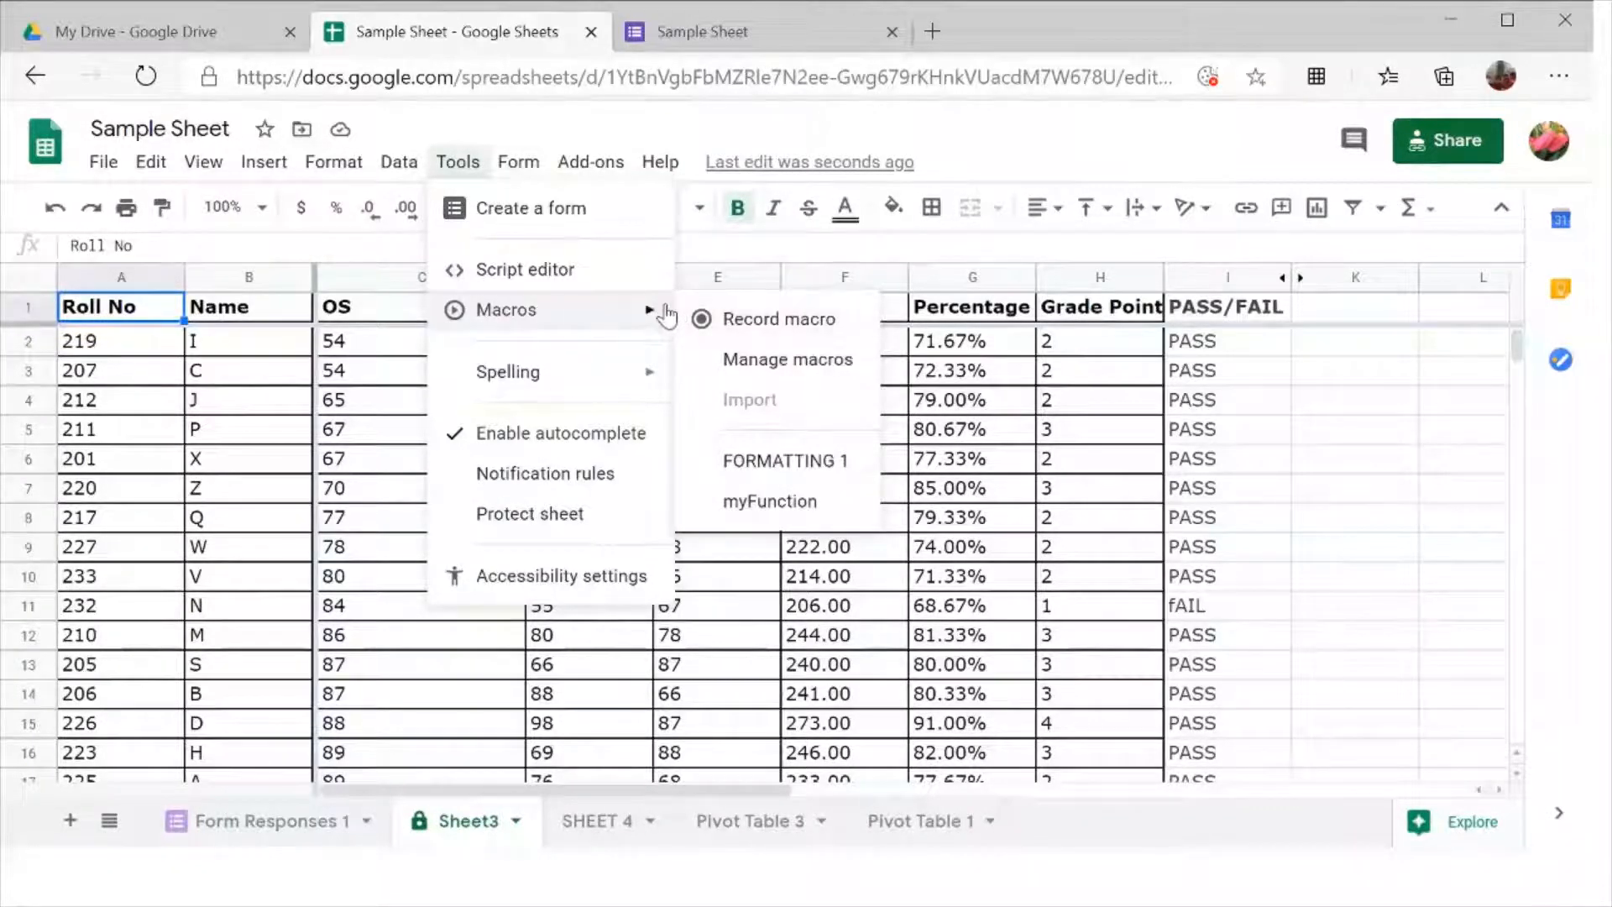
# Start recording a new macro on Sheet3 with absolute references
pyautogui.click(1302, 608)
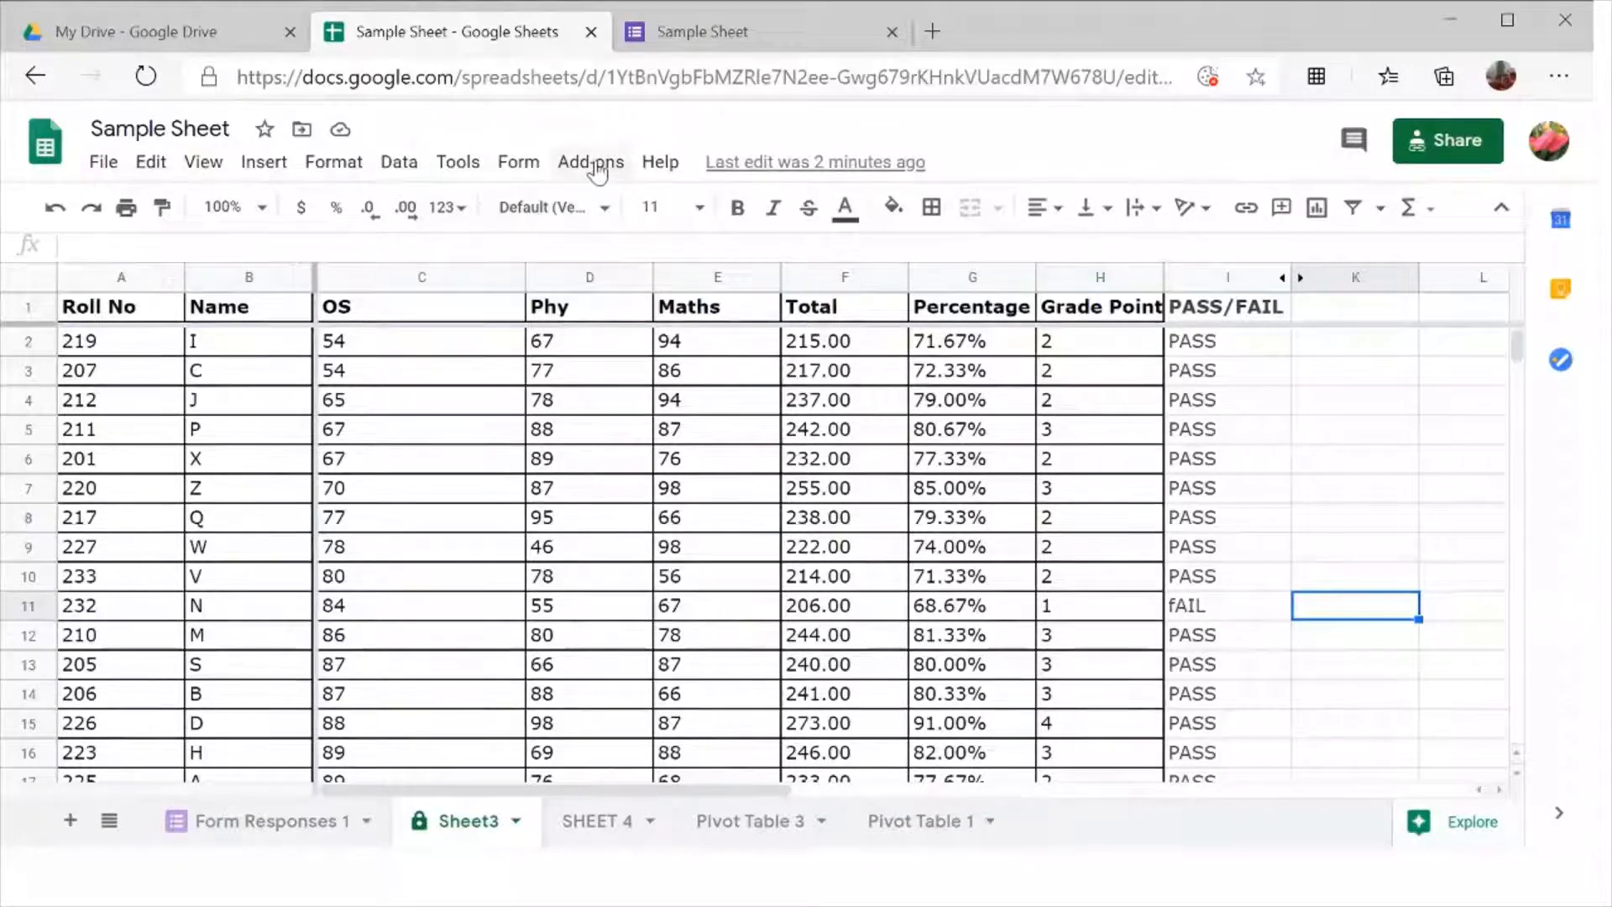
pyautogui.click(458, 164)
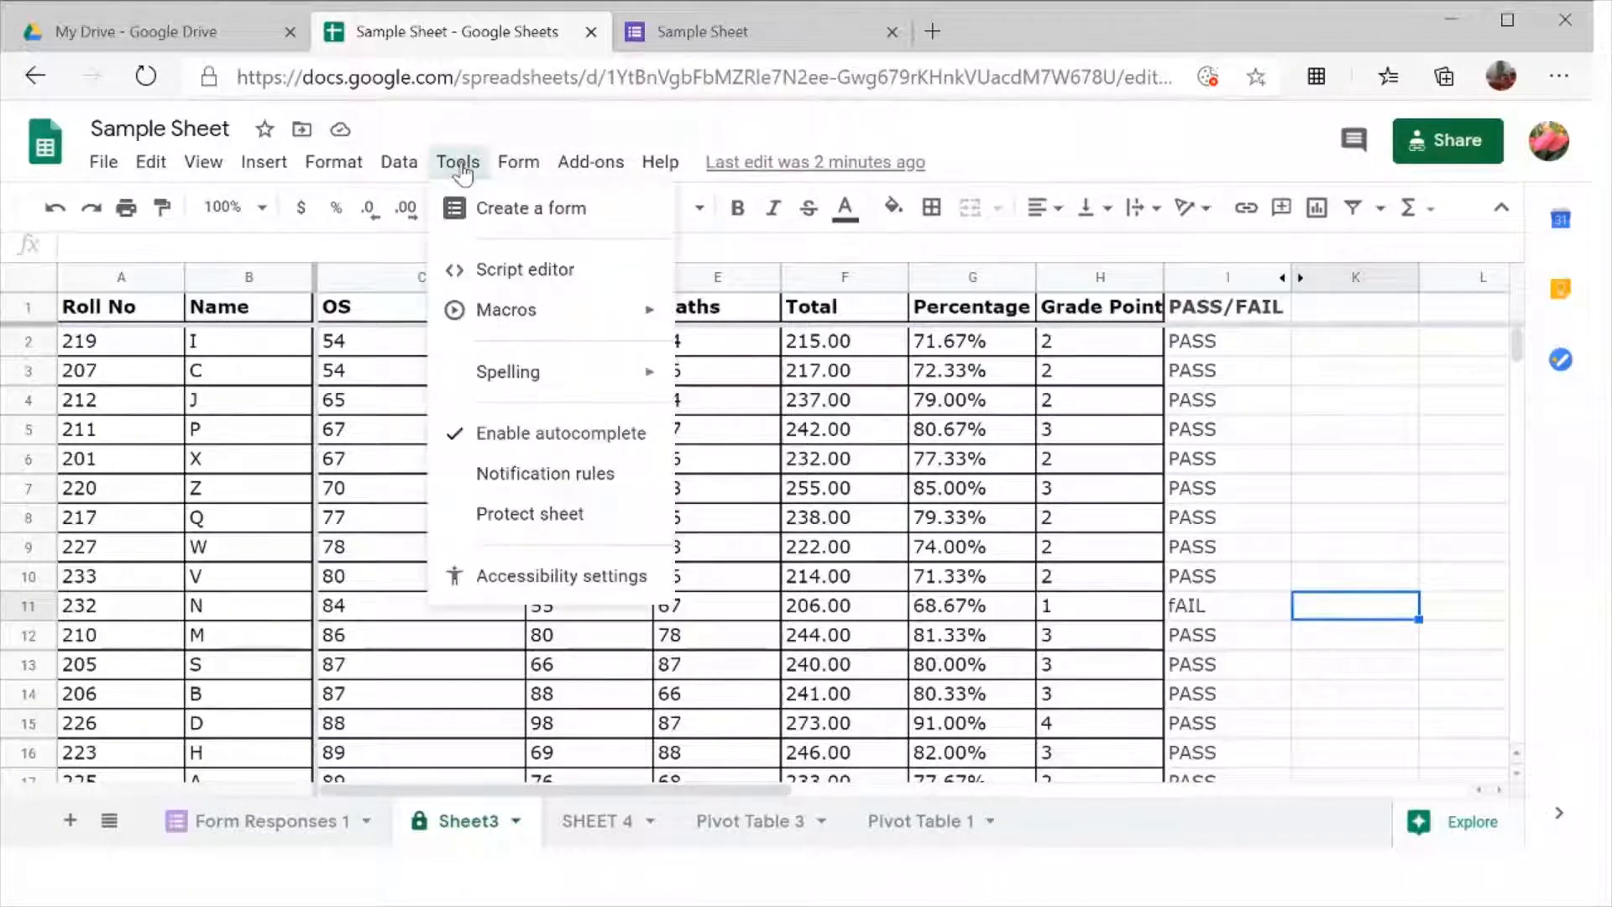
pyautogui.moveTo(504, 340)
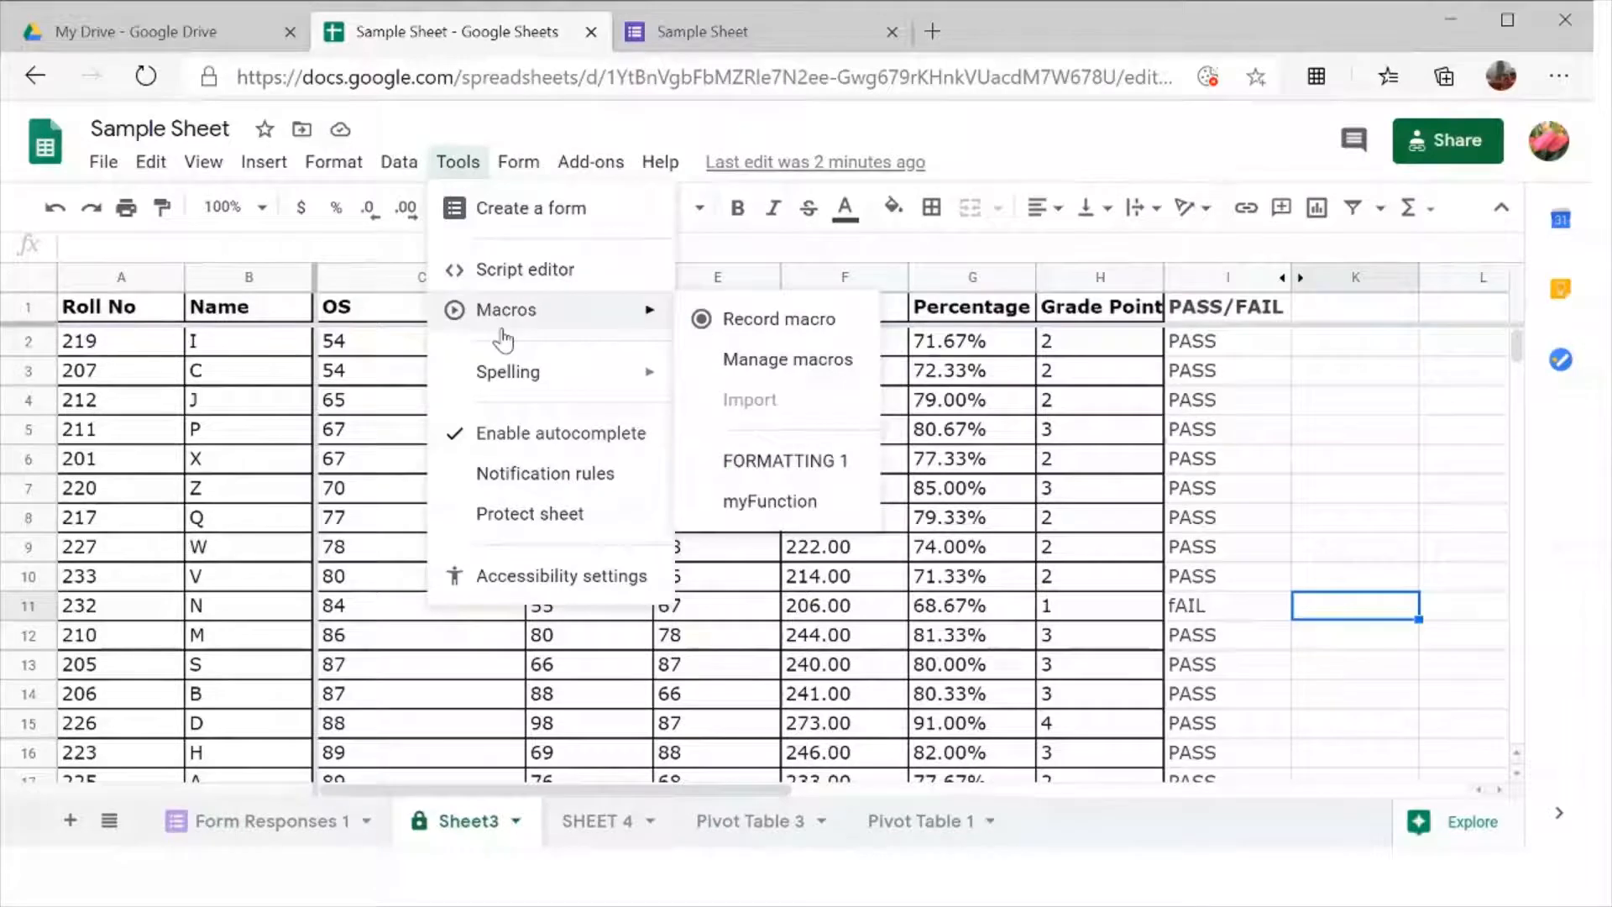
pyautogui.click(735, 319)
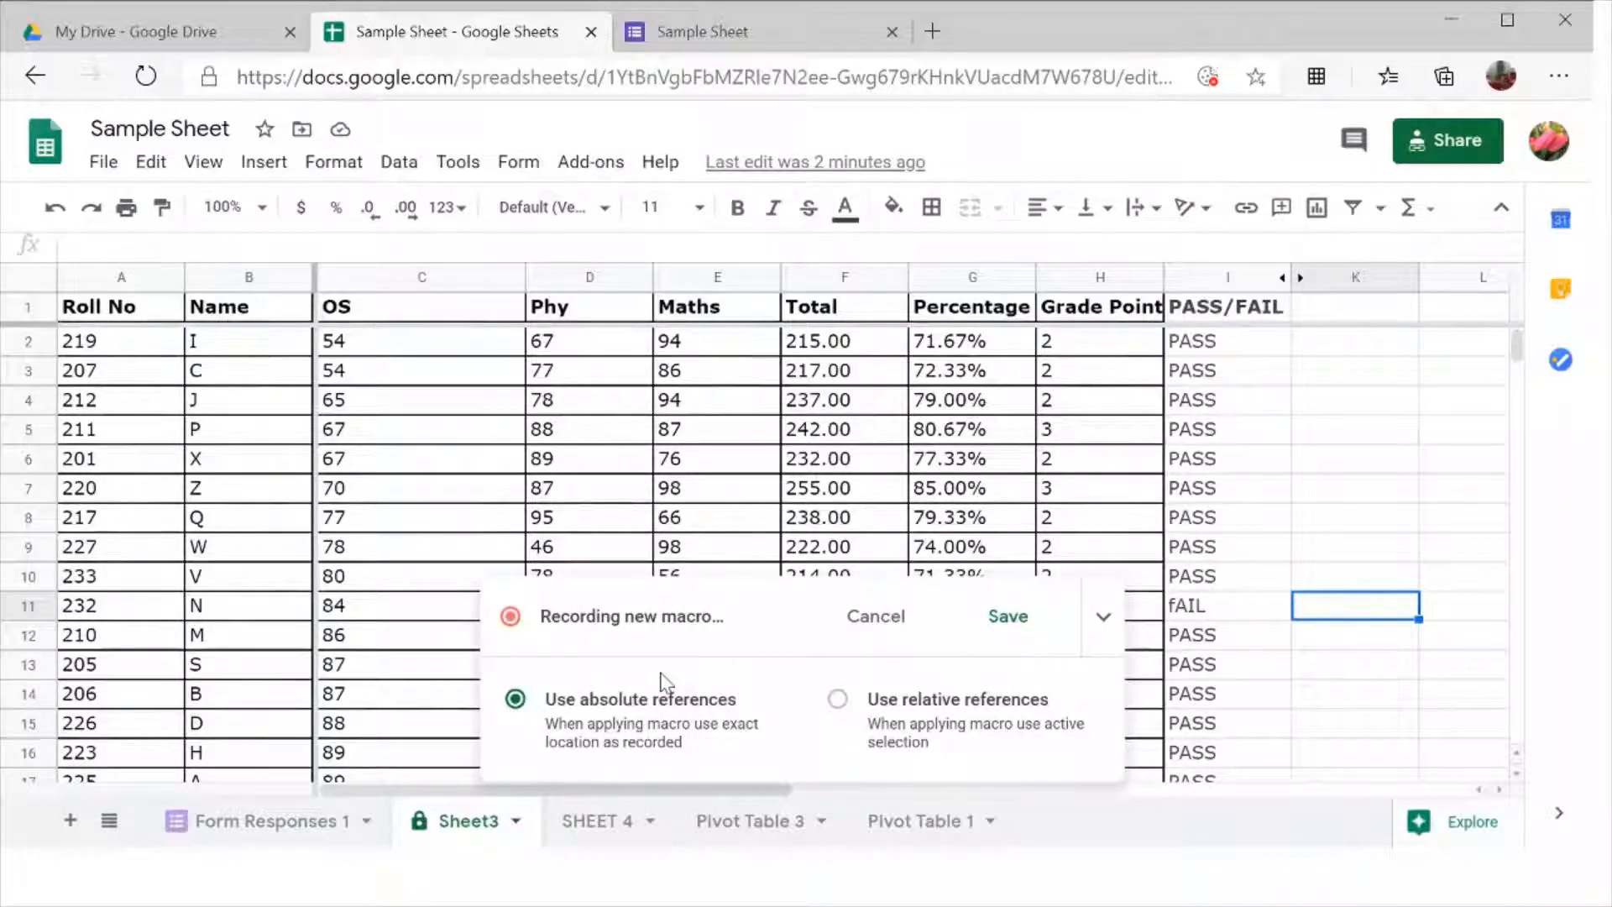
# Set the whole sheet's font to Times New Roman, size 12, and remove bold from the header row
pyautogui.click(50, 286)
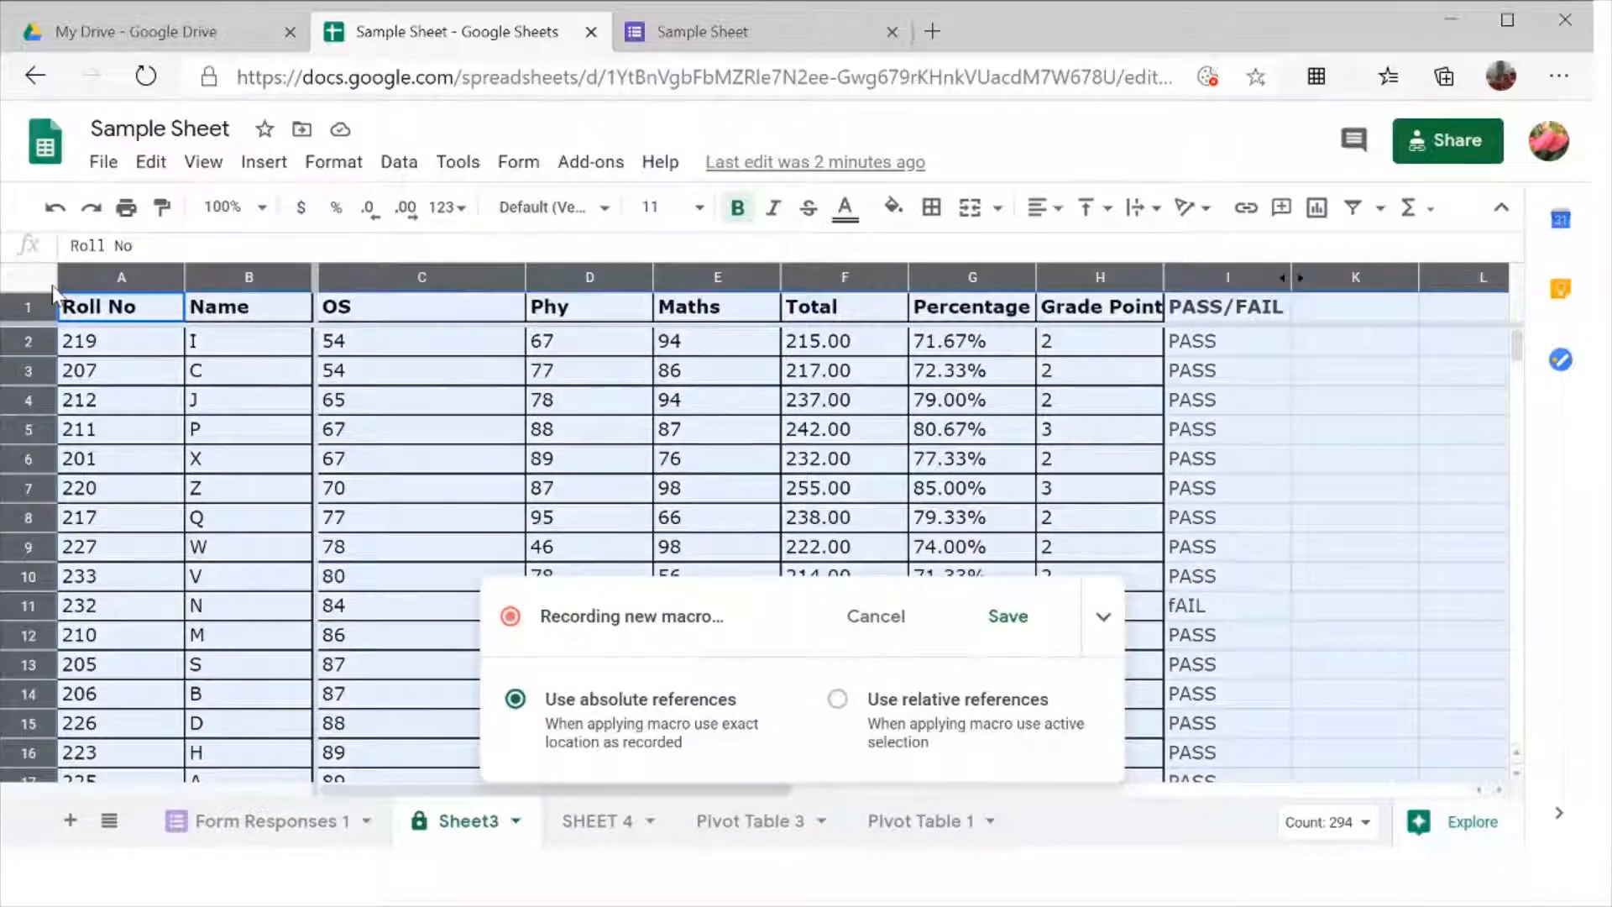
pyautogui.click(600, 210)
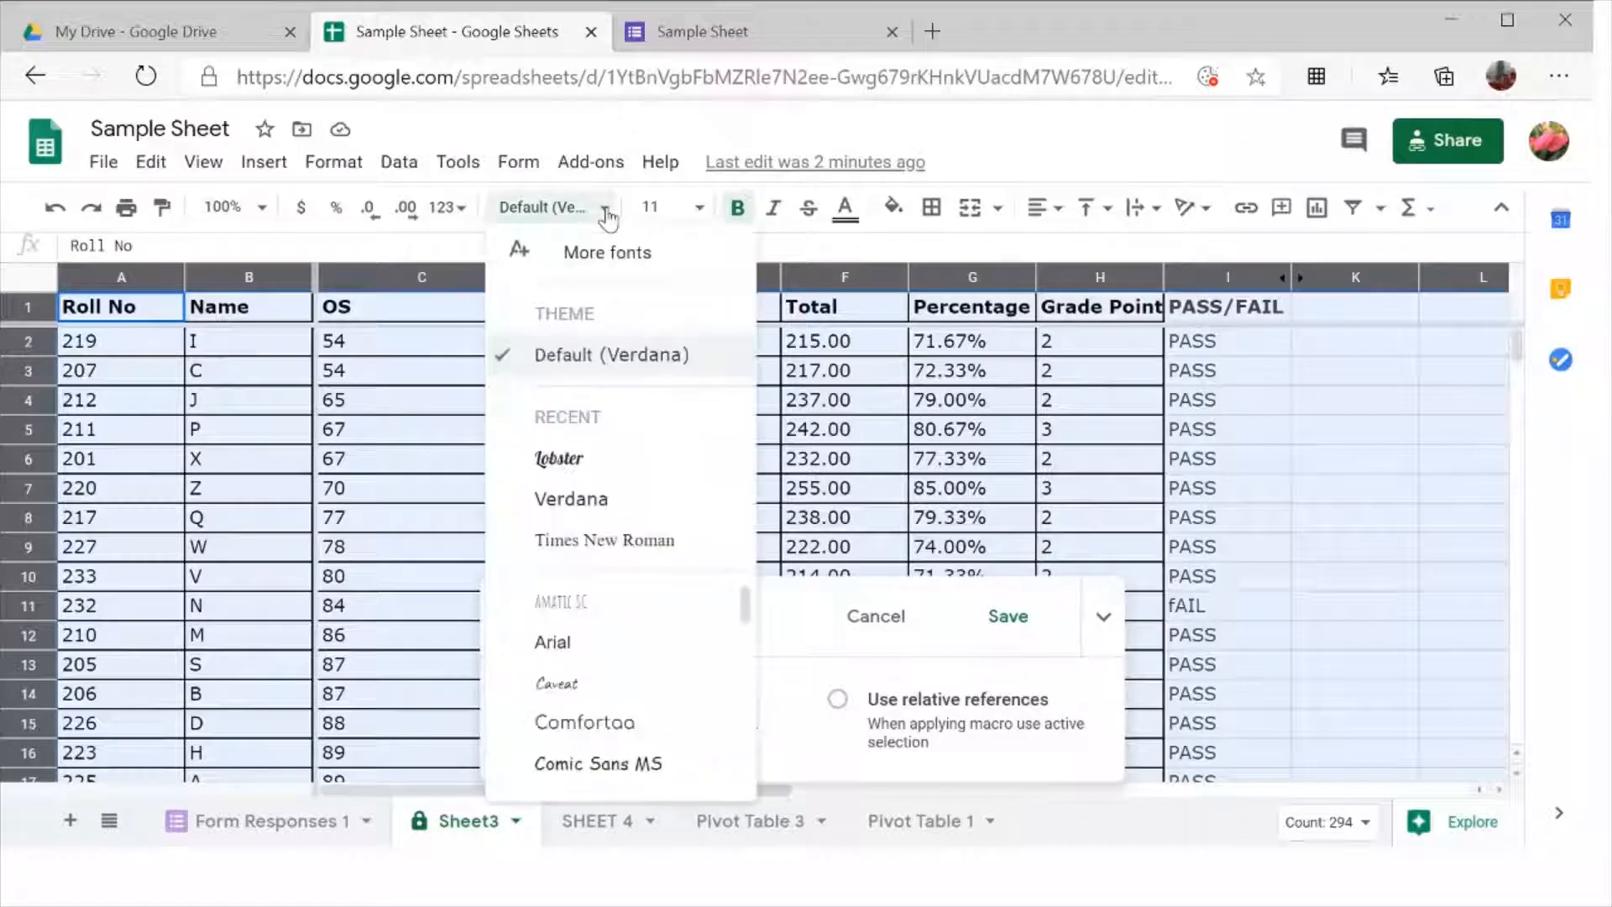
pyautogui.click(604, 540)
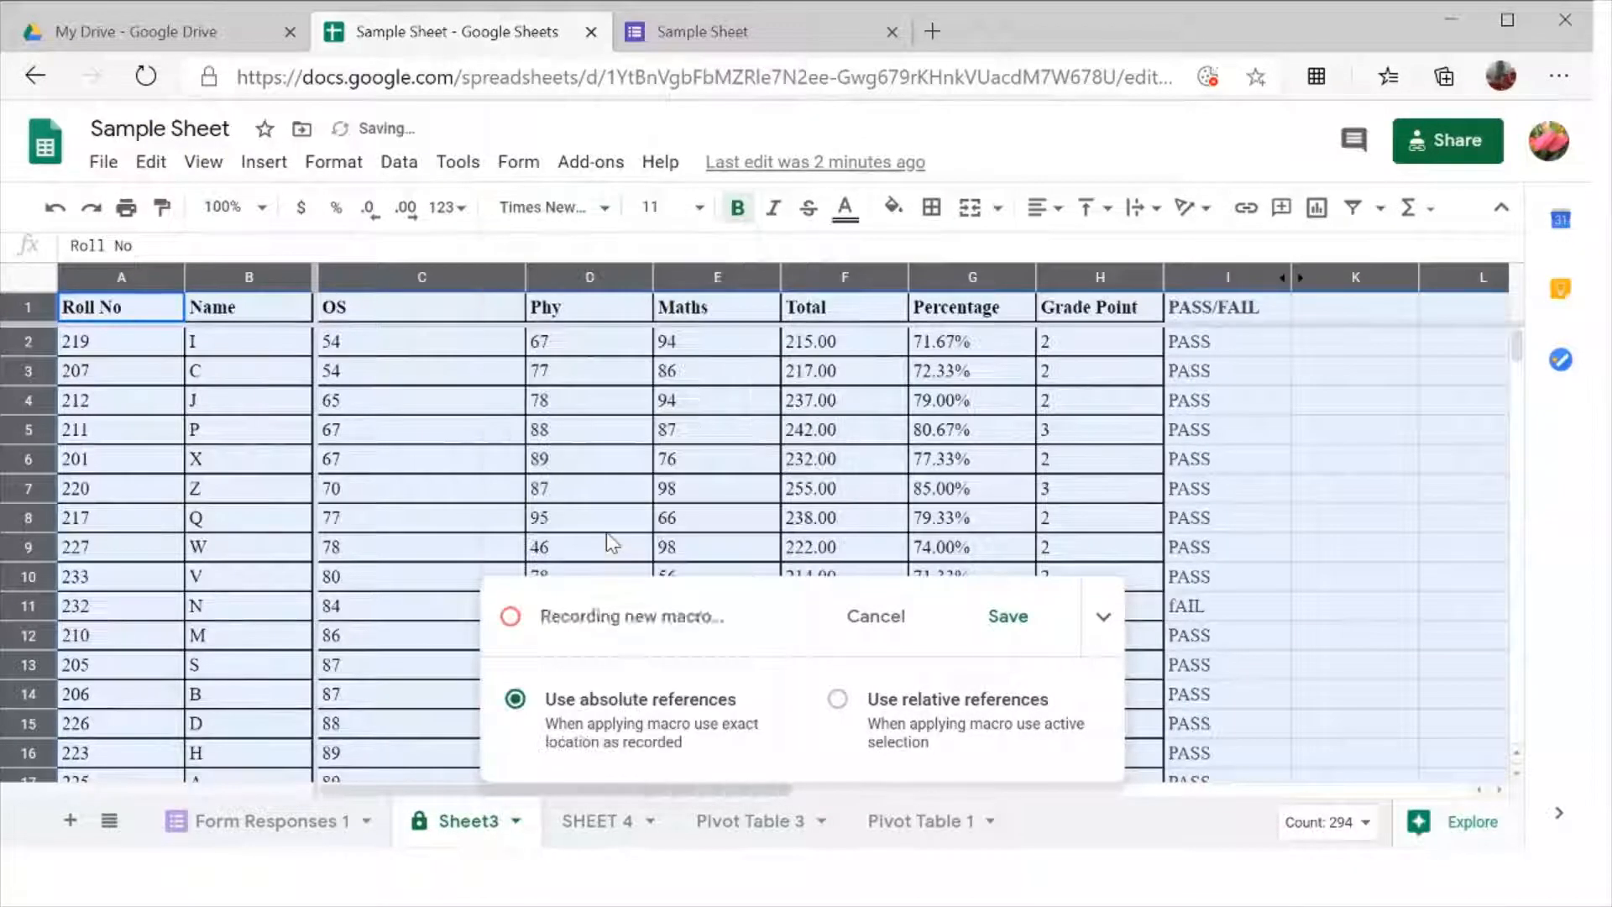
pyautogui.click(663, 207)
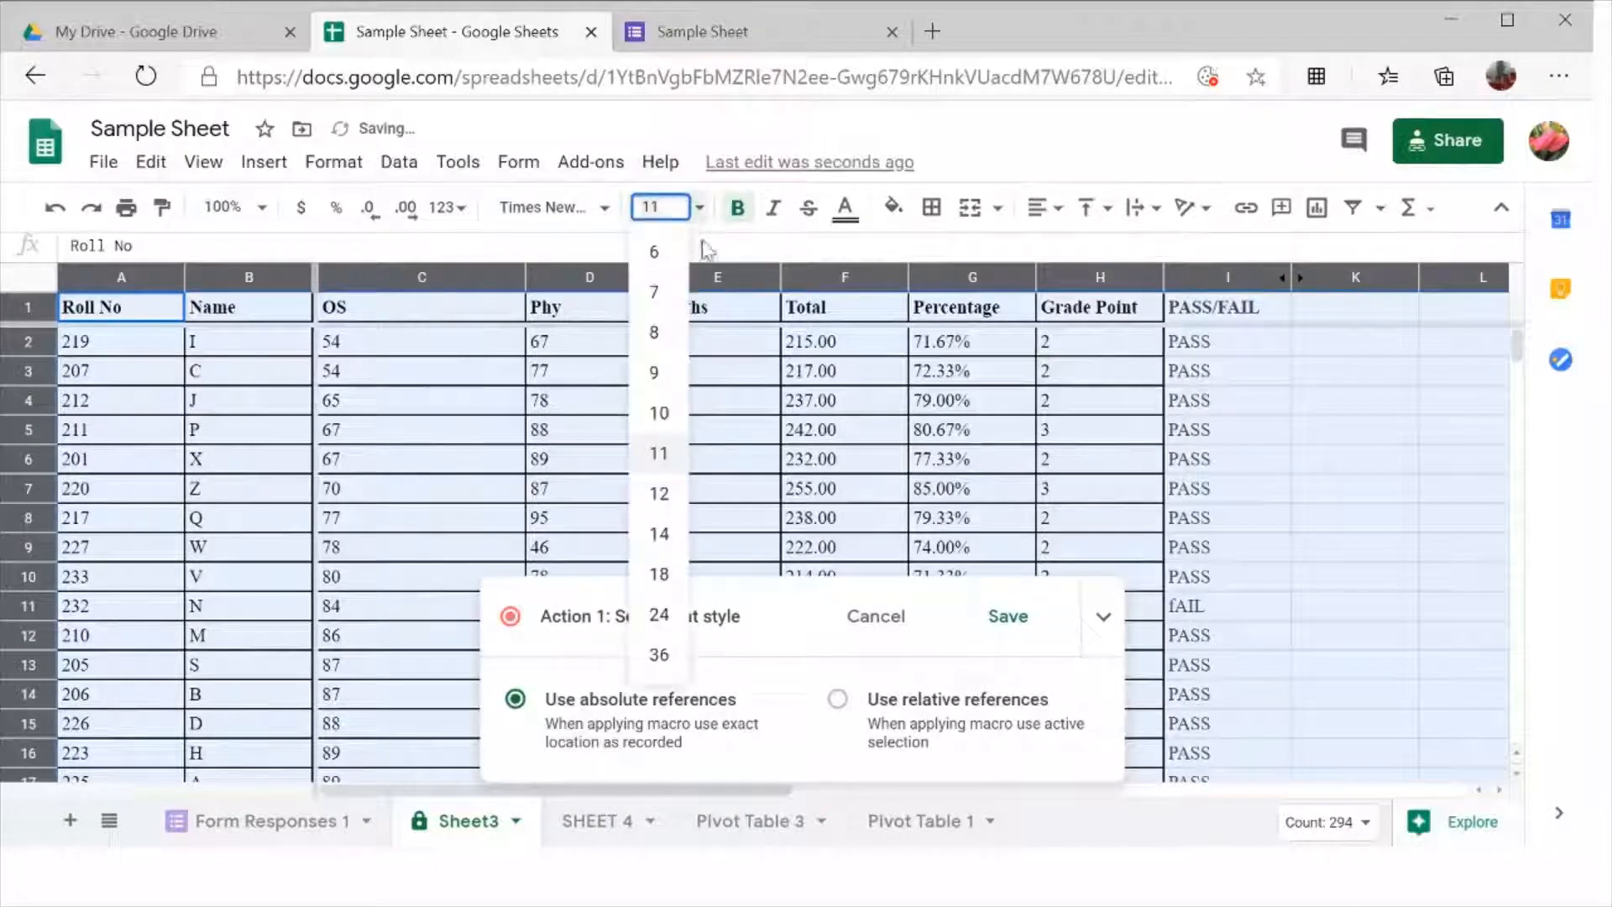
pyautogui.click(664, 497)
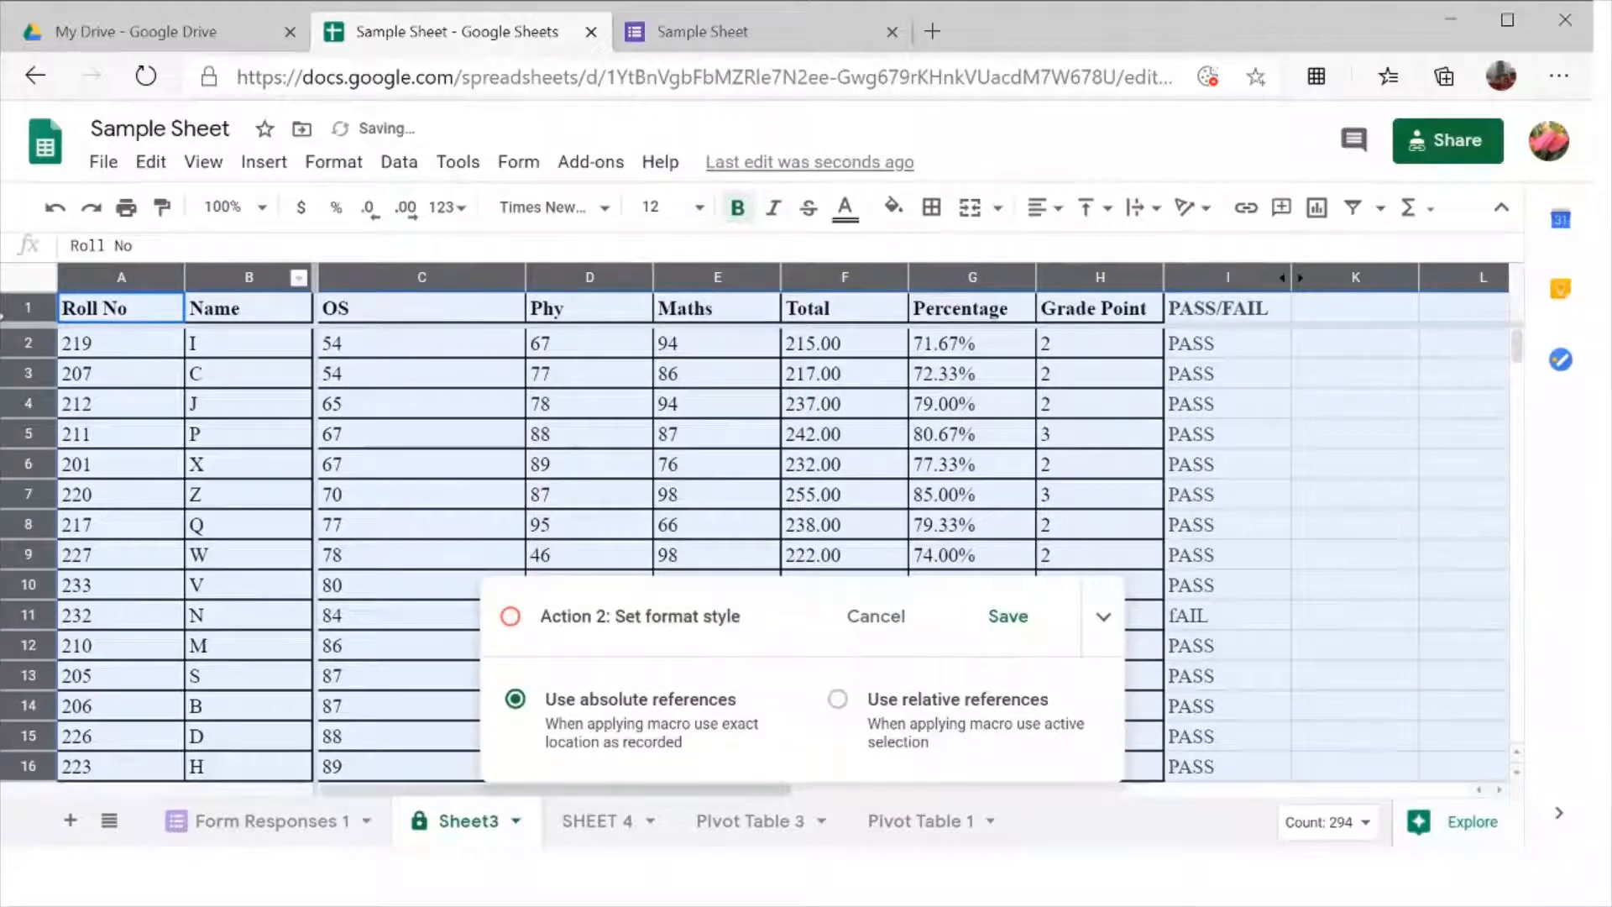
pyautogui.click(18, 302)
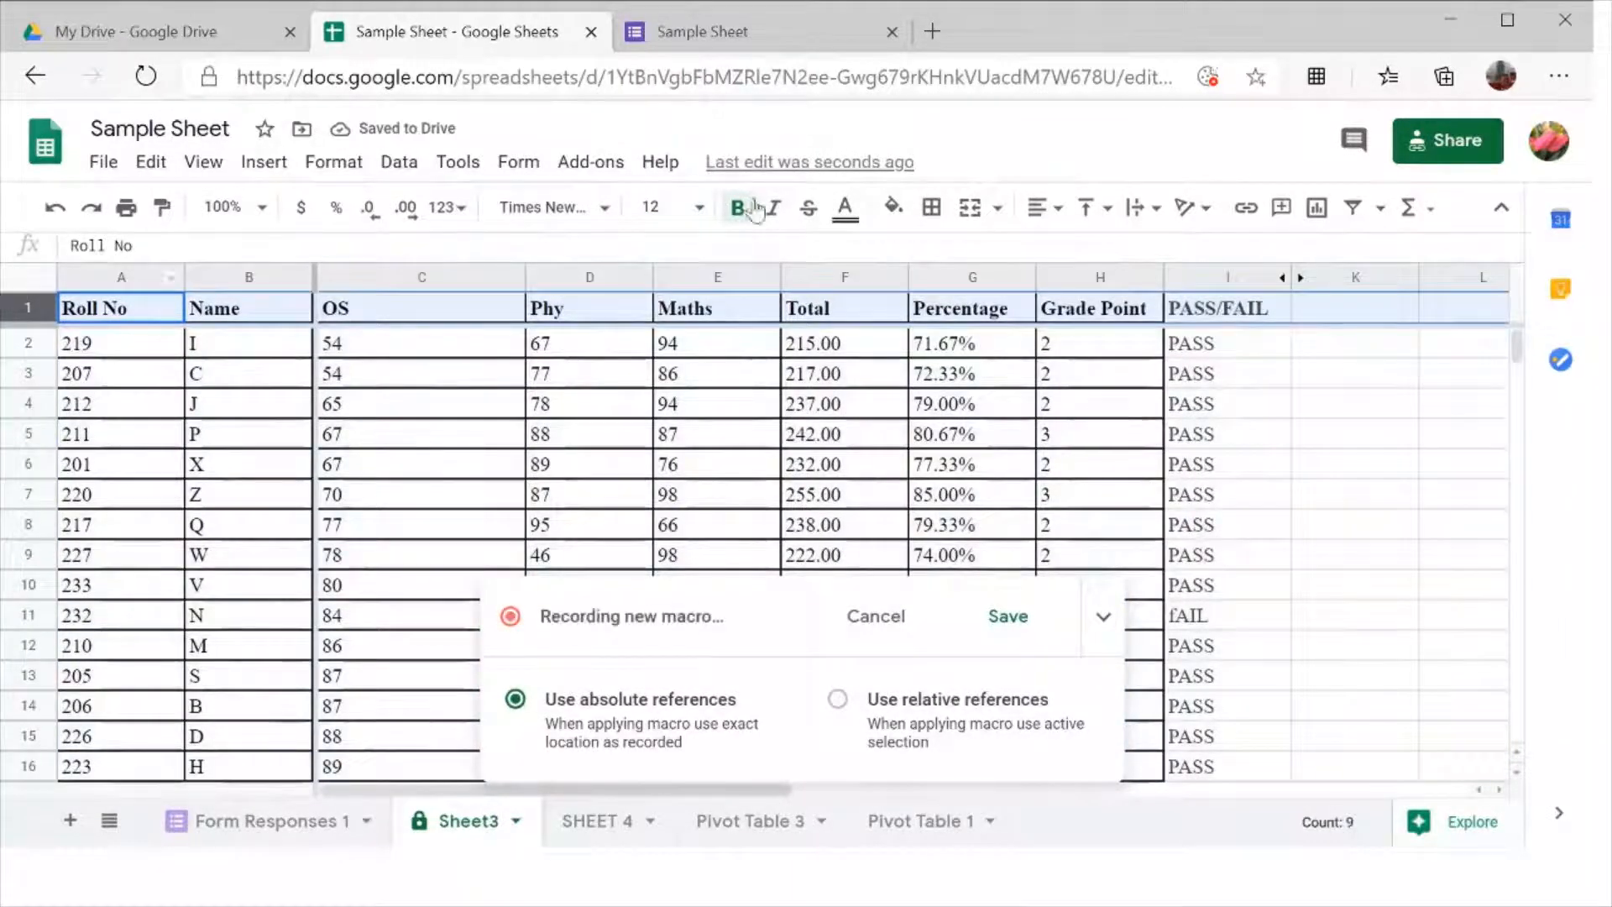
pyautogui.click(749, 212)
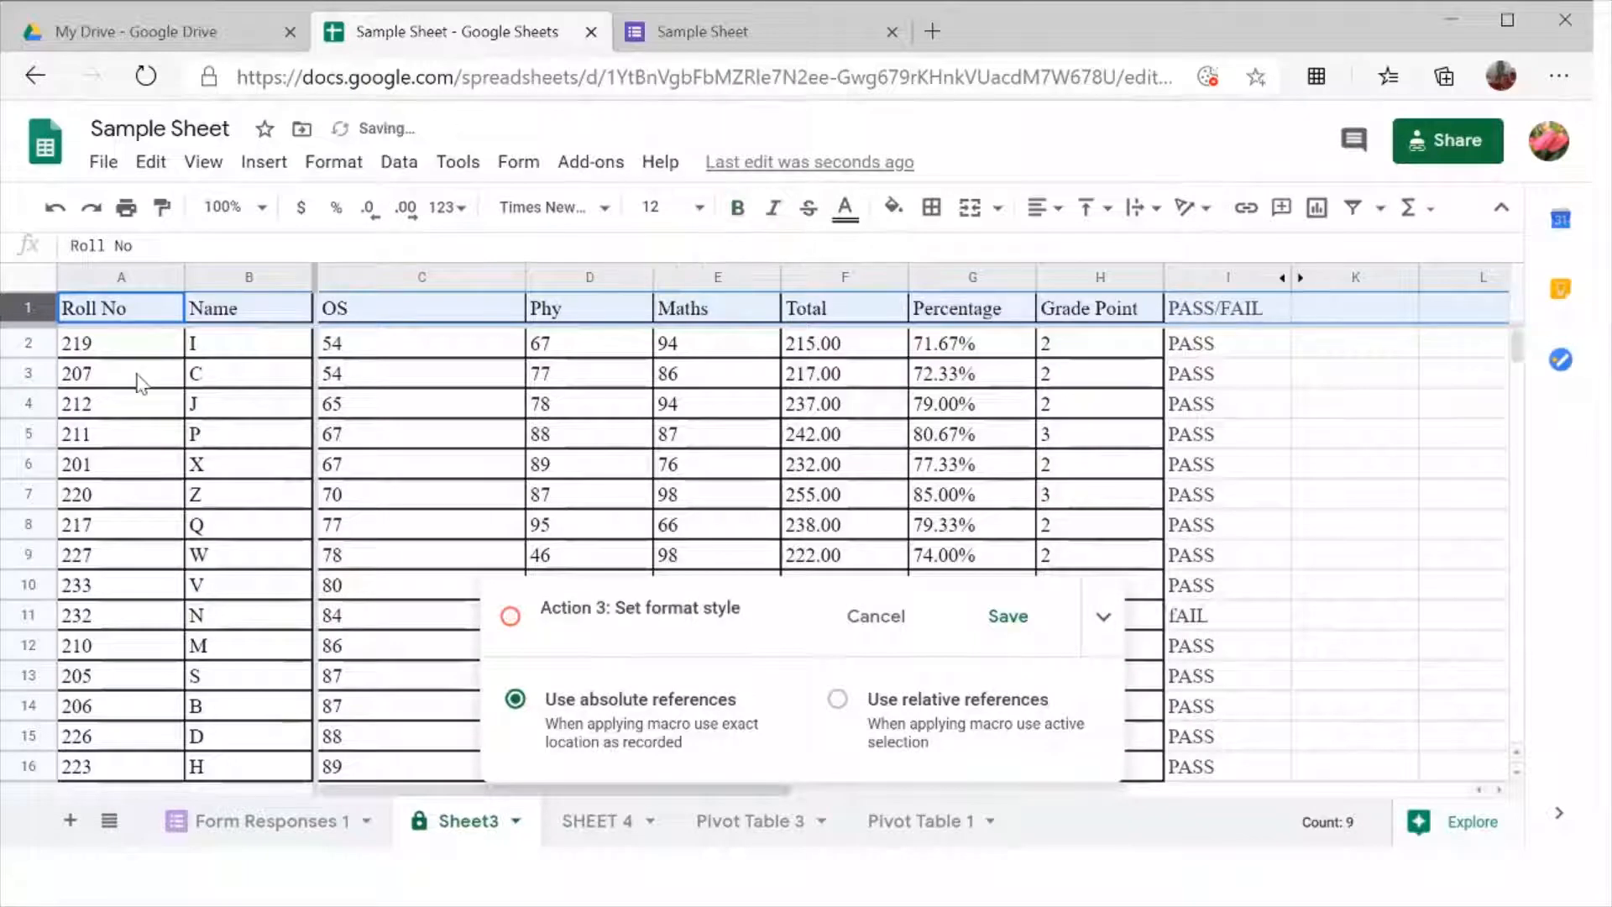
# Left-align all cells of the sheet and set their text wrapping to overflow
pyautogui.click(12, 286)
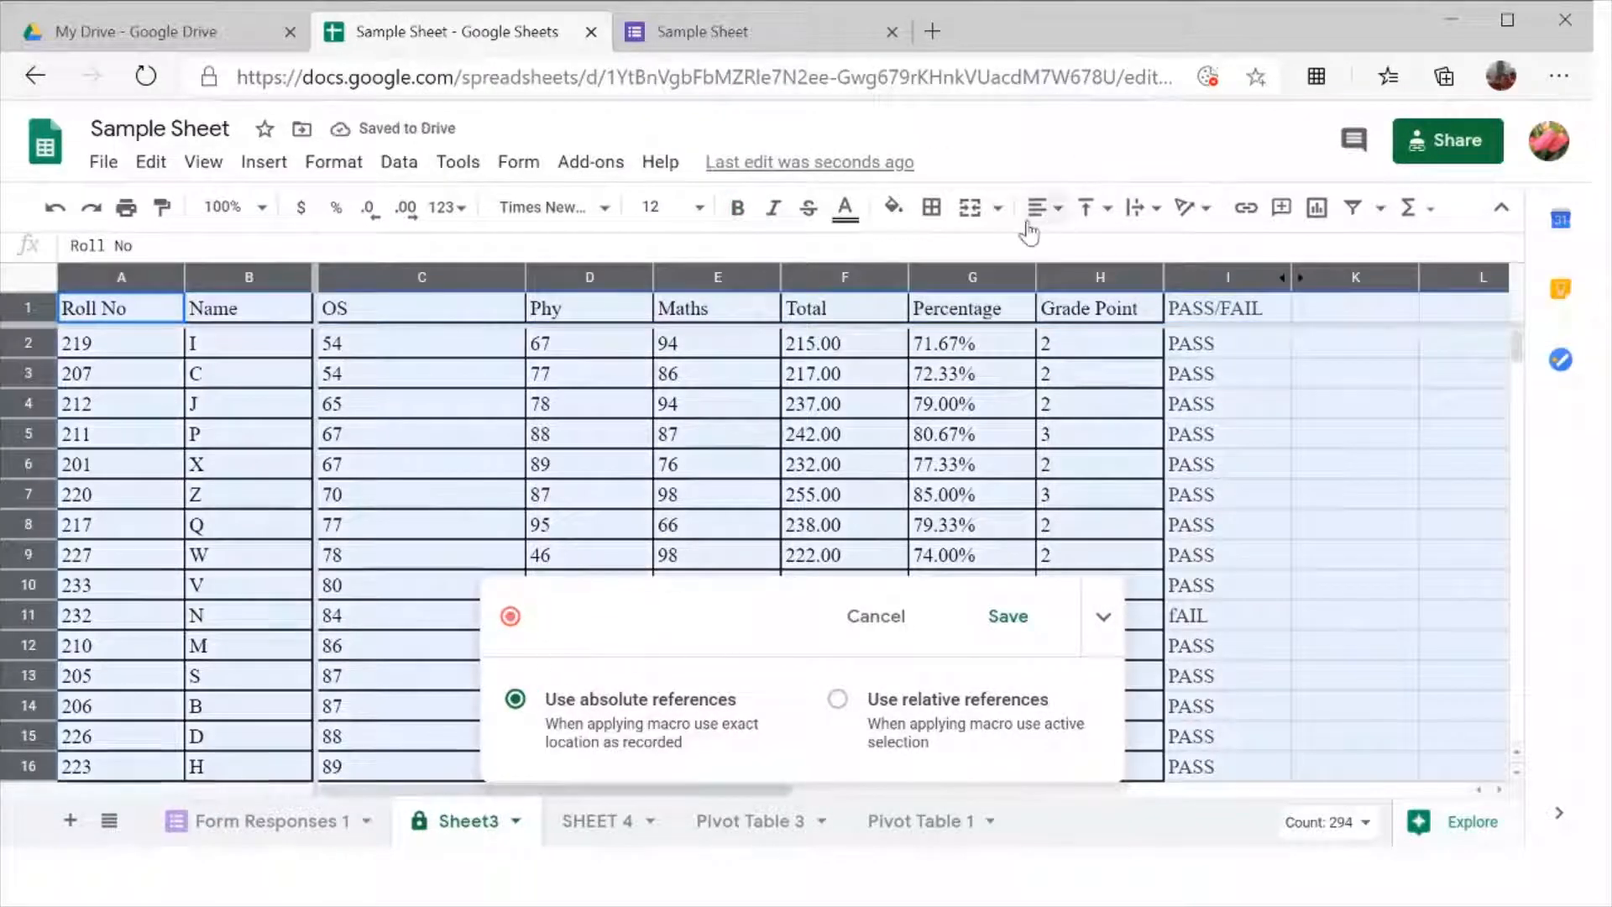
pyautogui.click(1046, 212)
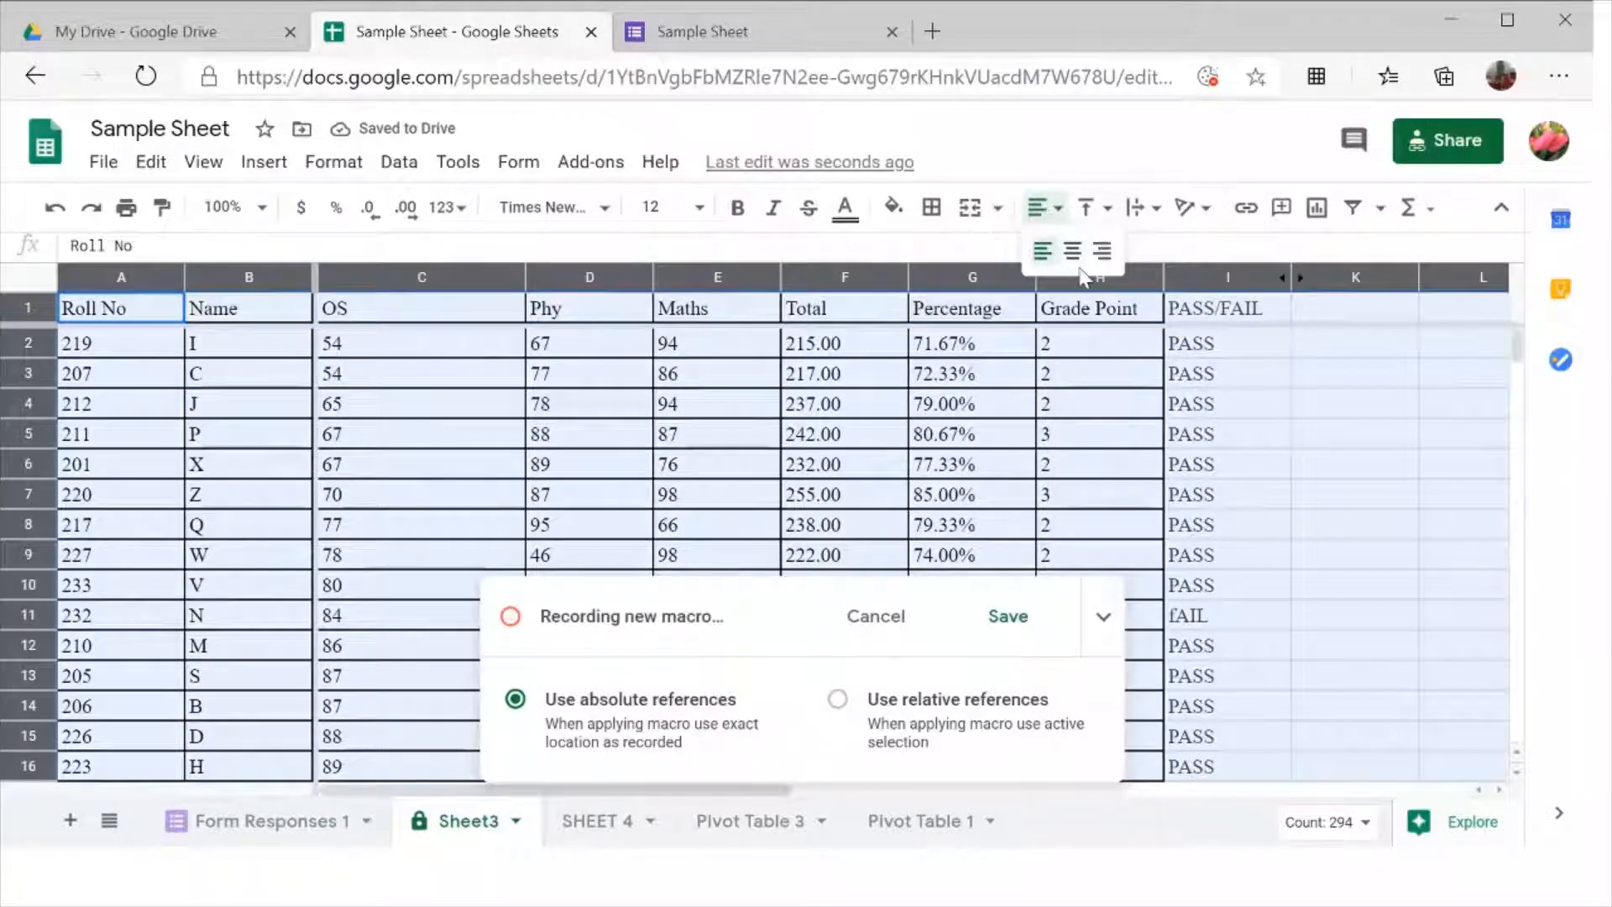
pyautogui.click(1044, 251)
pyautogui.click(1142, 211)
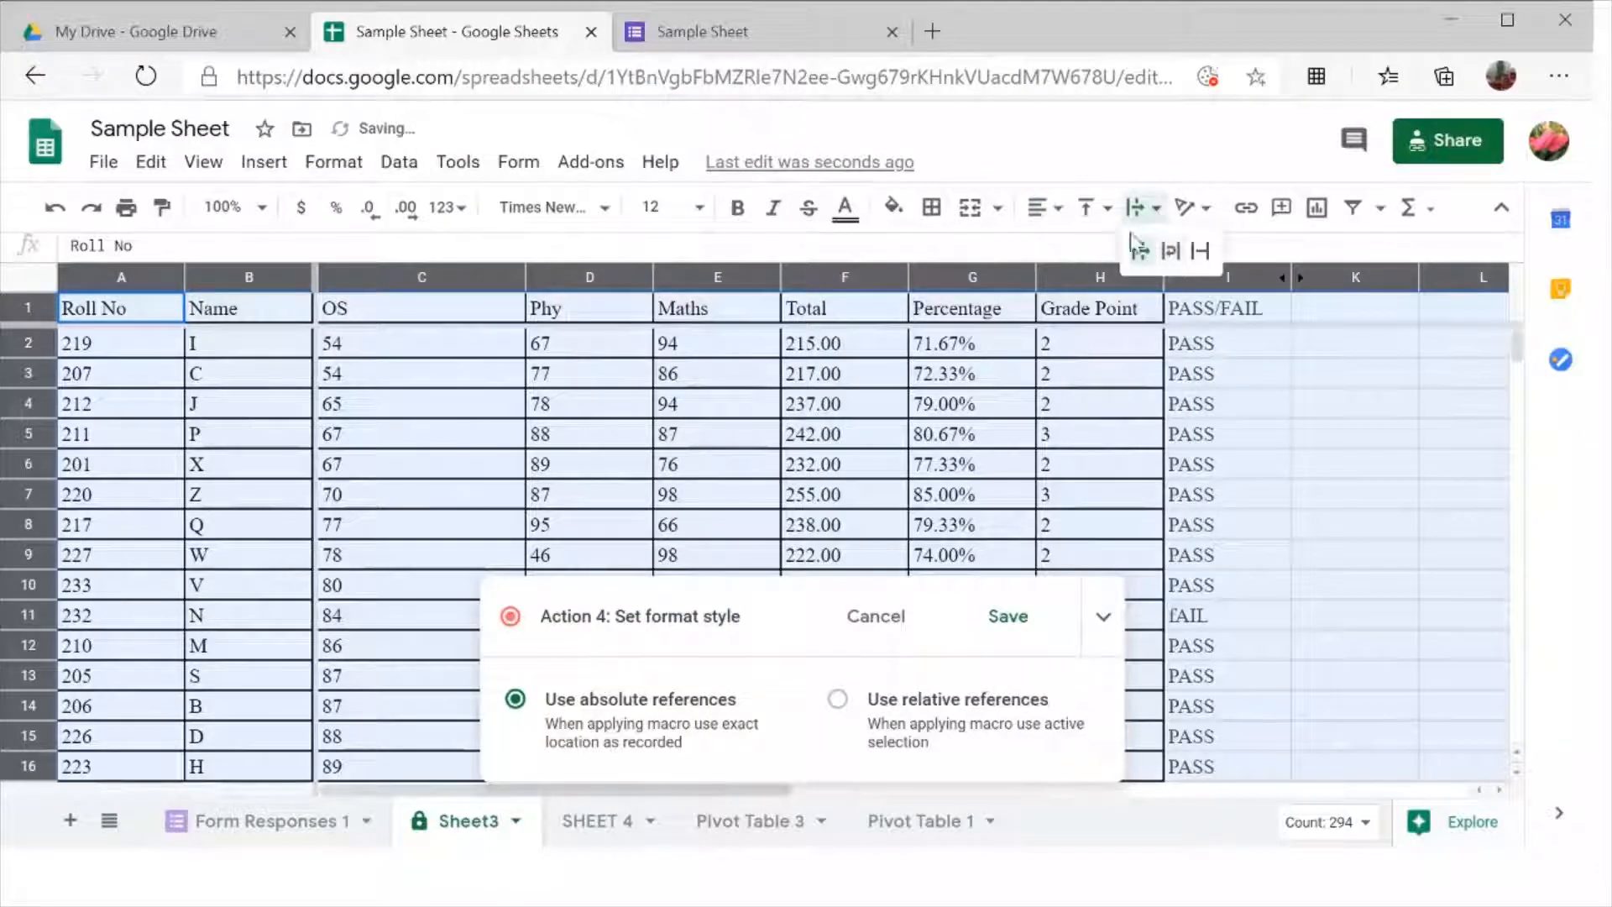
pyautogui.click(1135, 248)
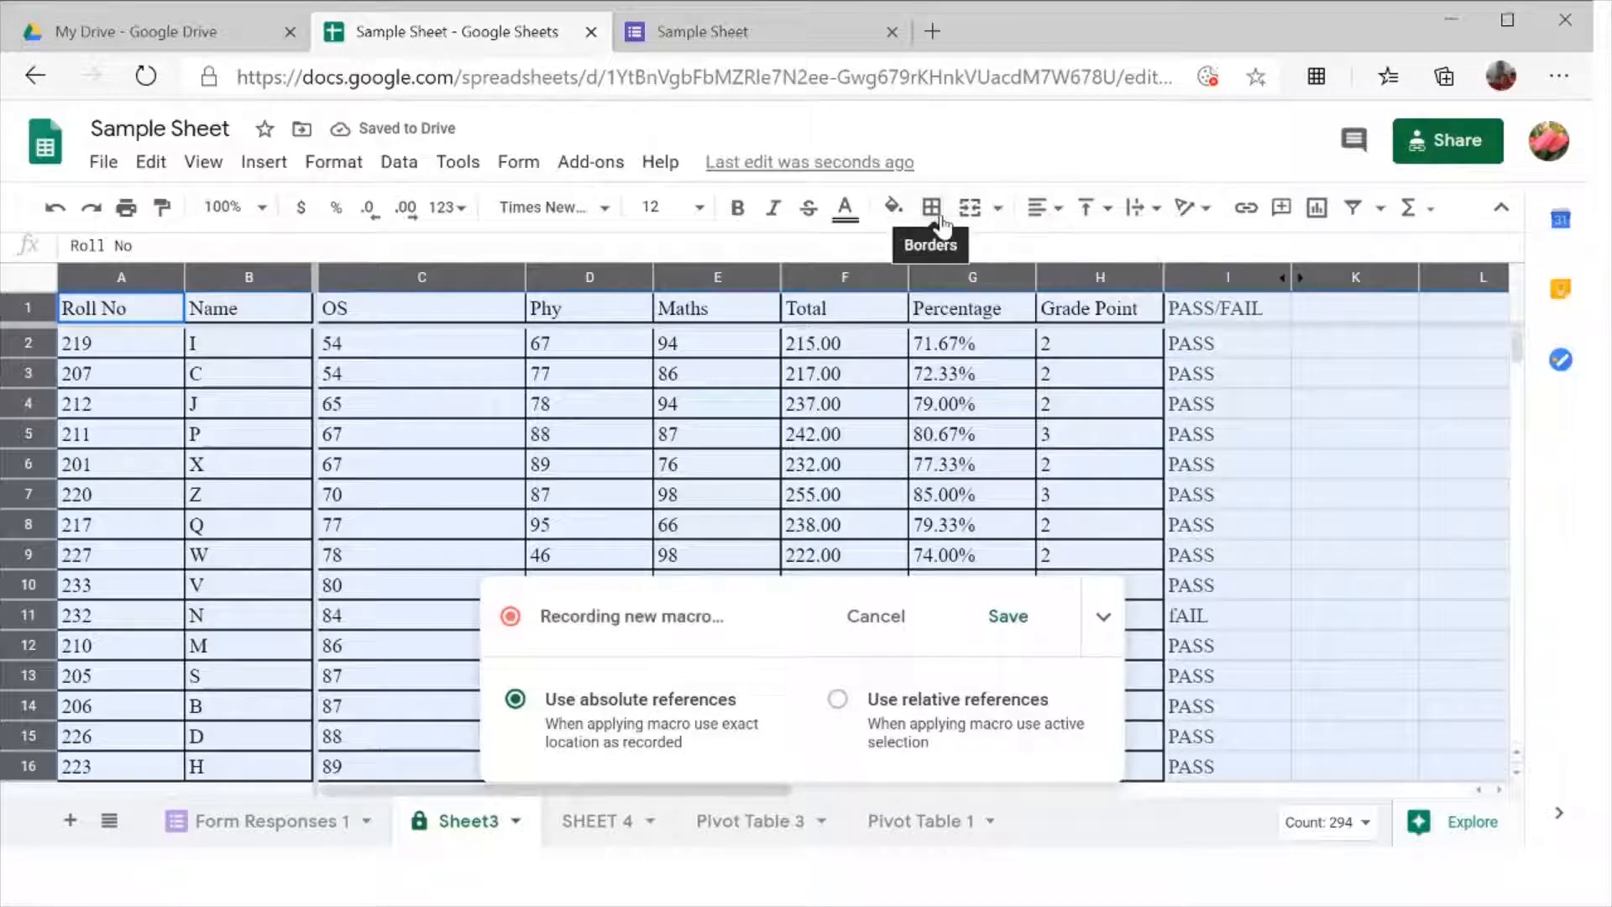
# Apply the red-and-pink alternating colors to the table and reset the cells' fill color
pyautogui.click(896, 215)
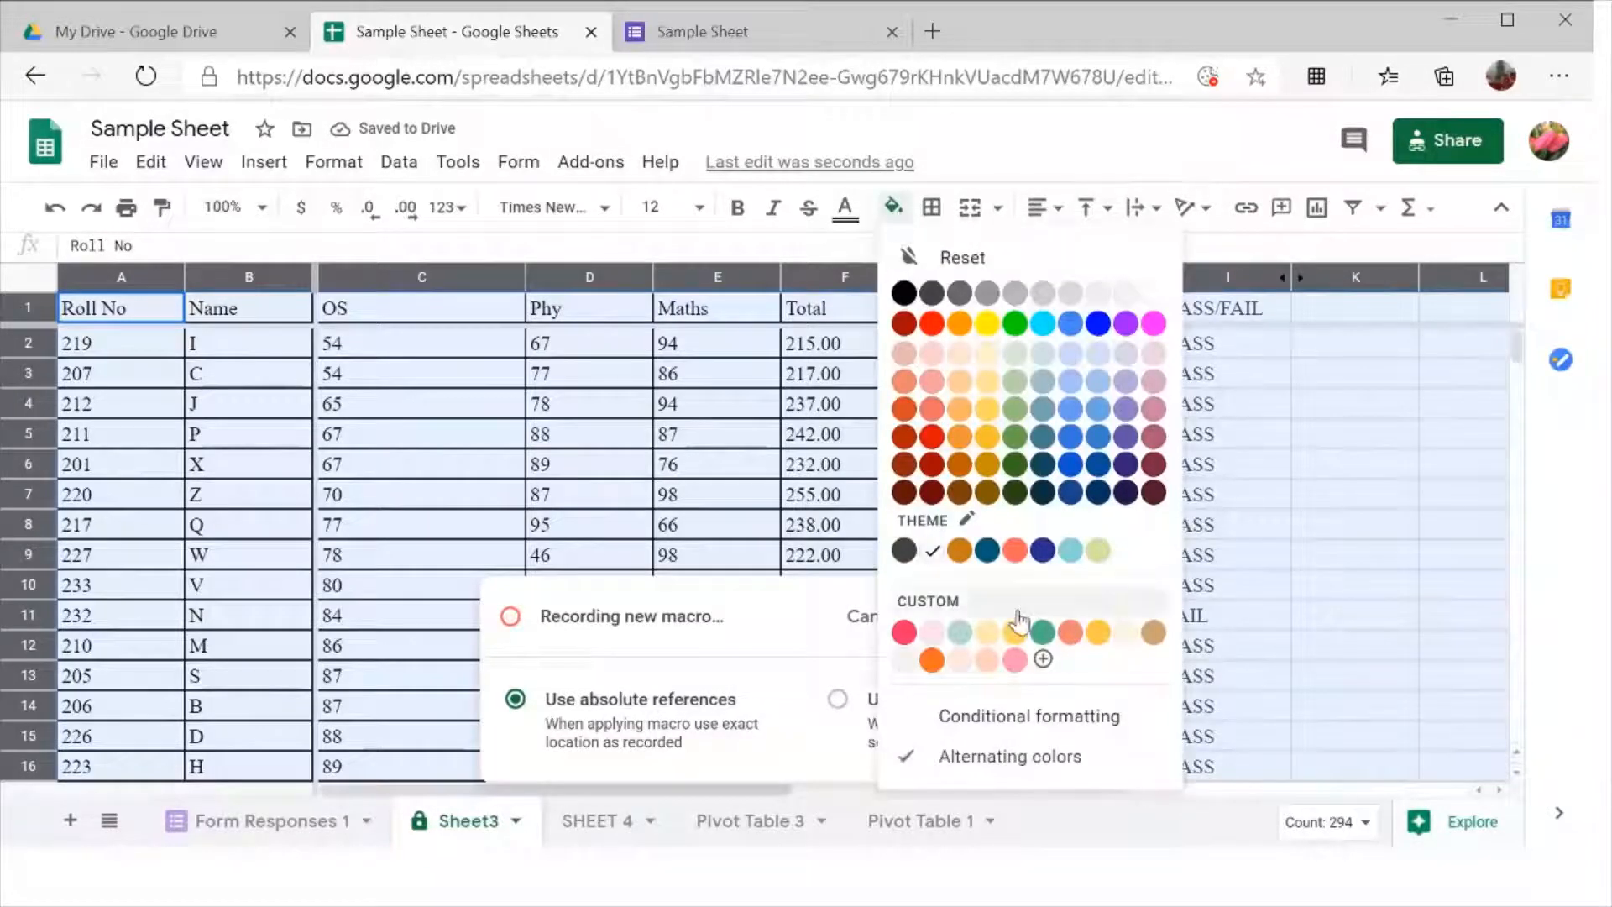
pyautogui.click(999, 779)
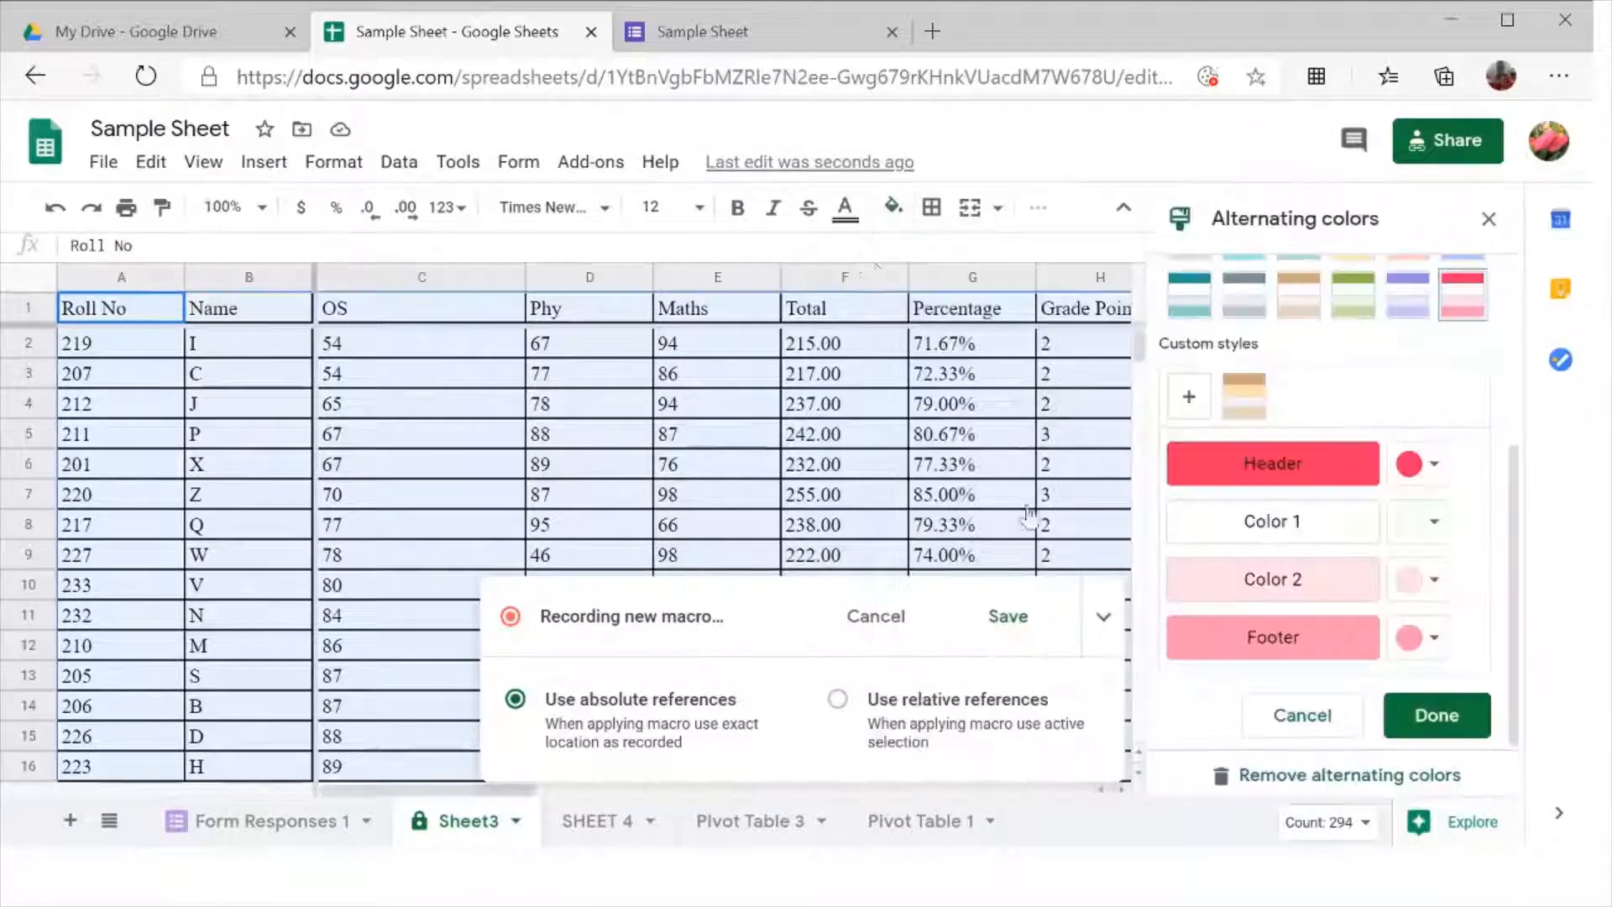
pyautogui.click(1437, 716)
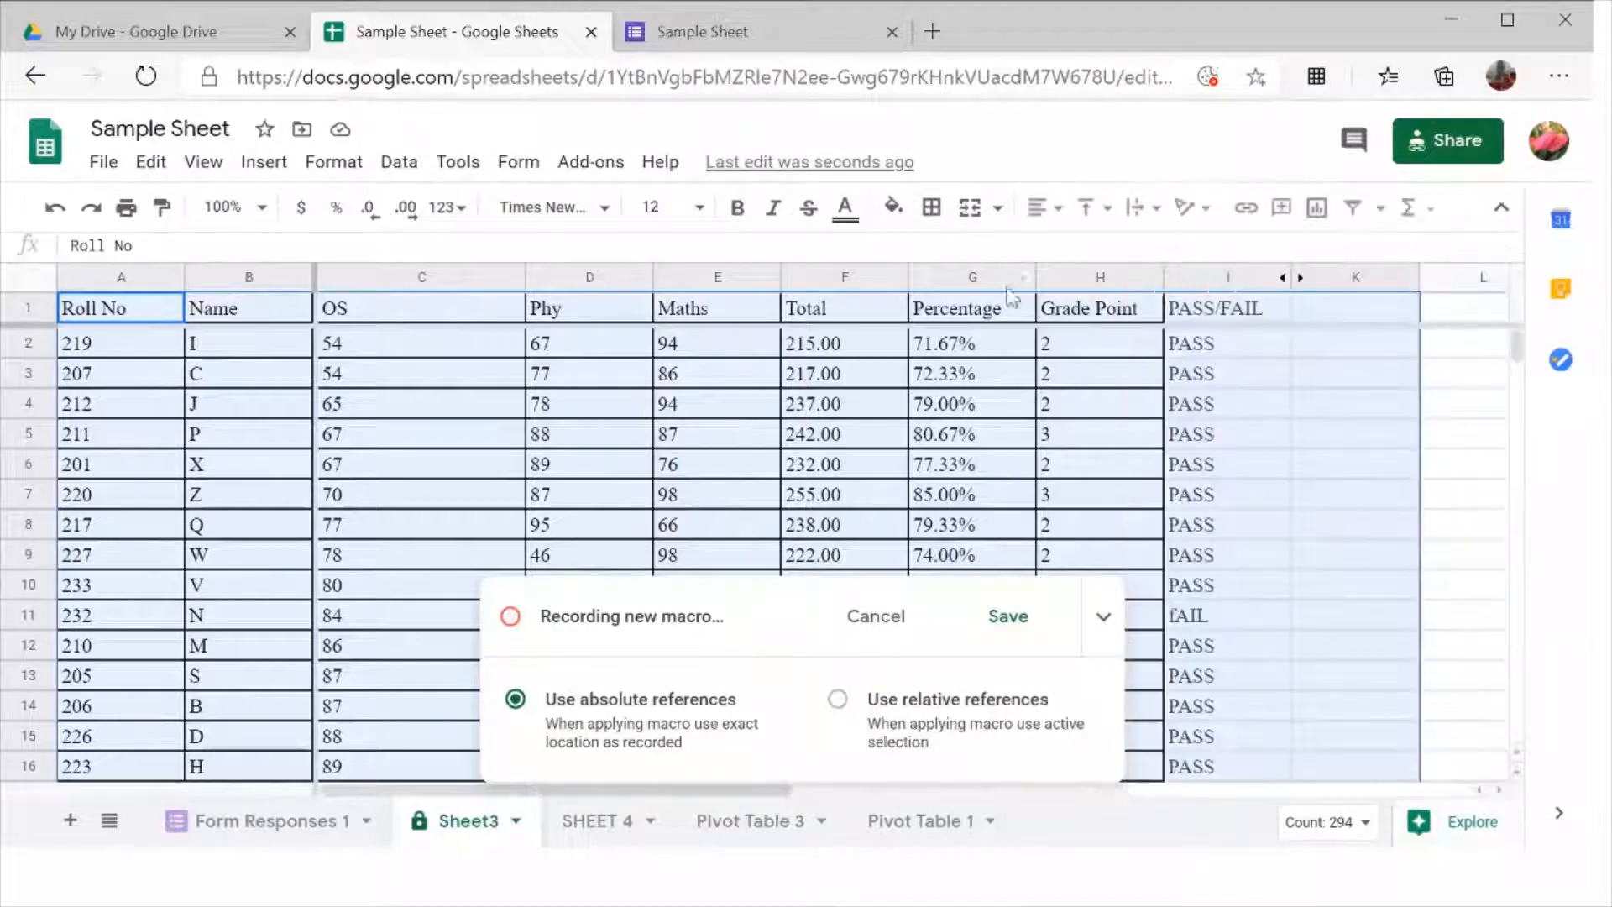
pyautogui.click(893, 210)
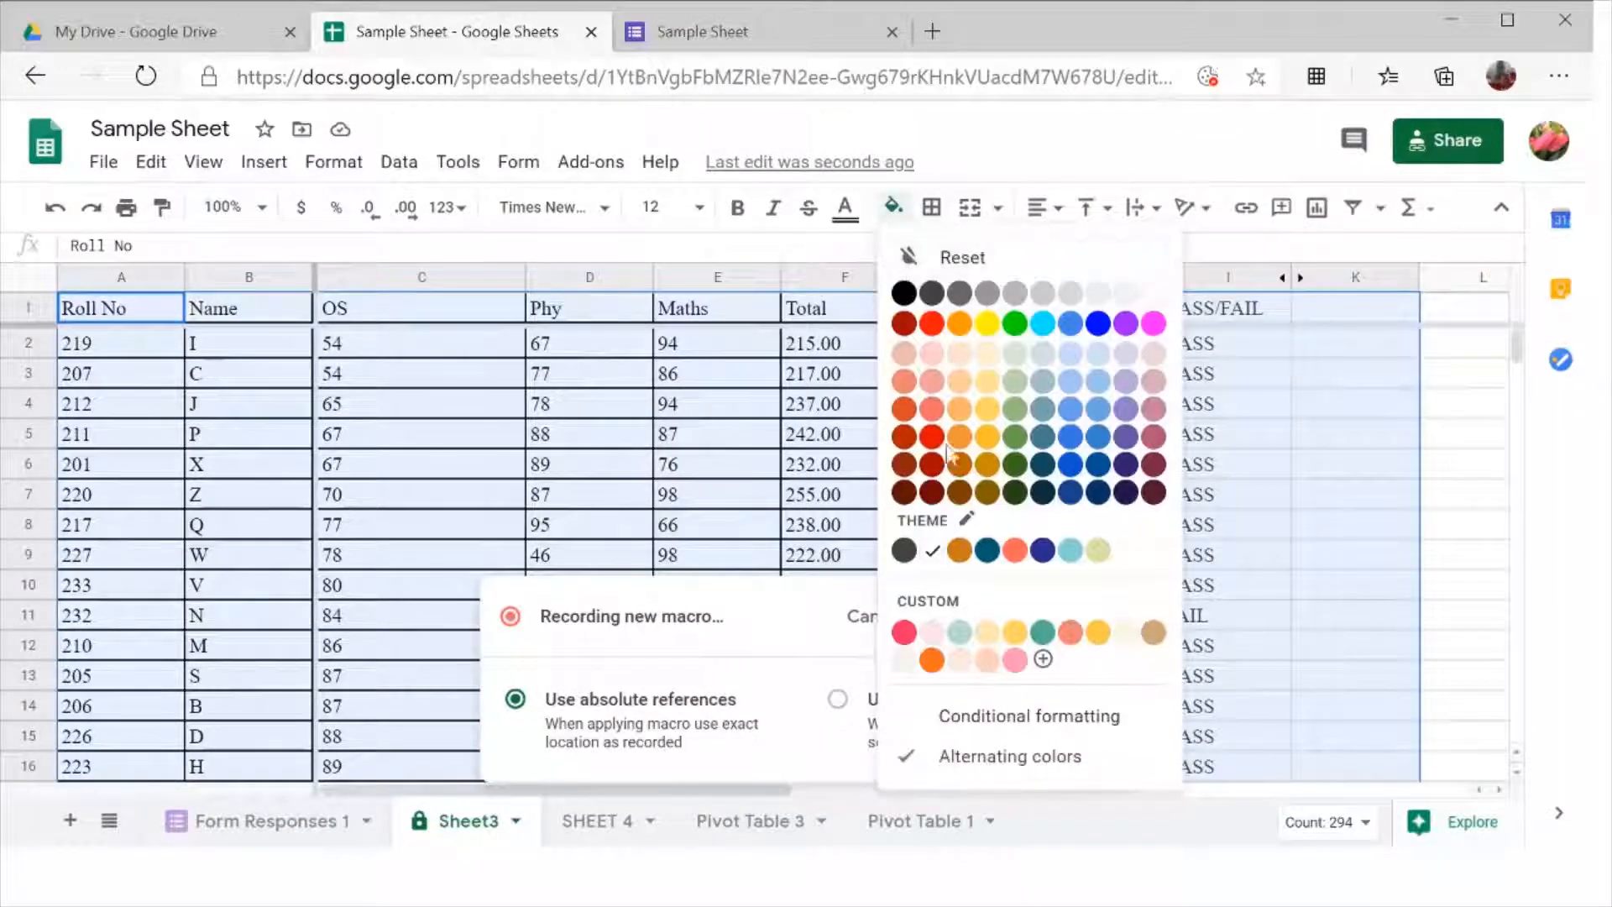
pyautogui.click(962, 262)
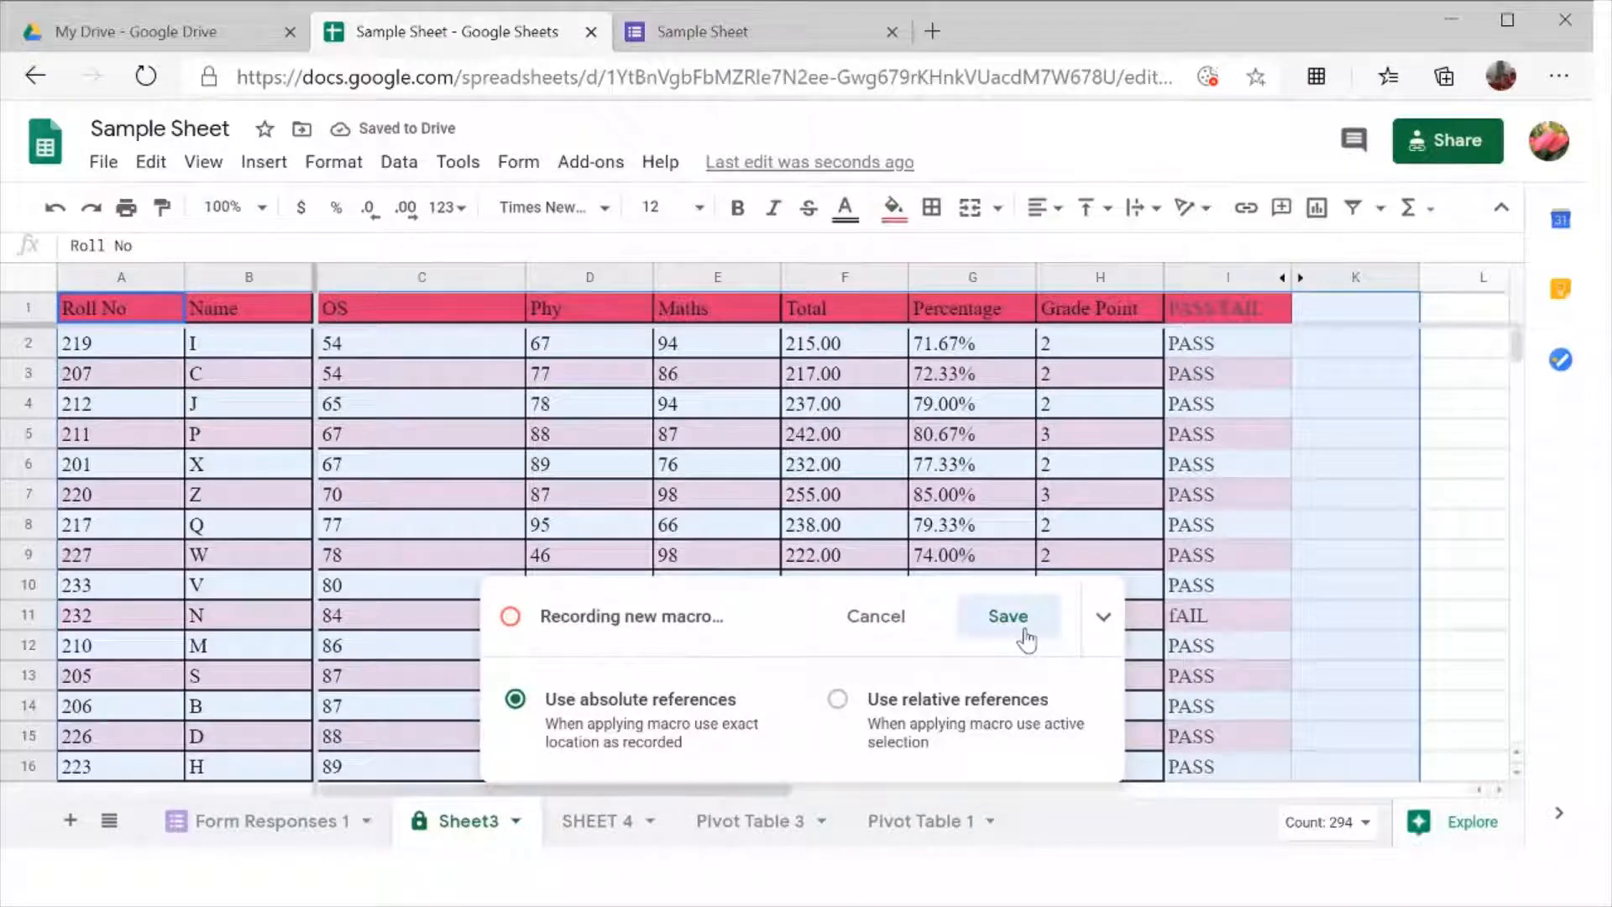
# Finish the recording and save the macro as FORMAT 1 without a shortcut number
pyautogui.click(1023, 631)
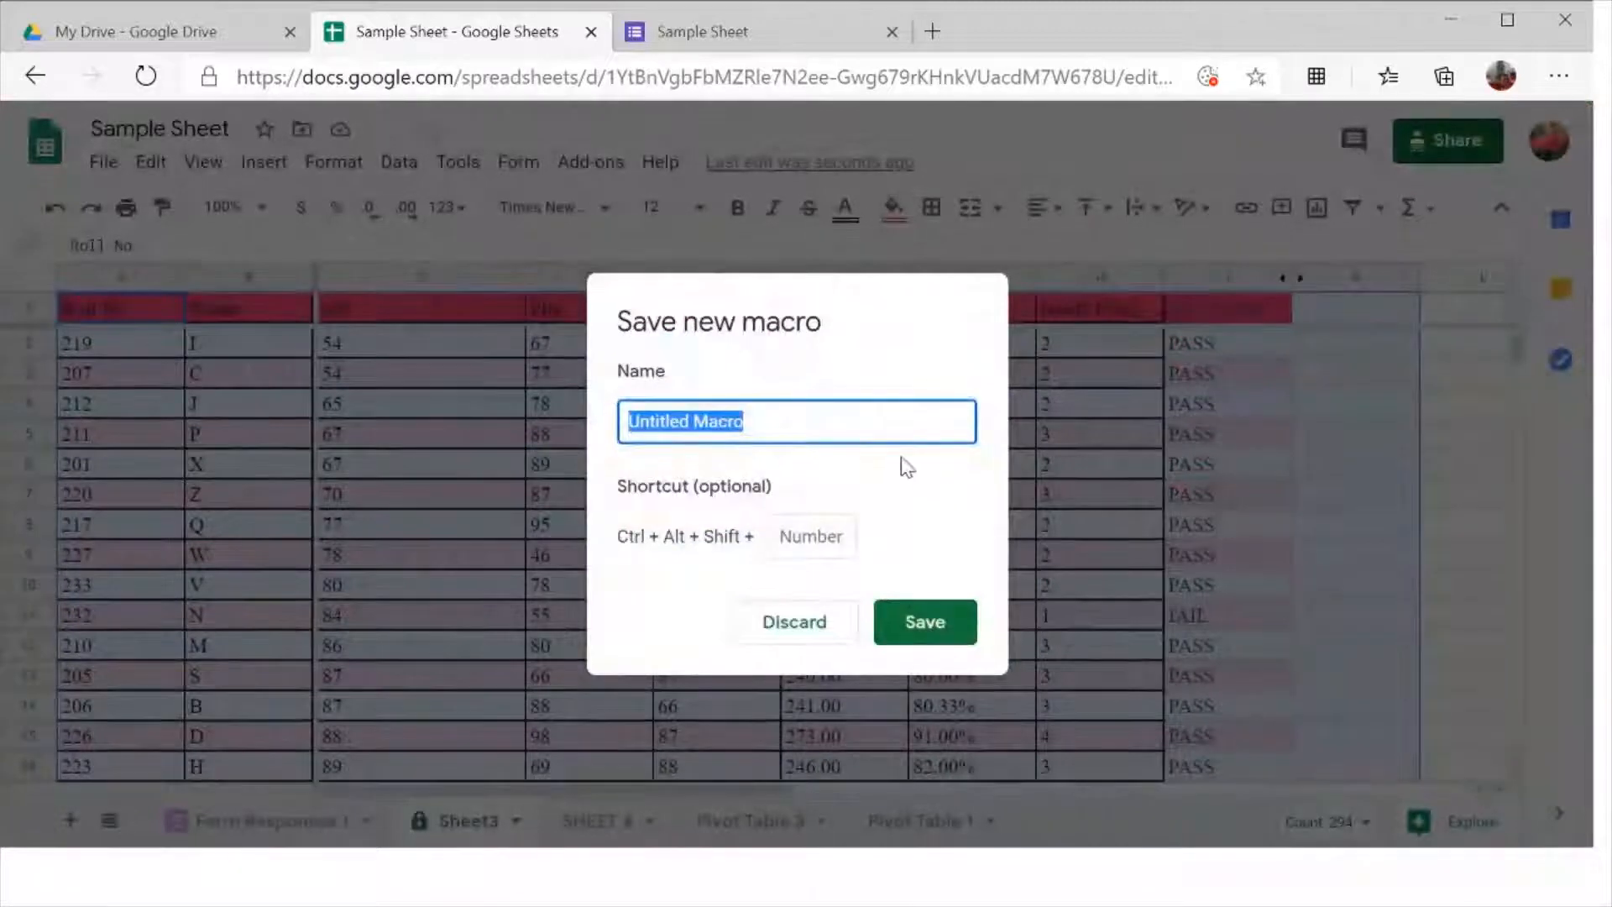
pyautogui.write('FORMAT 1')
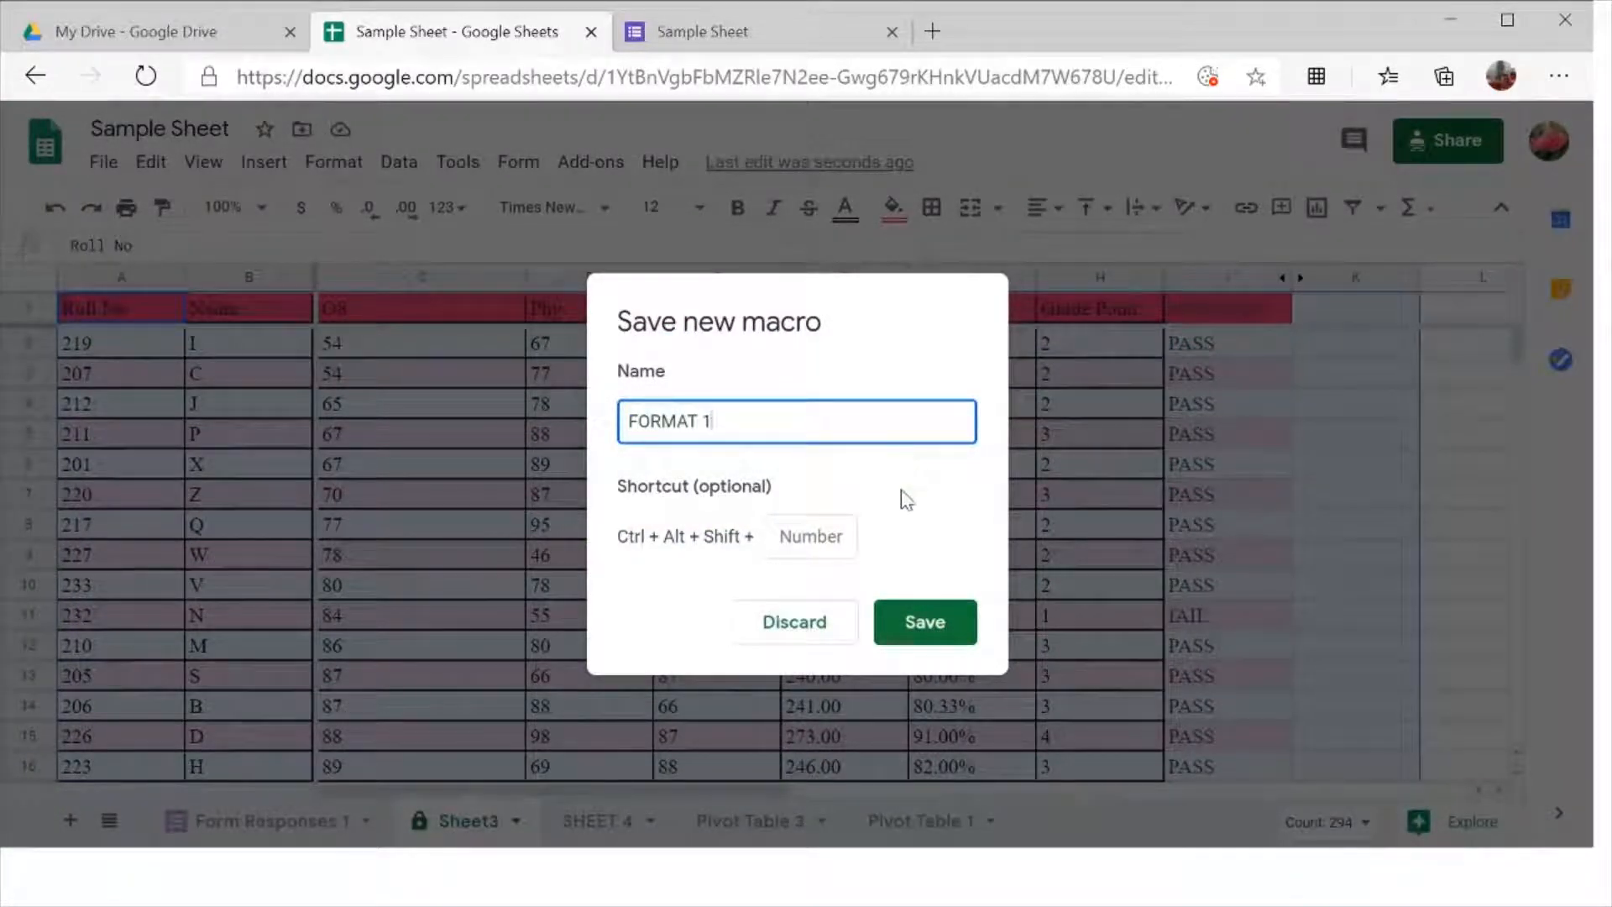
pyautogui.click(921, 621)
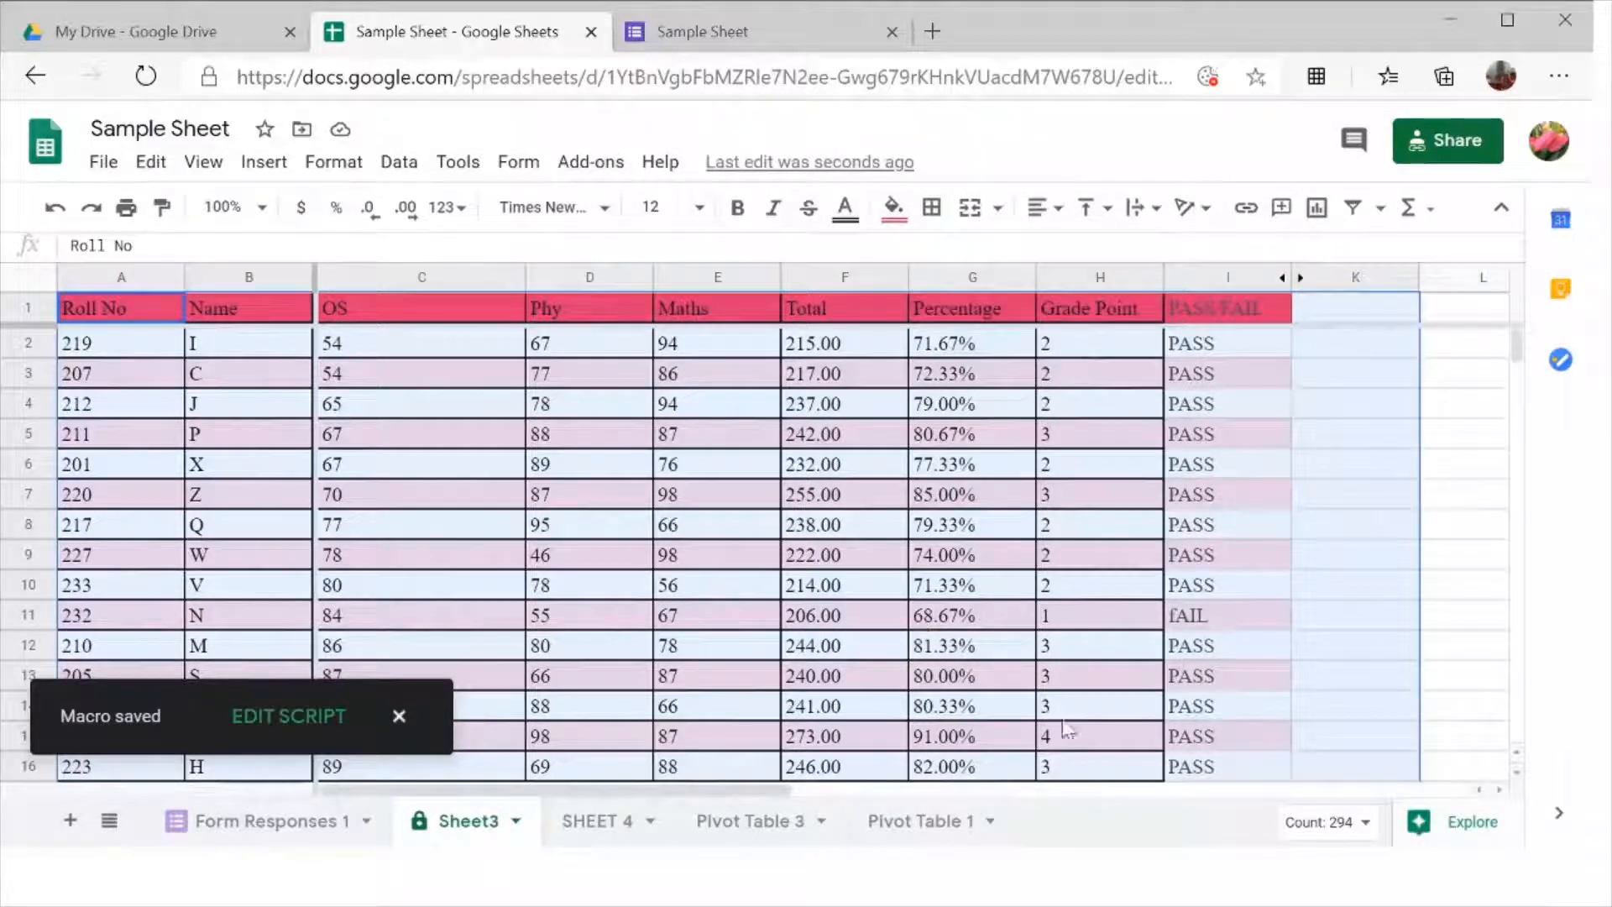
# Run the FORMAT 1 macro on SHEET 4
pyautogui.click(575, 824)
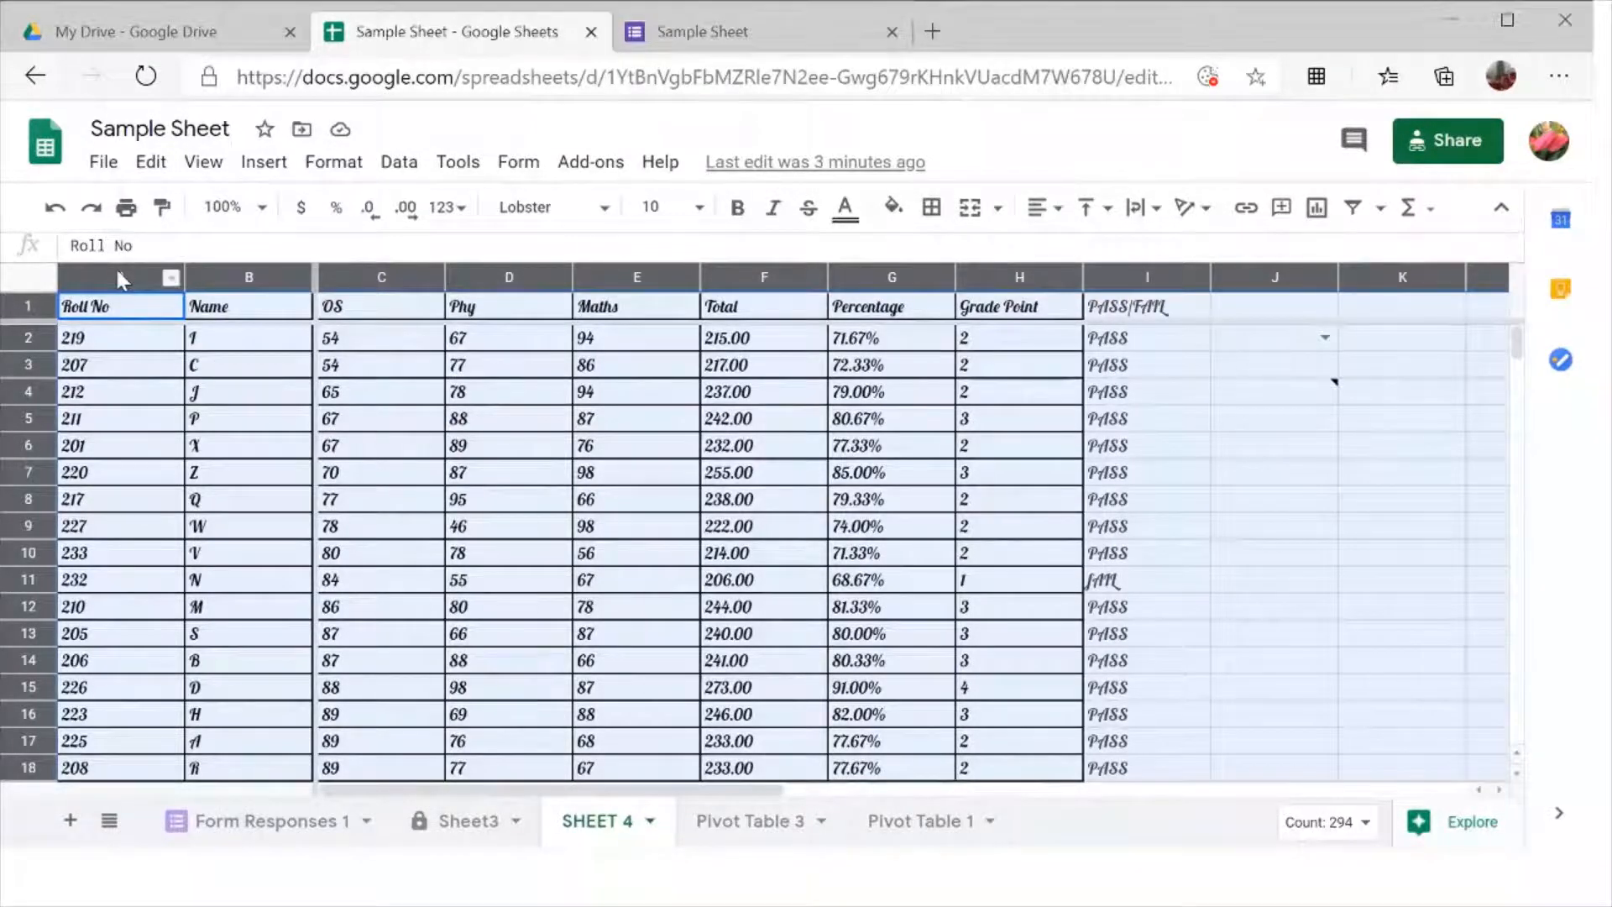
pyautogui.click(453, 168)
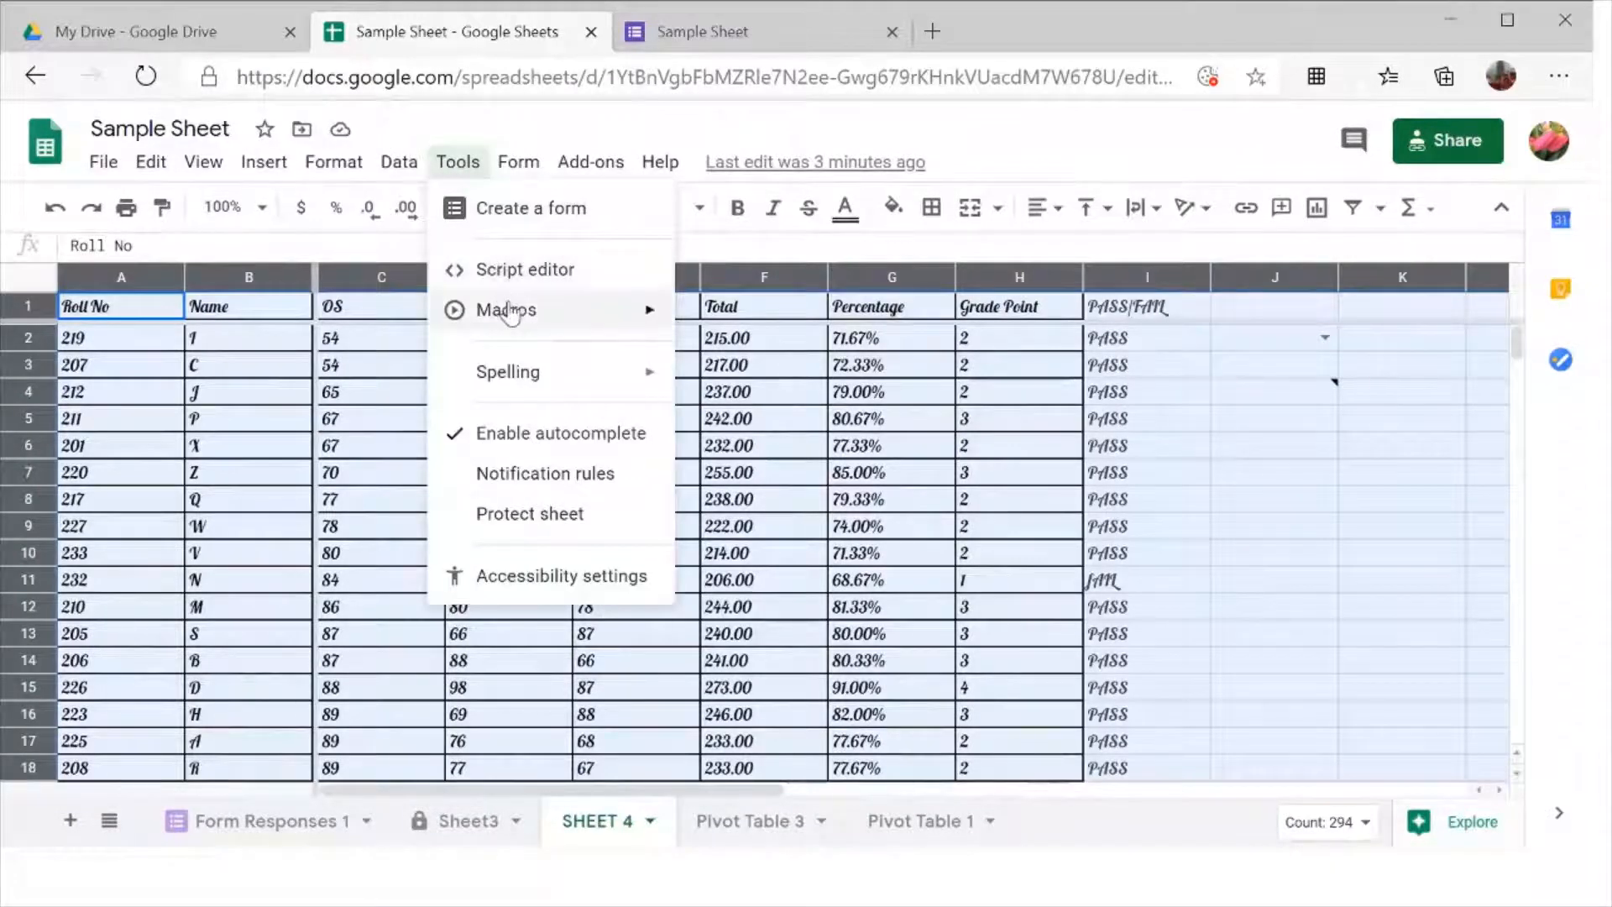
pyautogui.moveTo(508, 315)
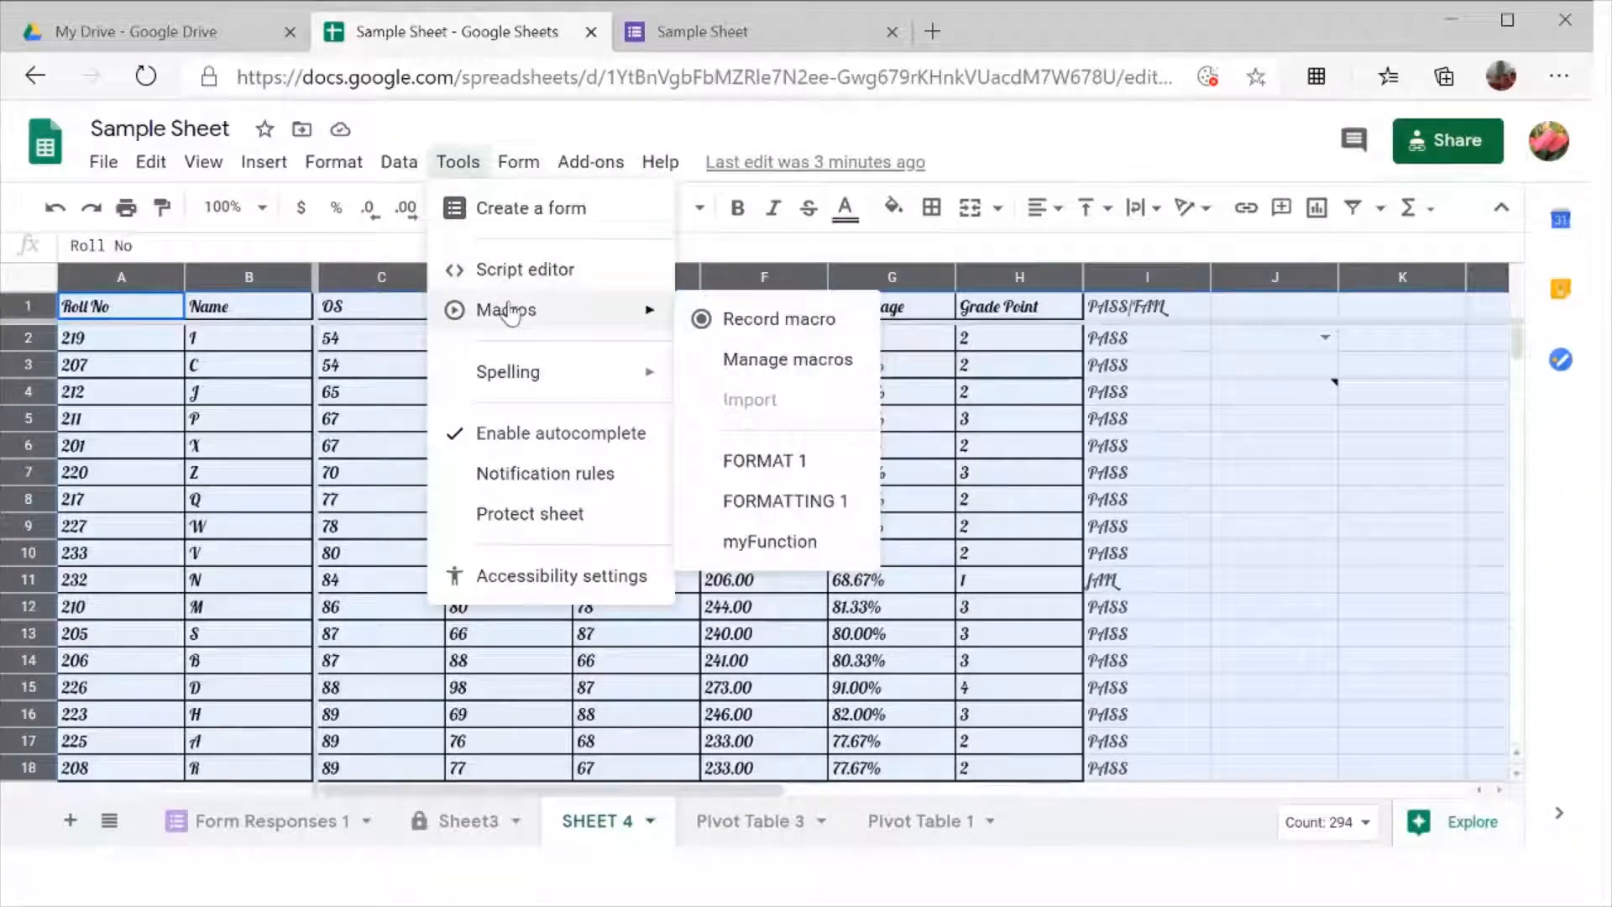
pyautogui.click(754, 470)
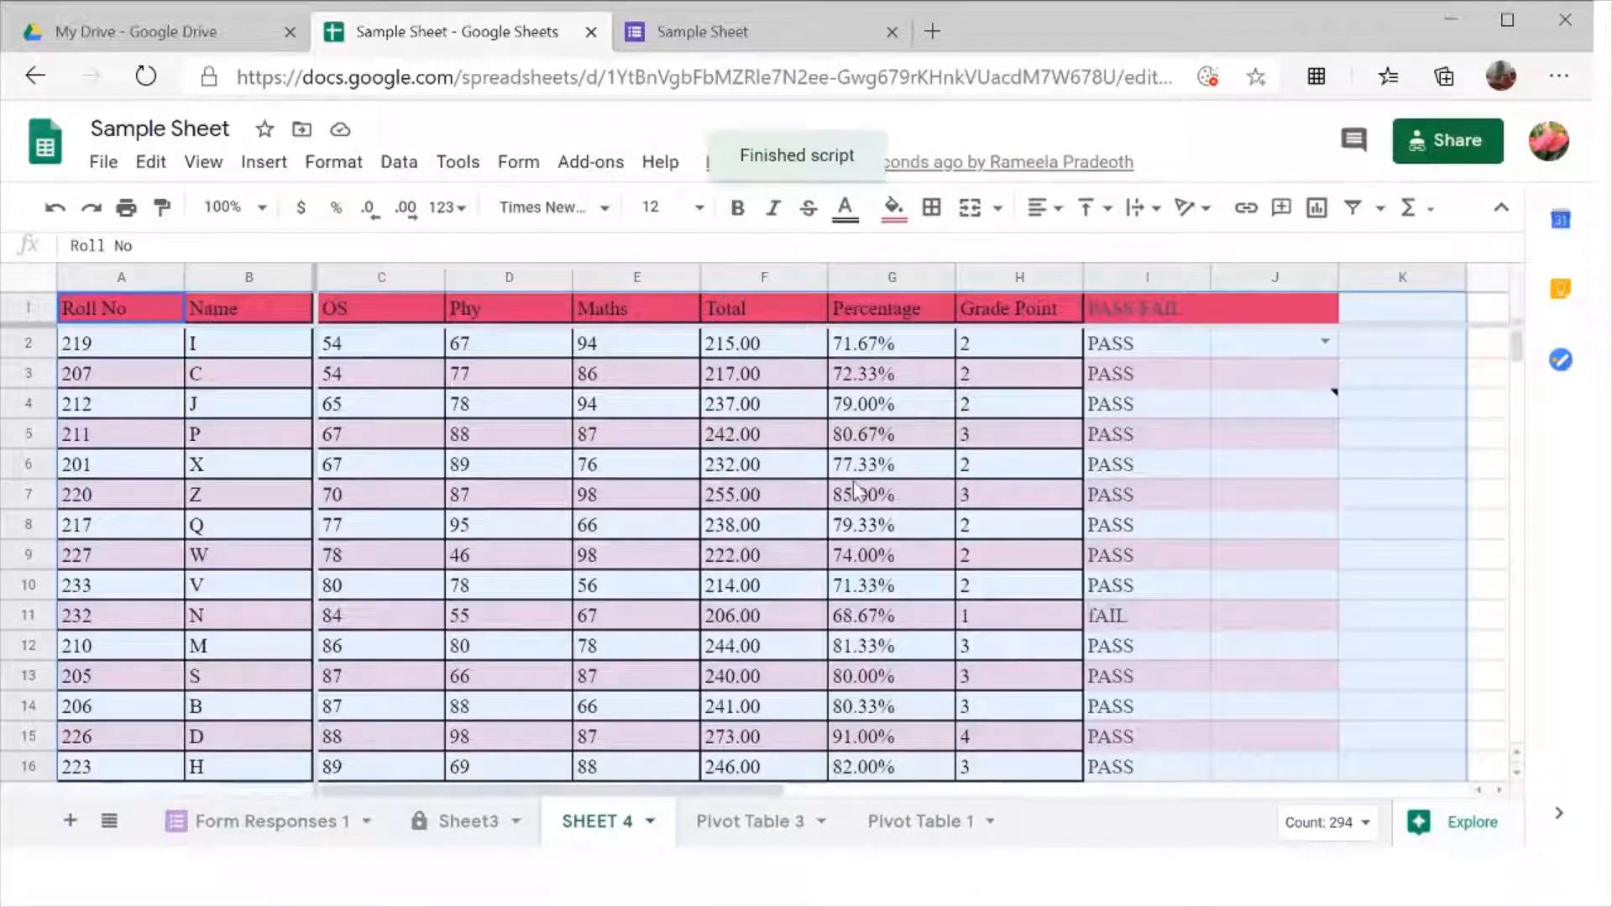
# Examine the formatting applied to the rows and columns of SHEET 4
pyautogui.click(871, 535)
pyautogui.scroll(-1, 873, 542)
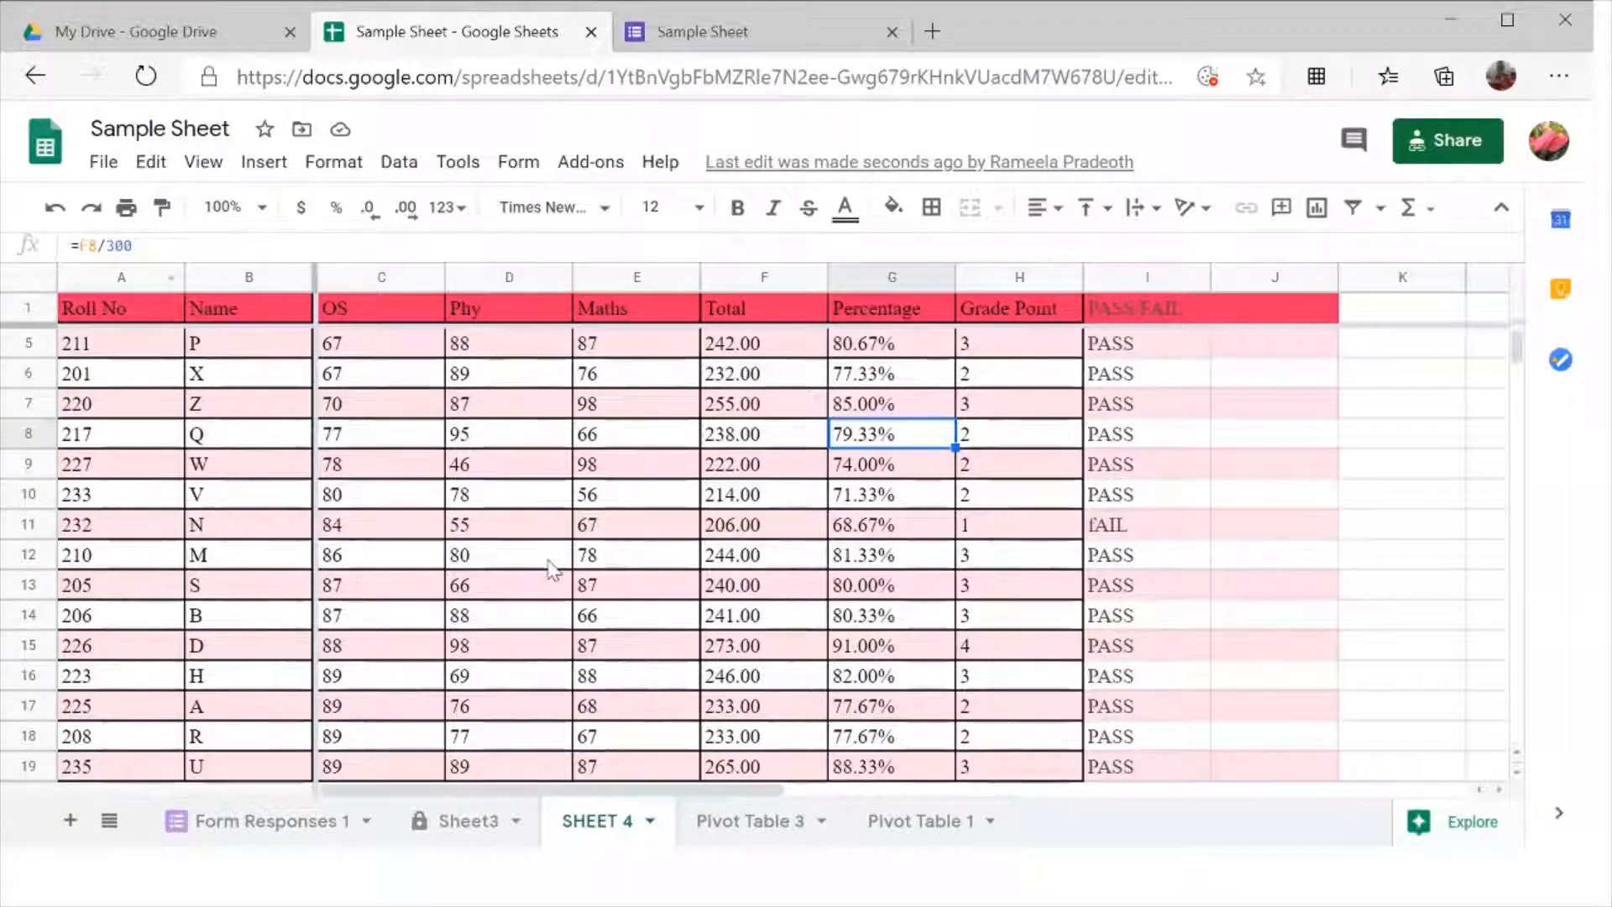
pyautogui.scroll(-3, 552, 571)
pyautogui.scroll(-3, 553, 571)
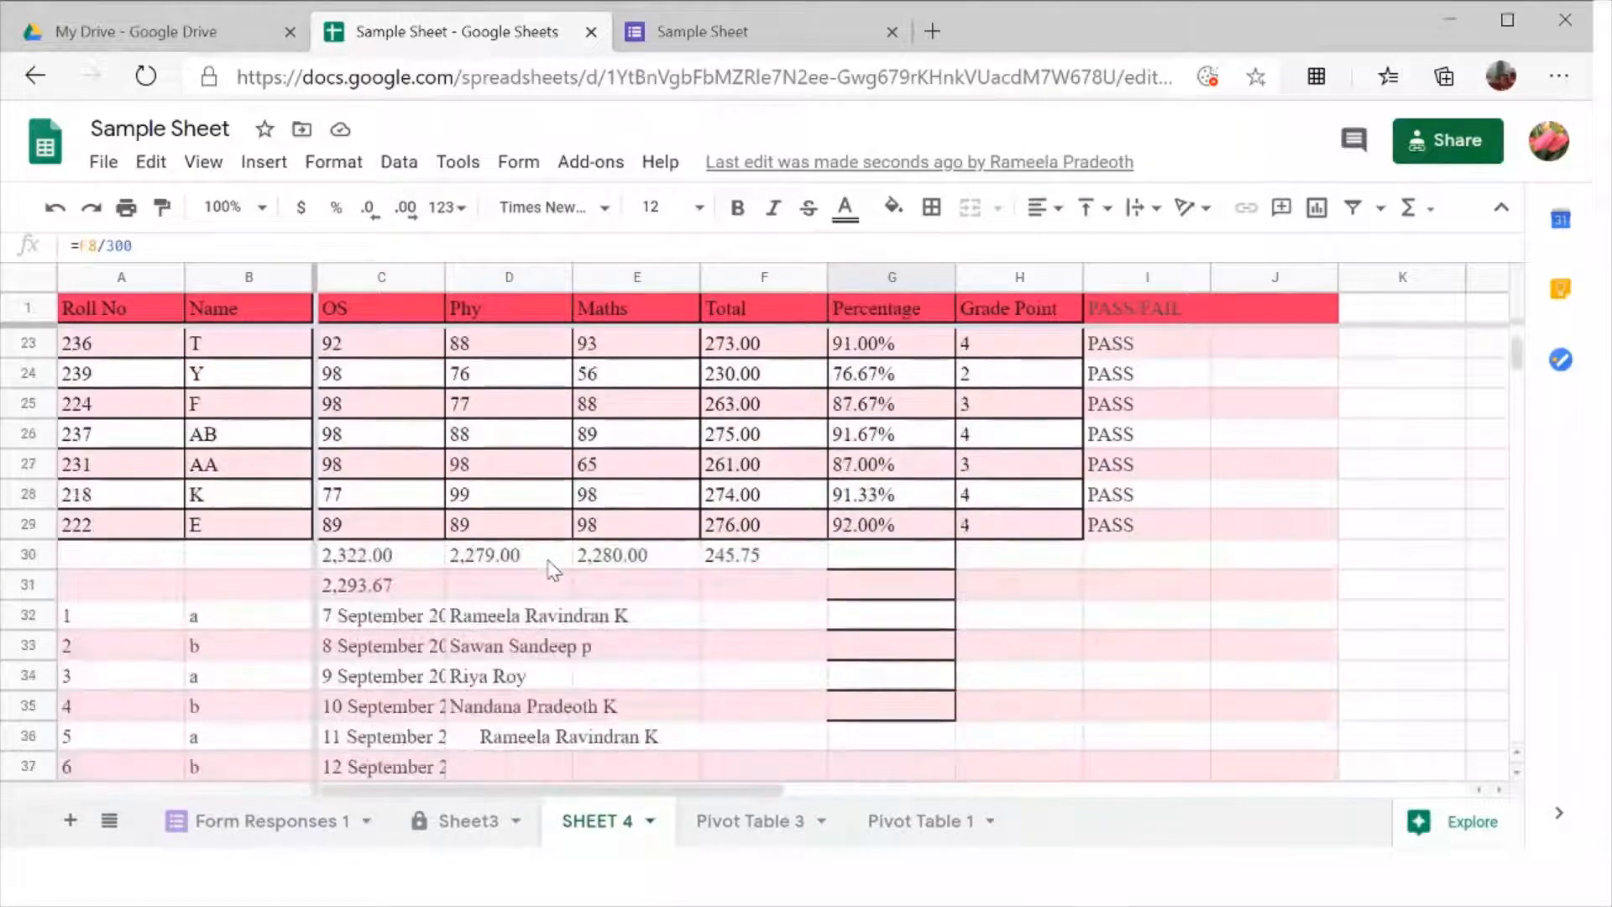
pyautogui.scroll(4, 552, 571)
pyautogui.scroll(3, 552, 571)
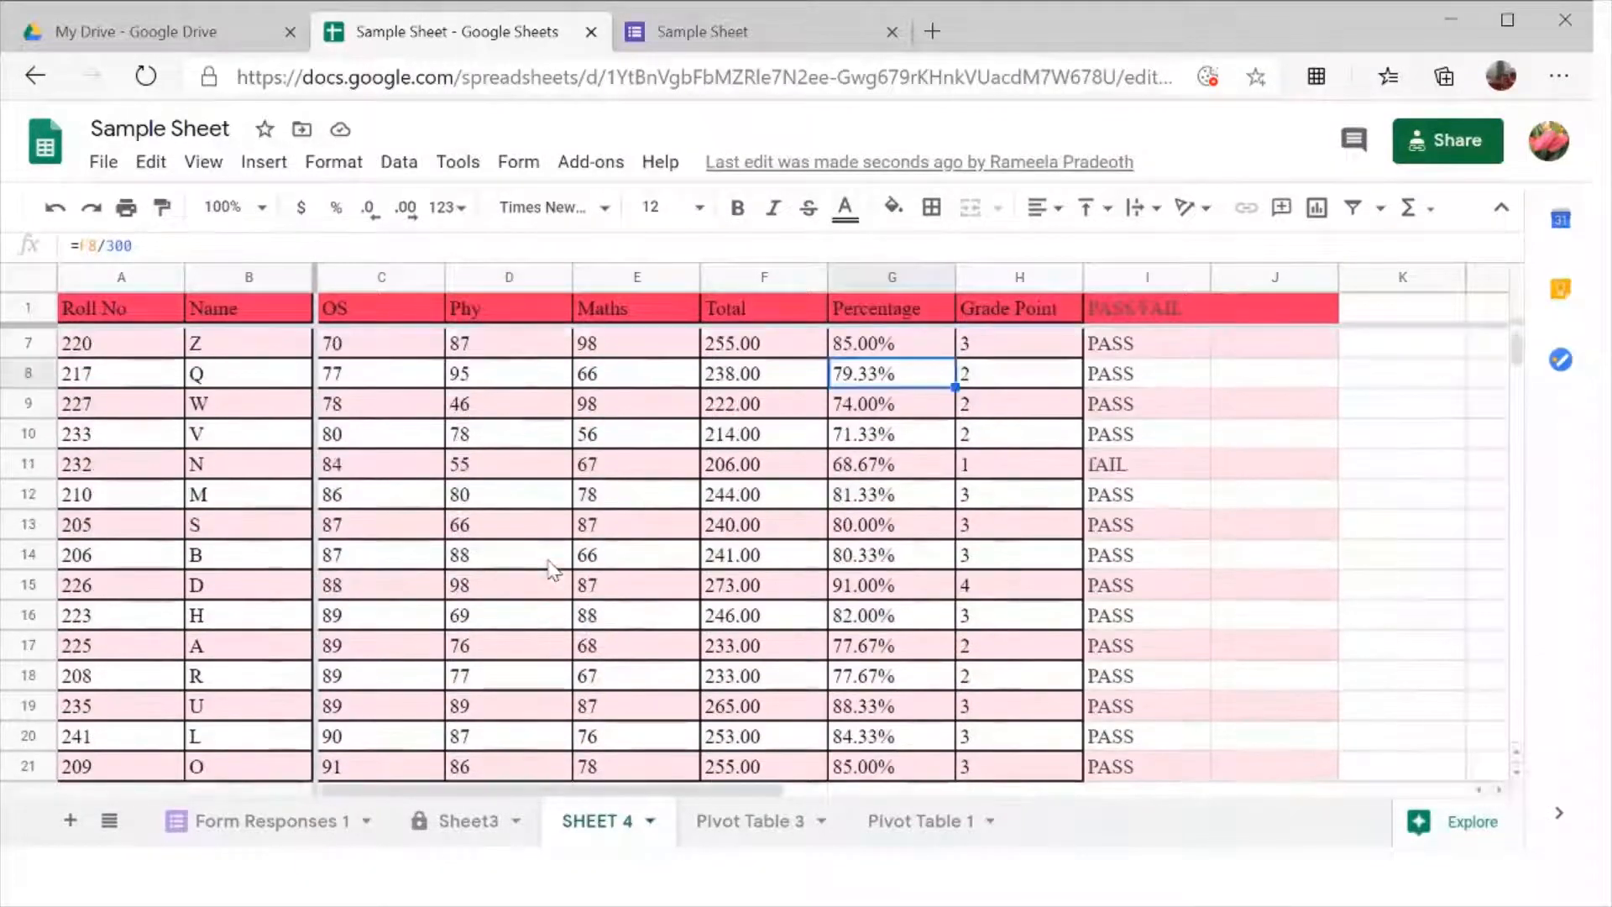
pyautogui.scroll(-1, 552, 571)
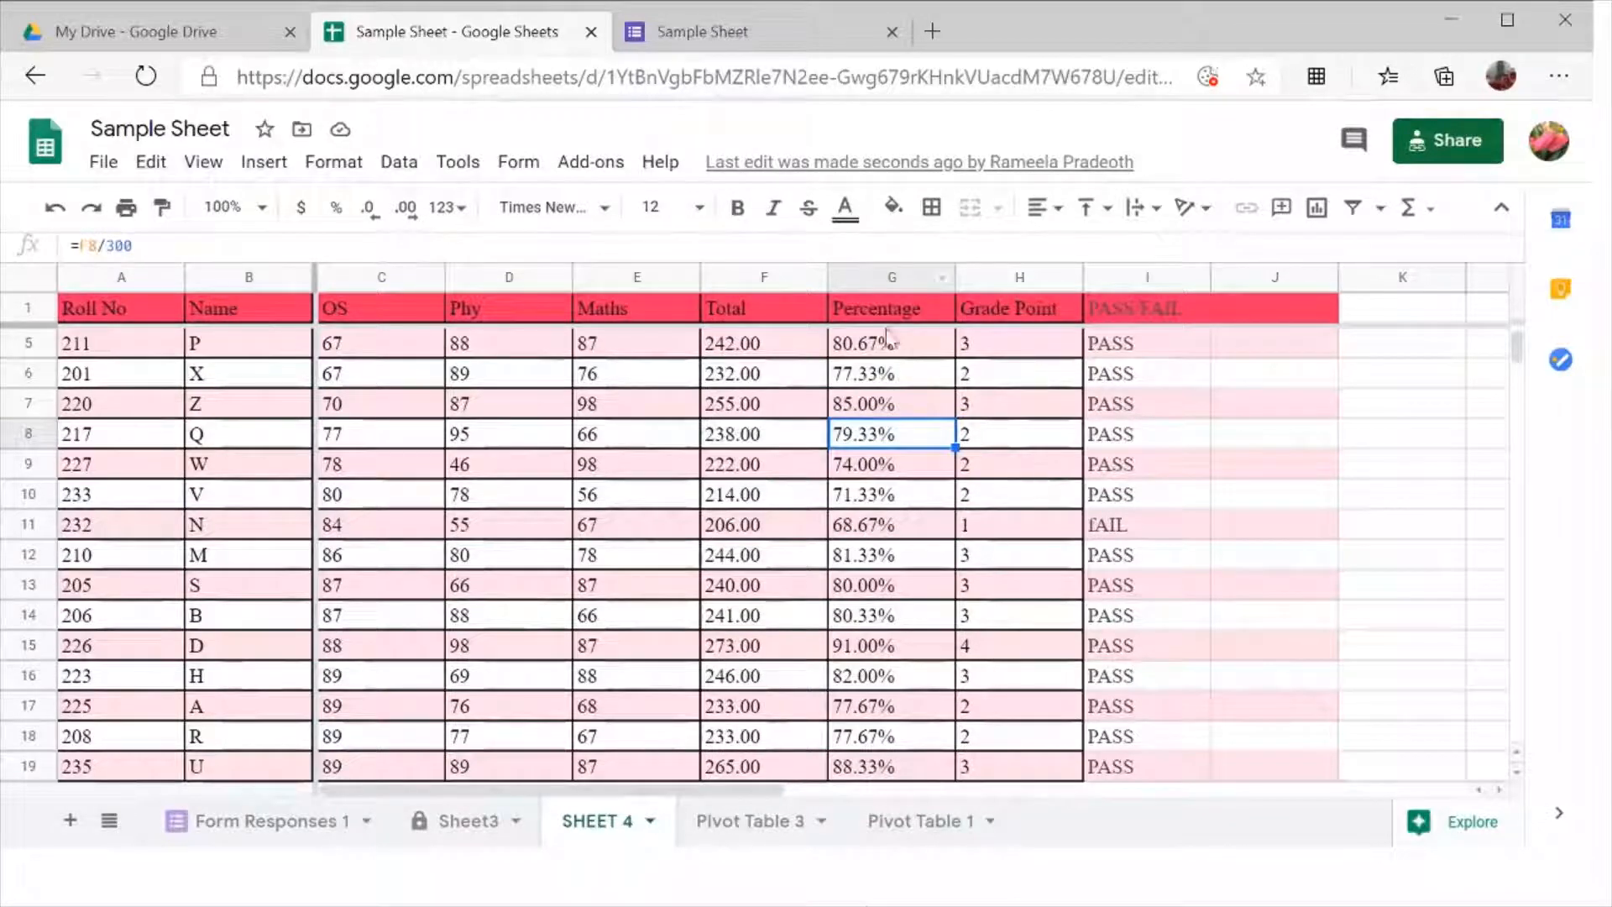
pyautogui.scroll(1, 1135, 420)
pyautogui.scroll(-1, 1135, 420)
pyautogui.scroll(-5, 1136, 419)
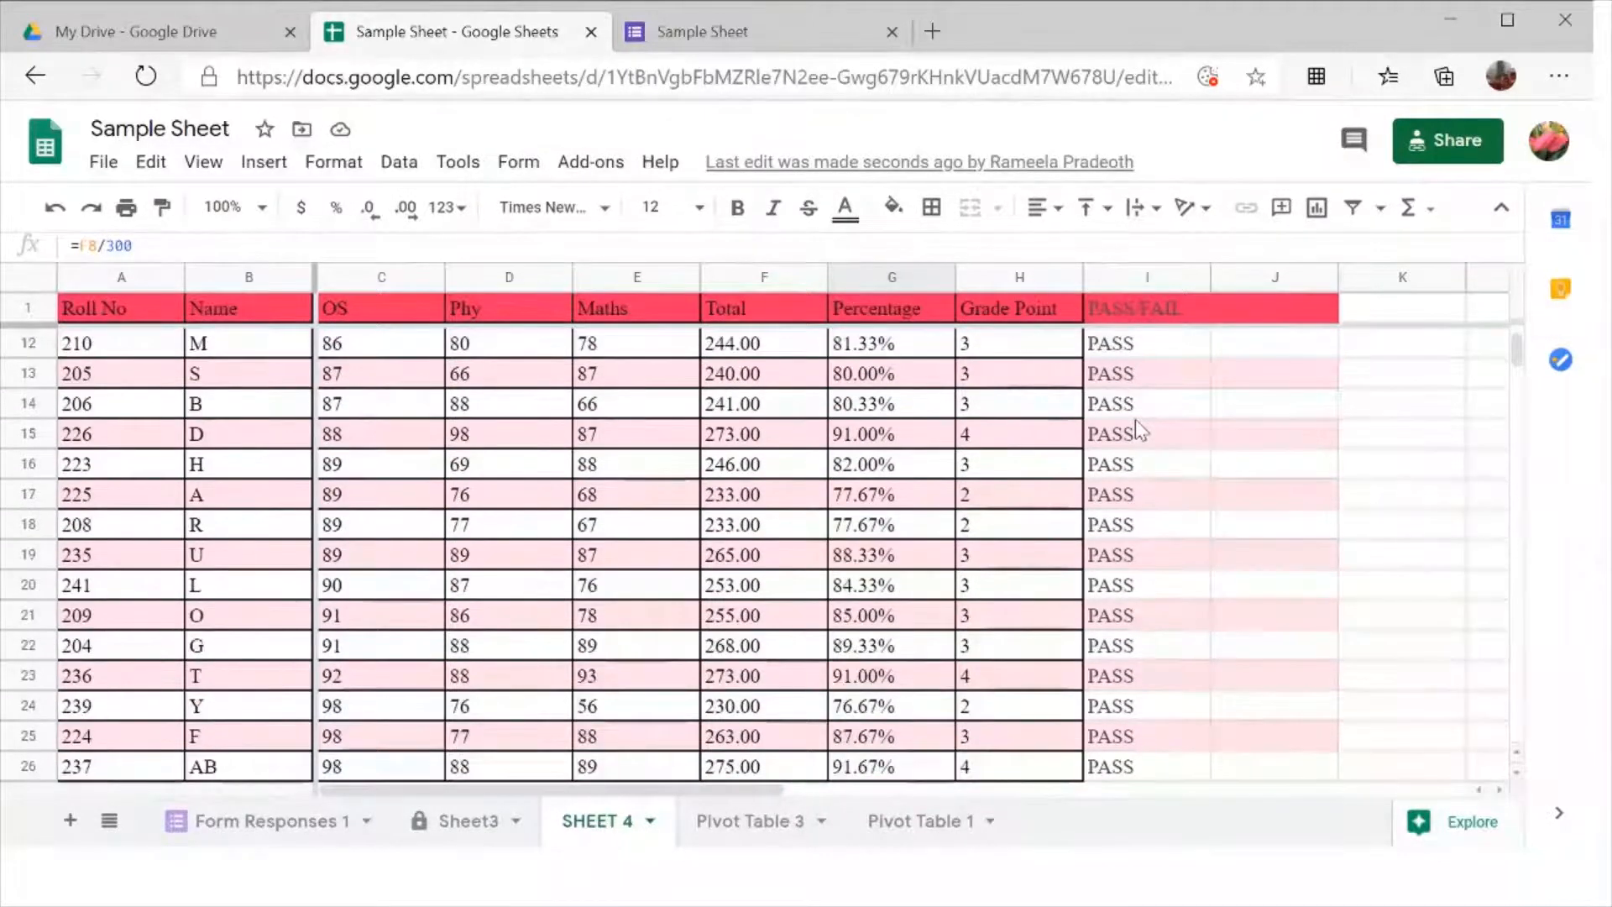
pyautogui.scroll(3, 1135, 419)
pyautogui.scroll(2, 1135, 419)
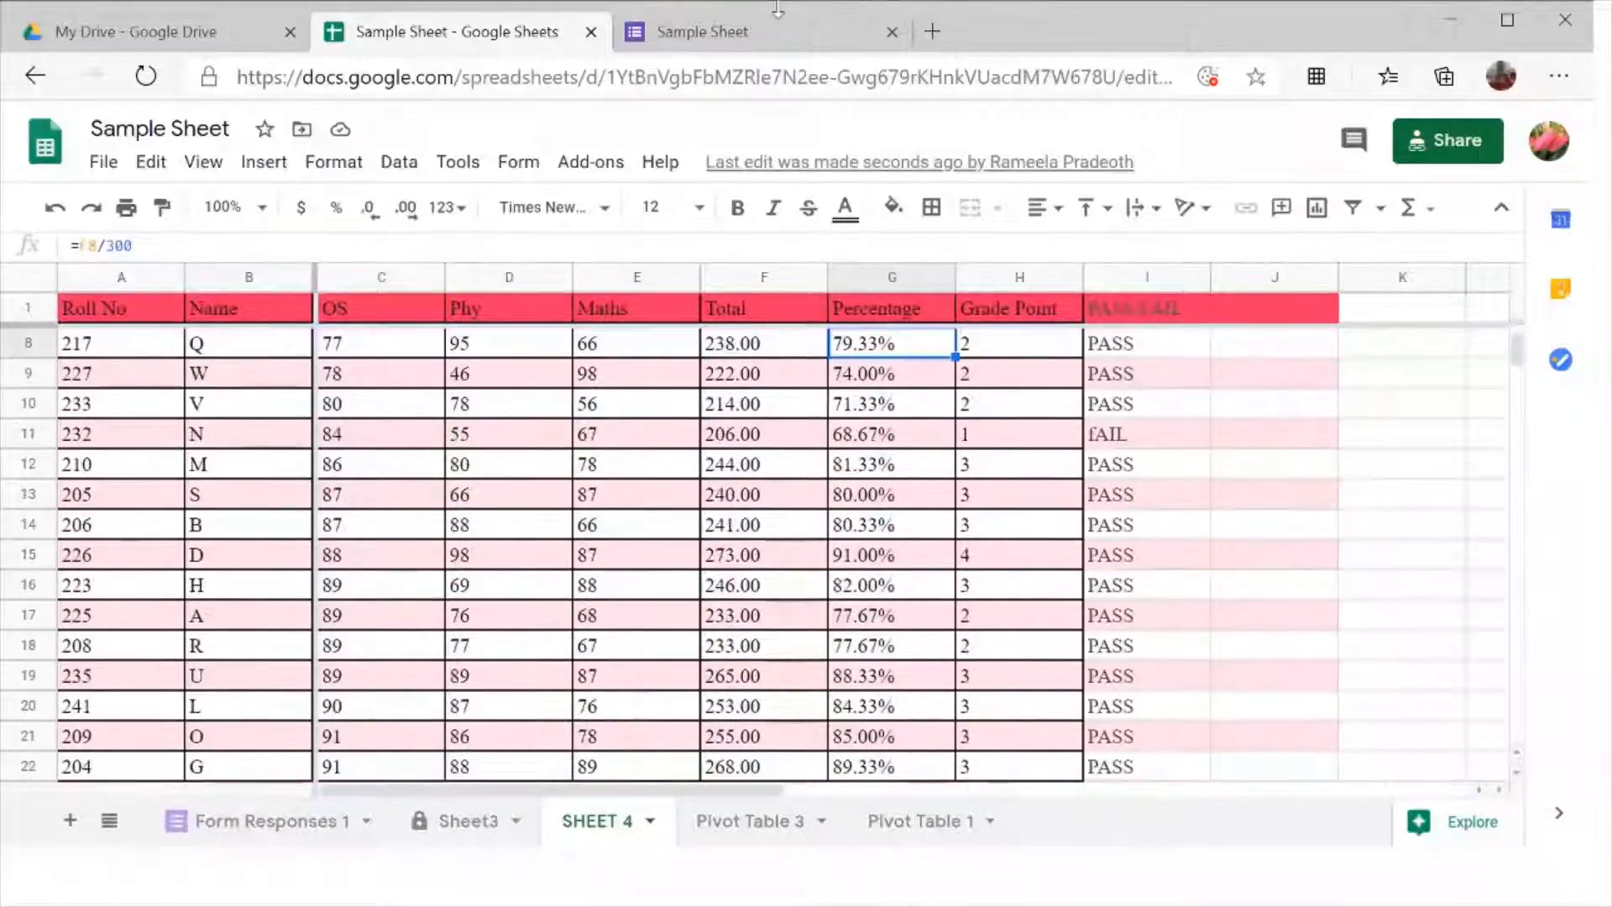
pyautogui.click(461, 163)
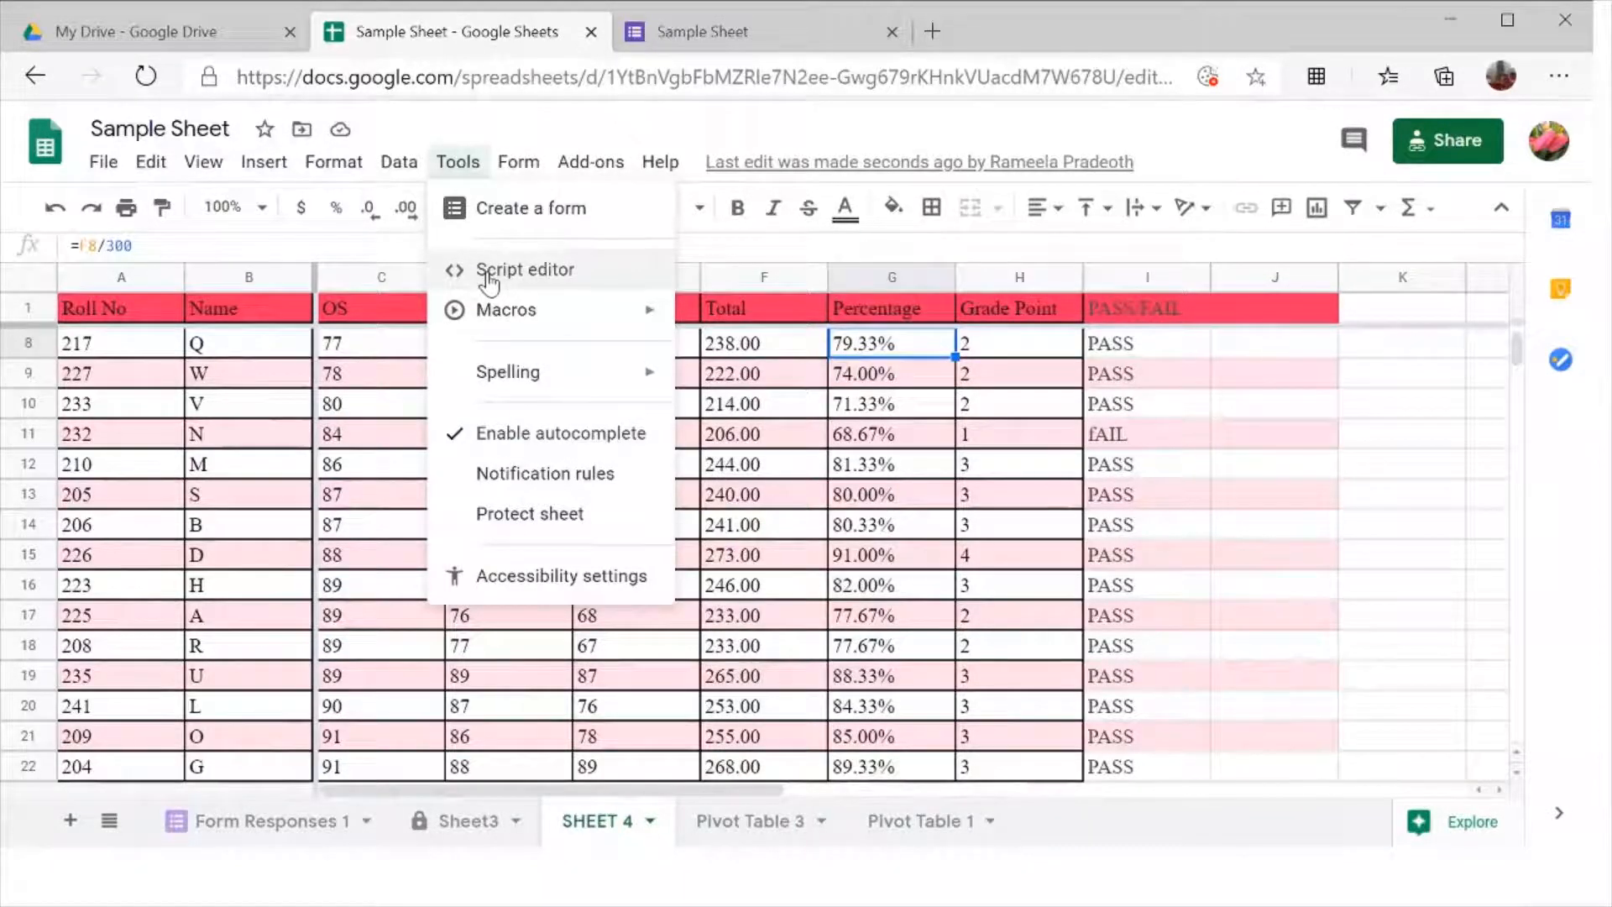
pyautogui.click(1209, 152)
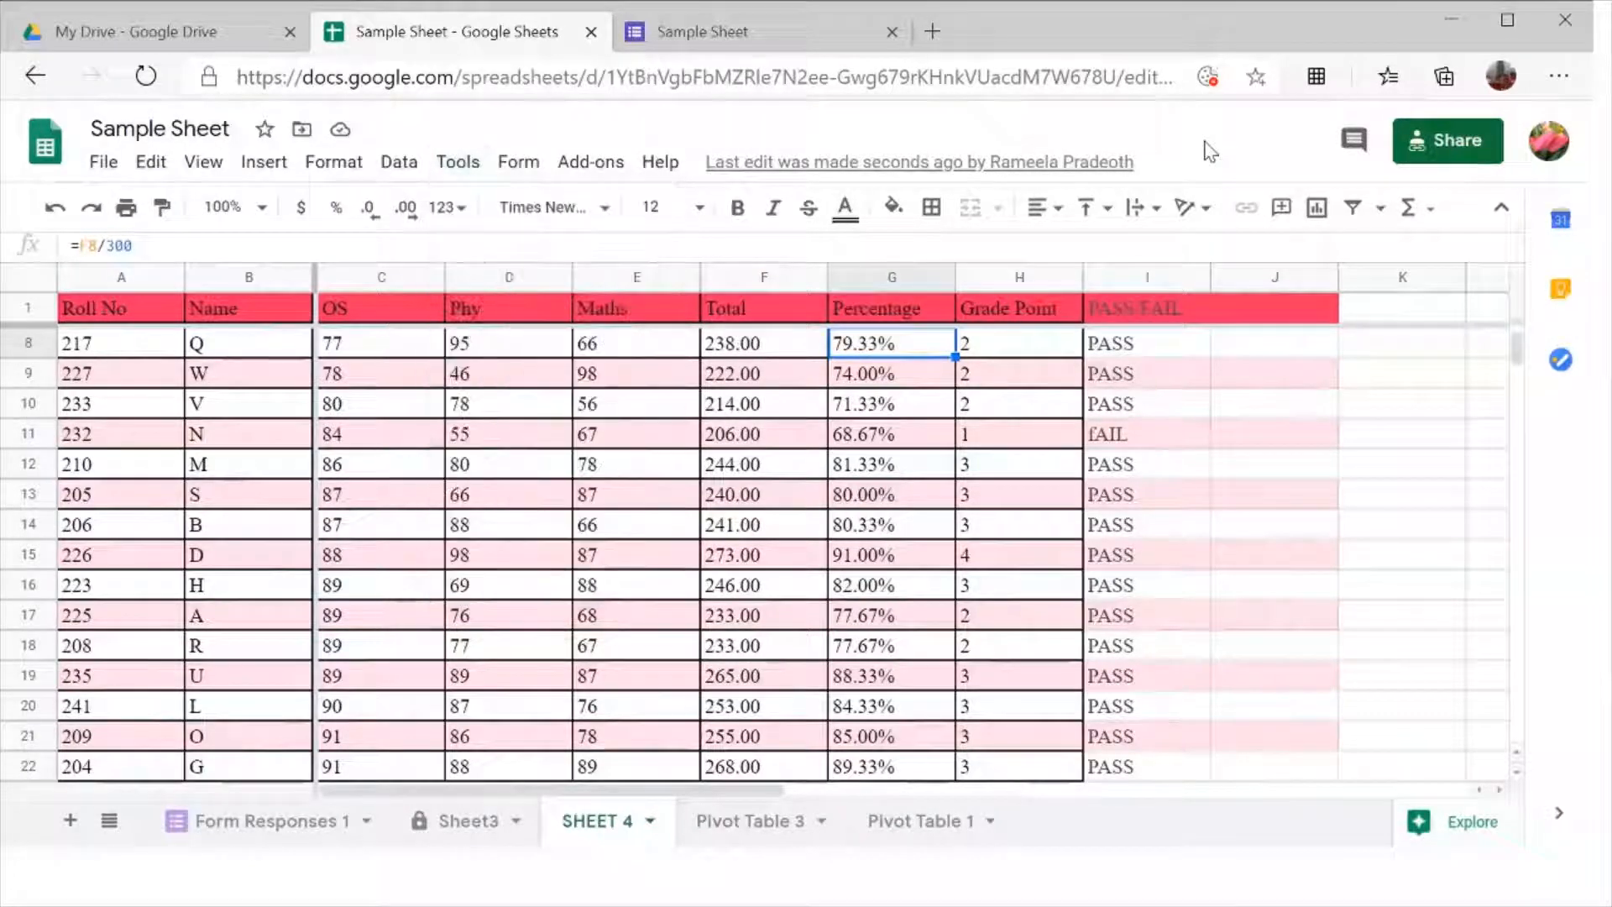
# Open the spreadsheet's script editor and review the code in macros.gs and FUNCTION1.gs
pyautogui.click(448, 165)
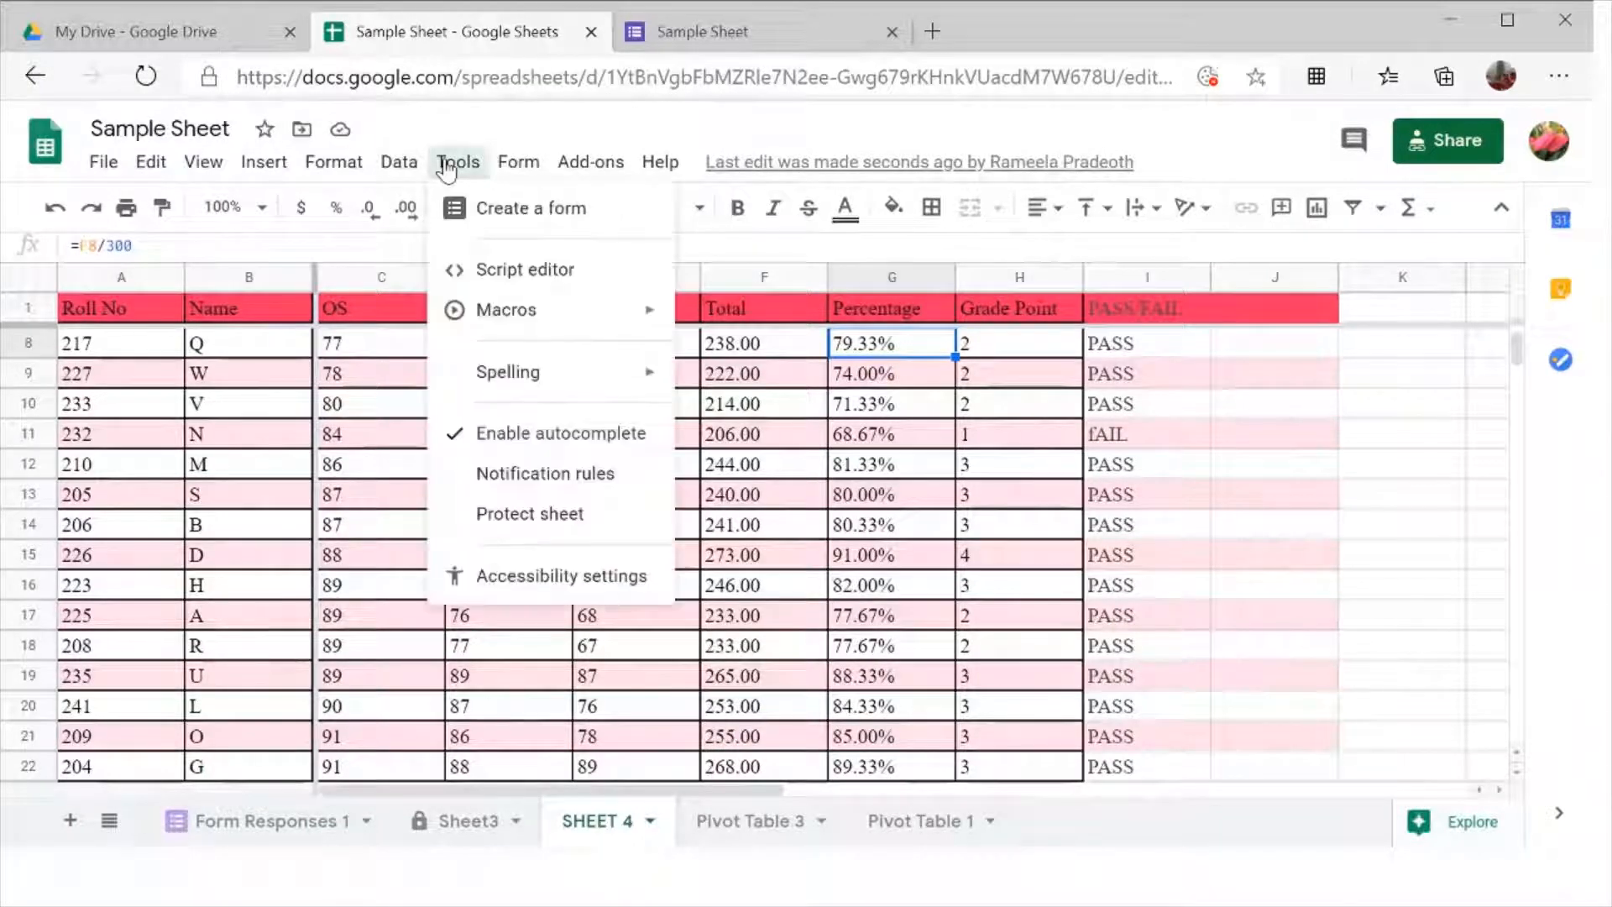
pyautogui.click(487, 272)
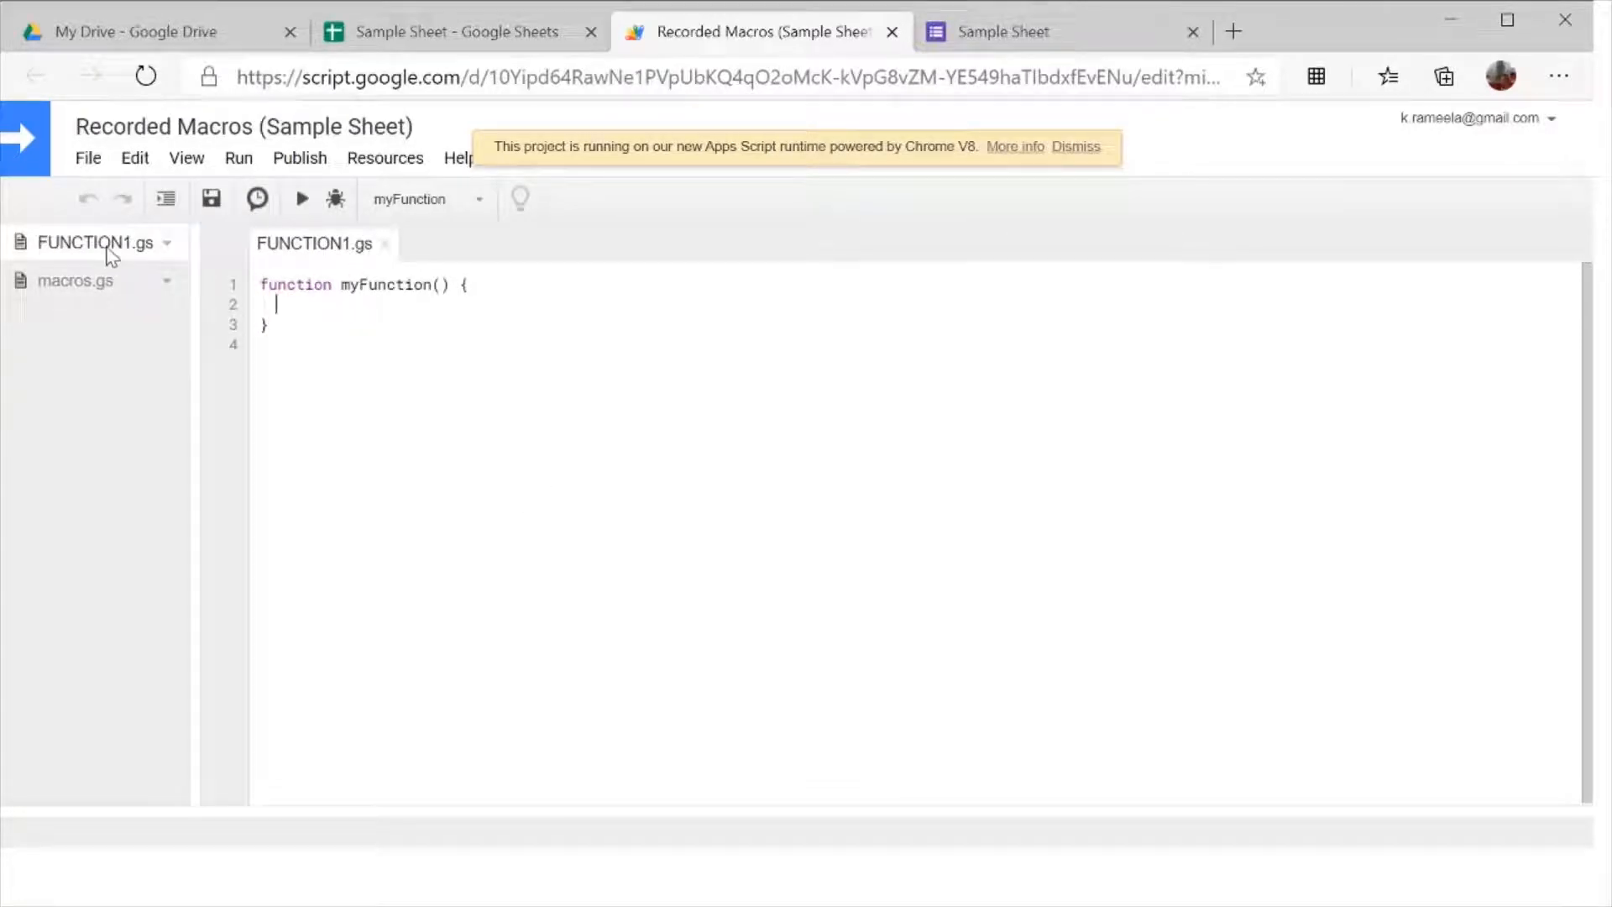
pyautogui.click(77, 282)
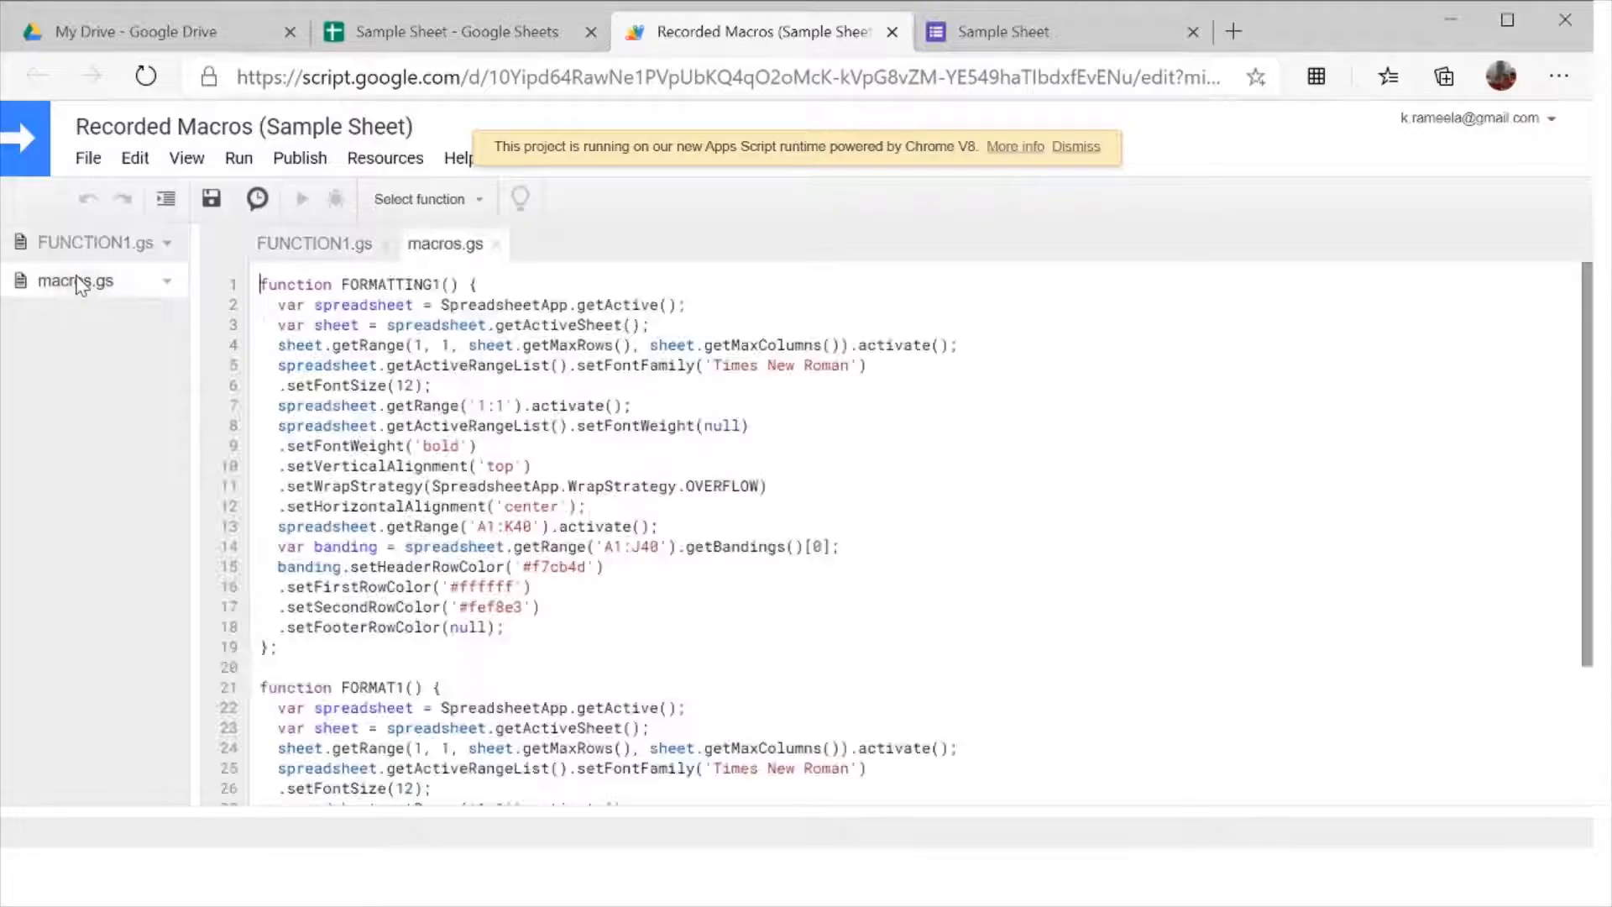
pyautogui.click(93, 245)
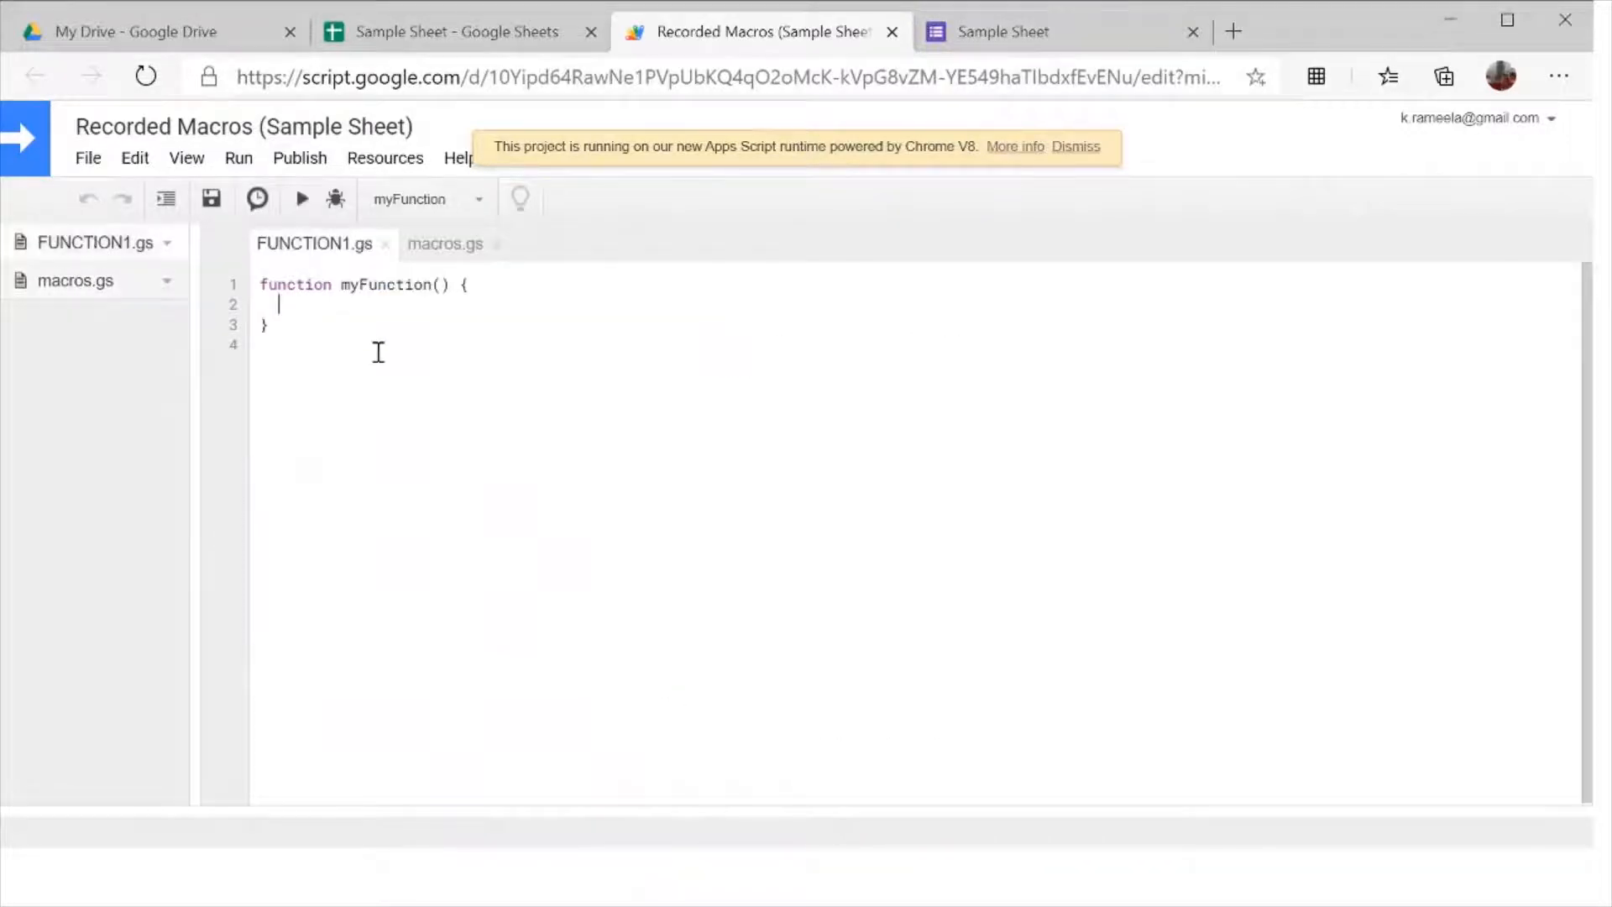
# Create a new script file named FILE2 in the Recorded Macros project
pyautogui.click(89, 159)
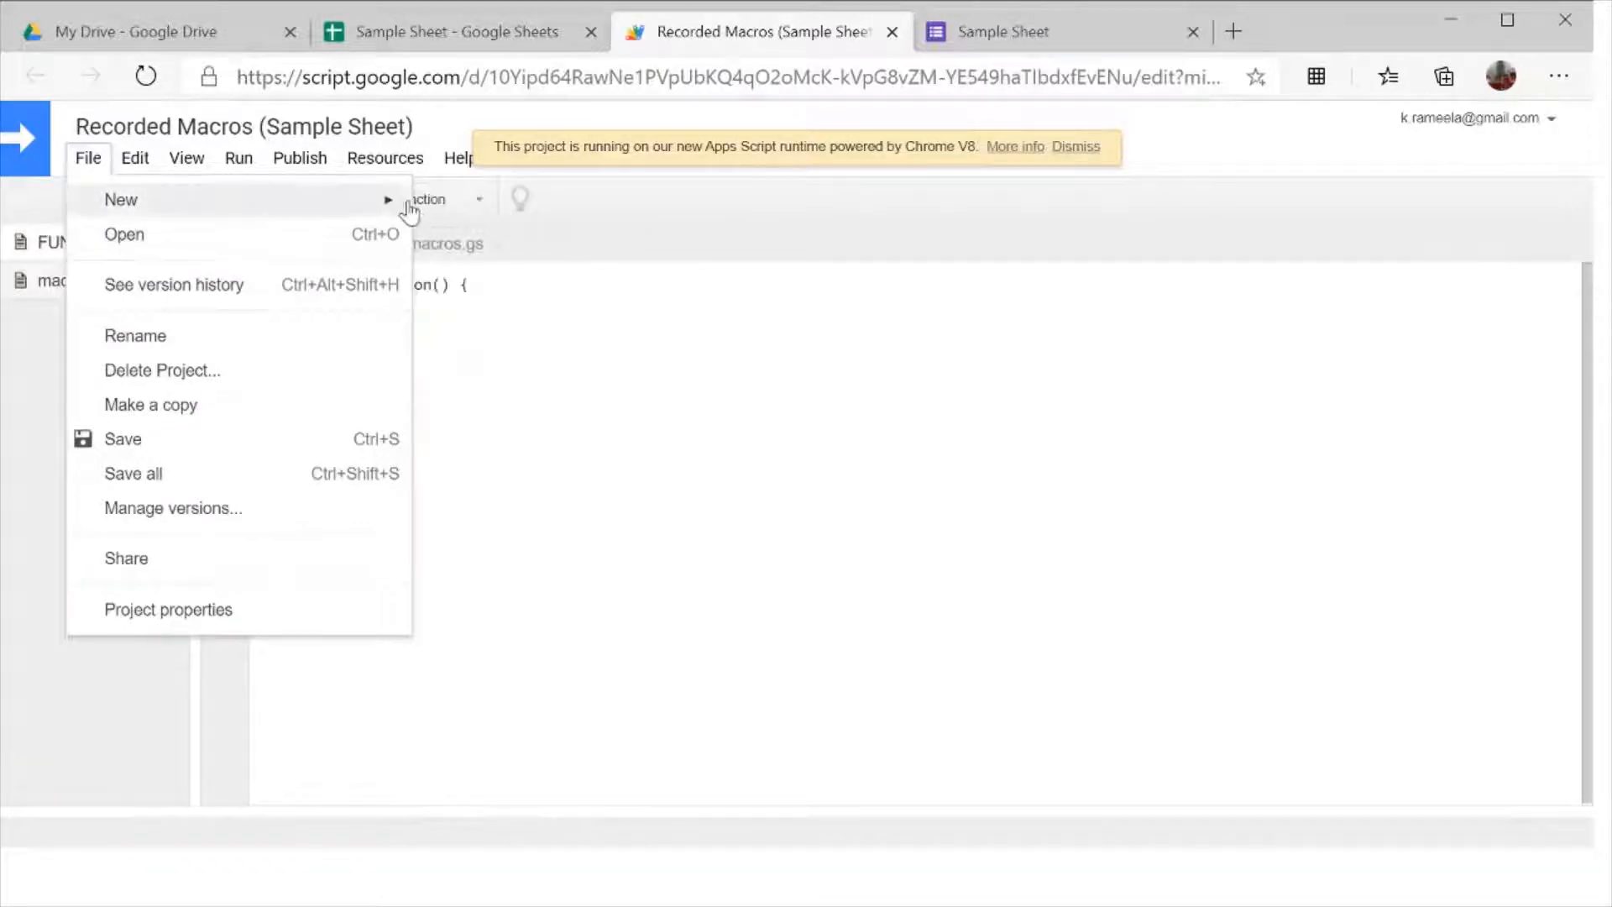
pyautogui.moveTo(406, 206)
pyautogui.click(472, 246)
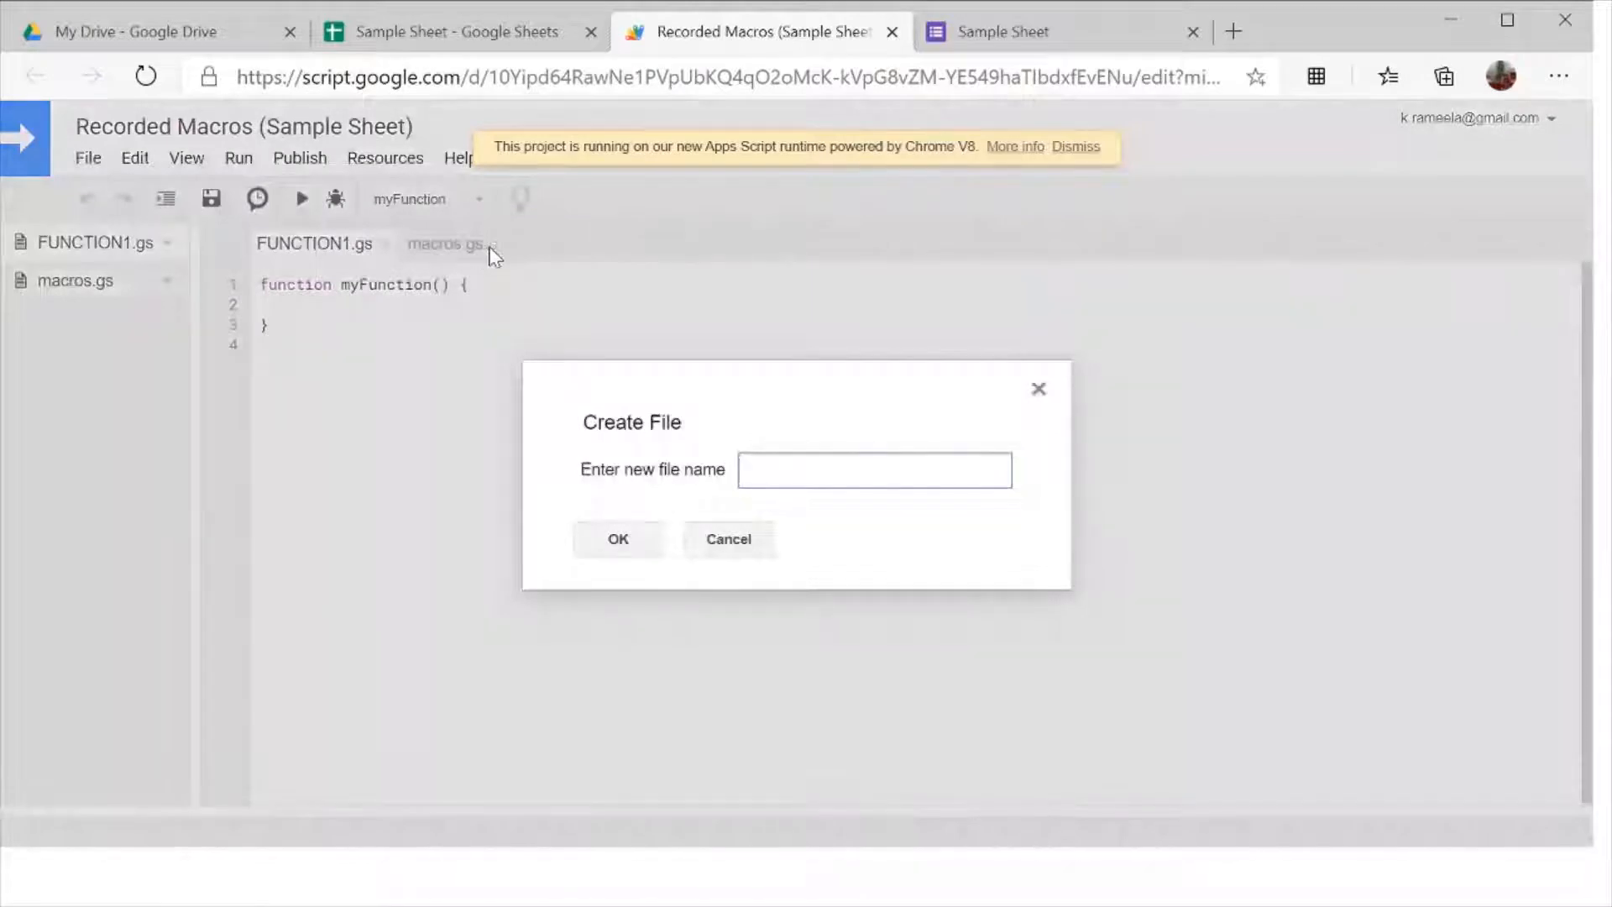
pyautogui.write('FILE2')
pyautogui.press('Return')
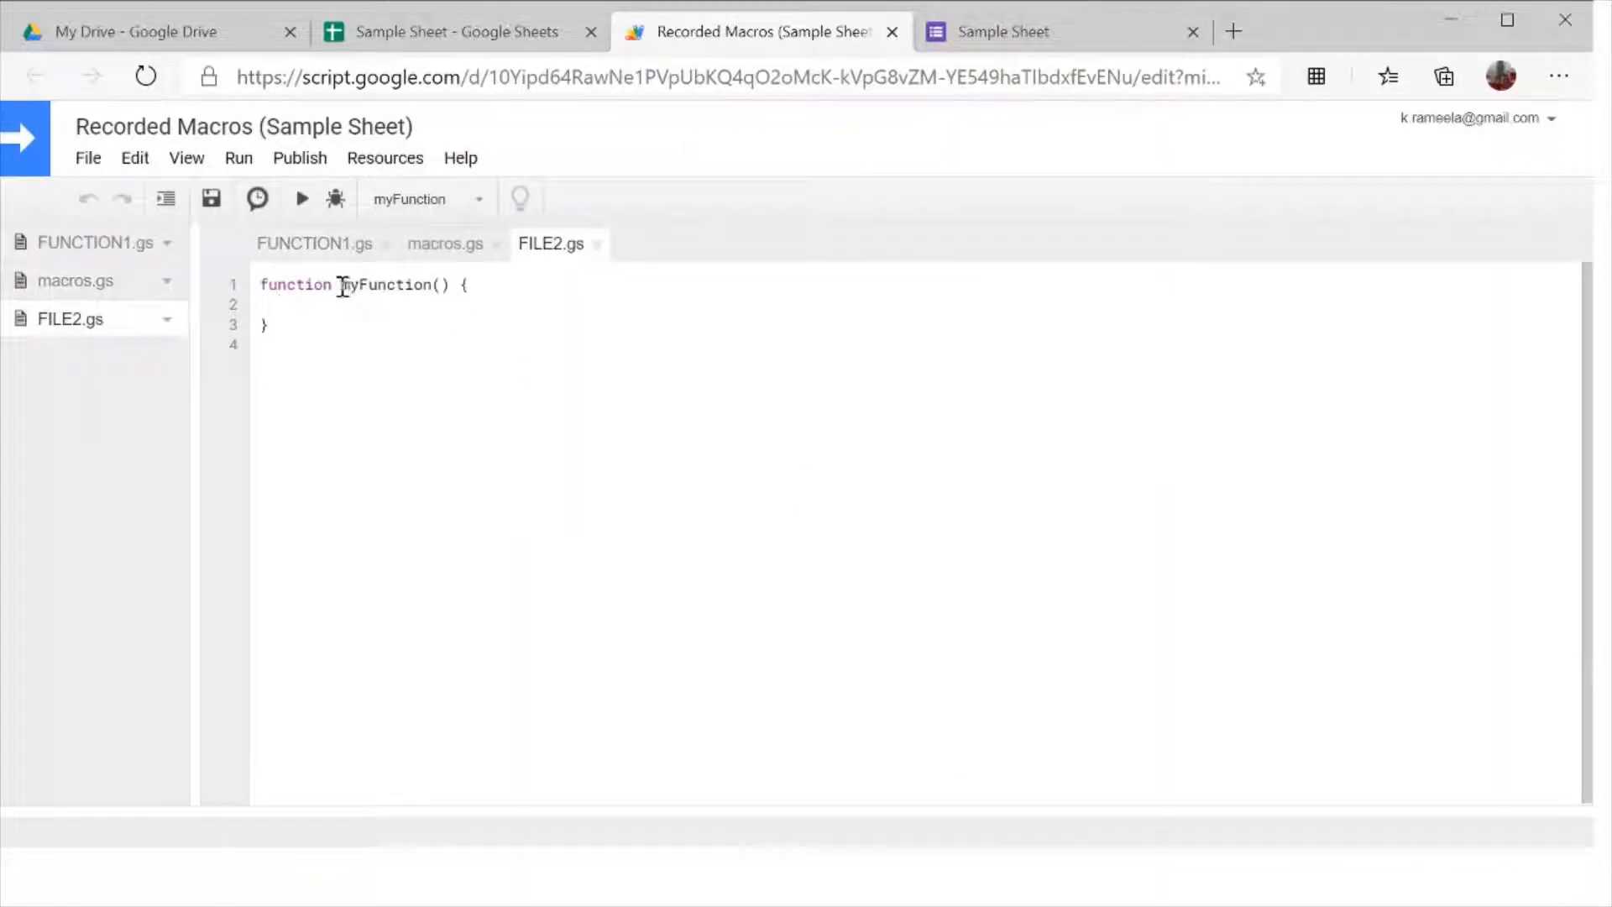
# Rename the function in FILE2.gs to FILE1, add a blank line to its body and save the script
pyautogui.moveTo(342, 287); pyautogui.dragTo(422, 287)
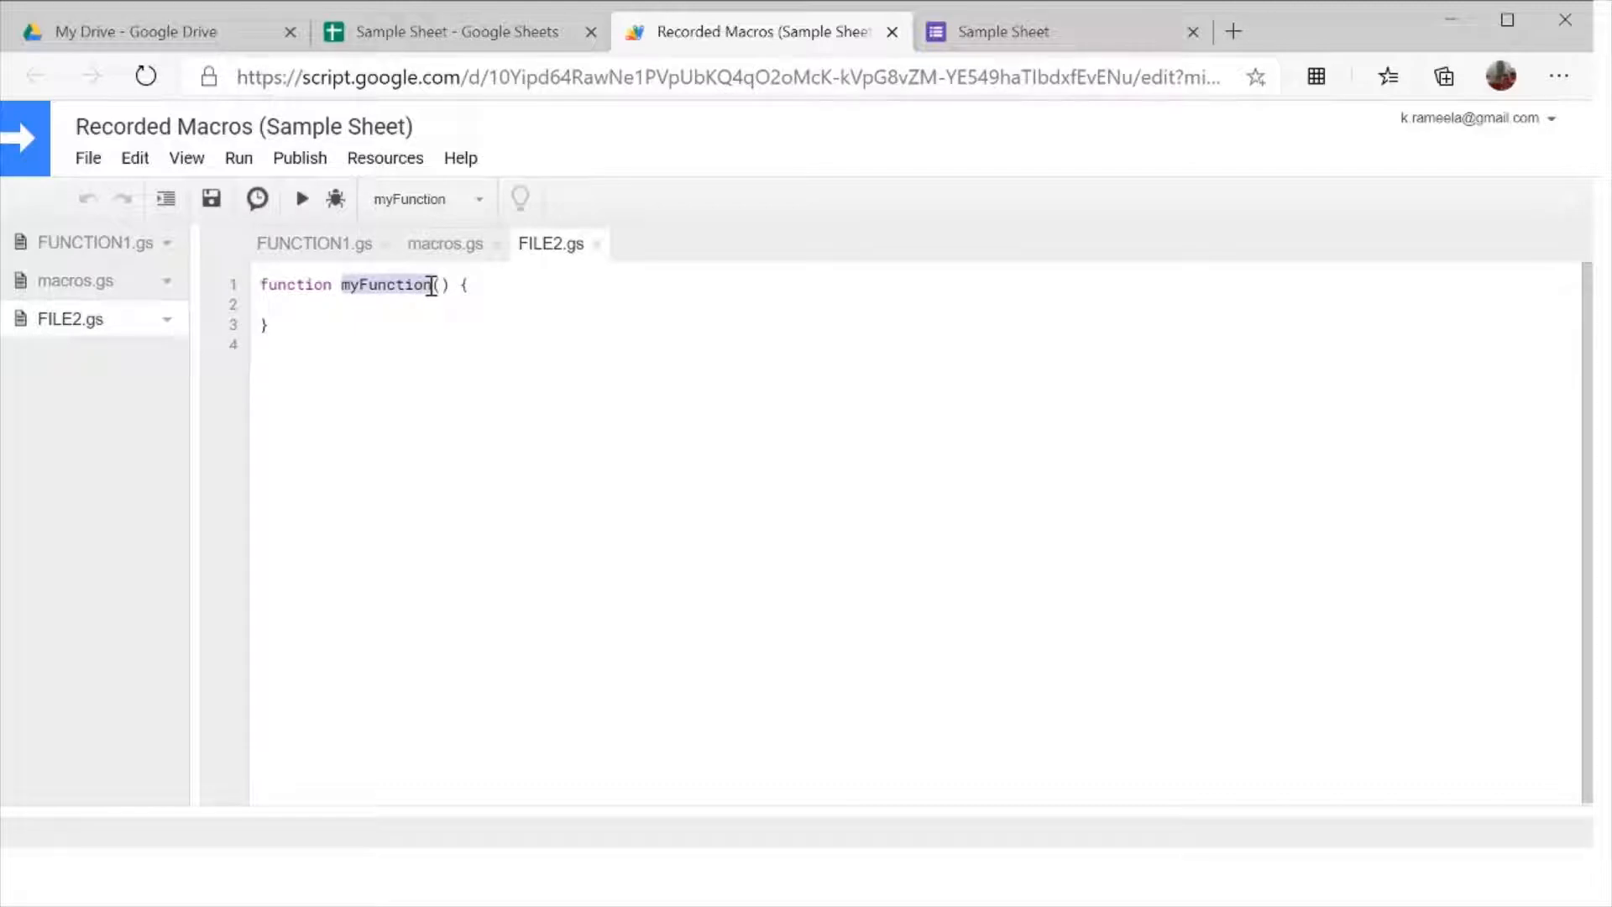
pyautogui.write('SELECT')
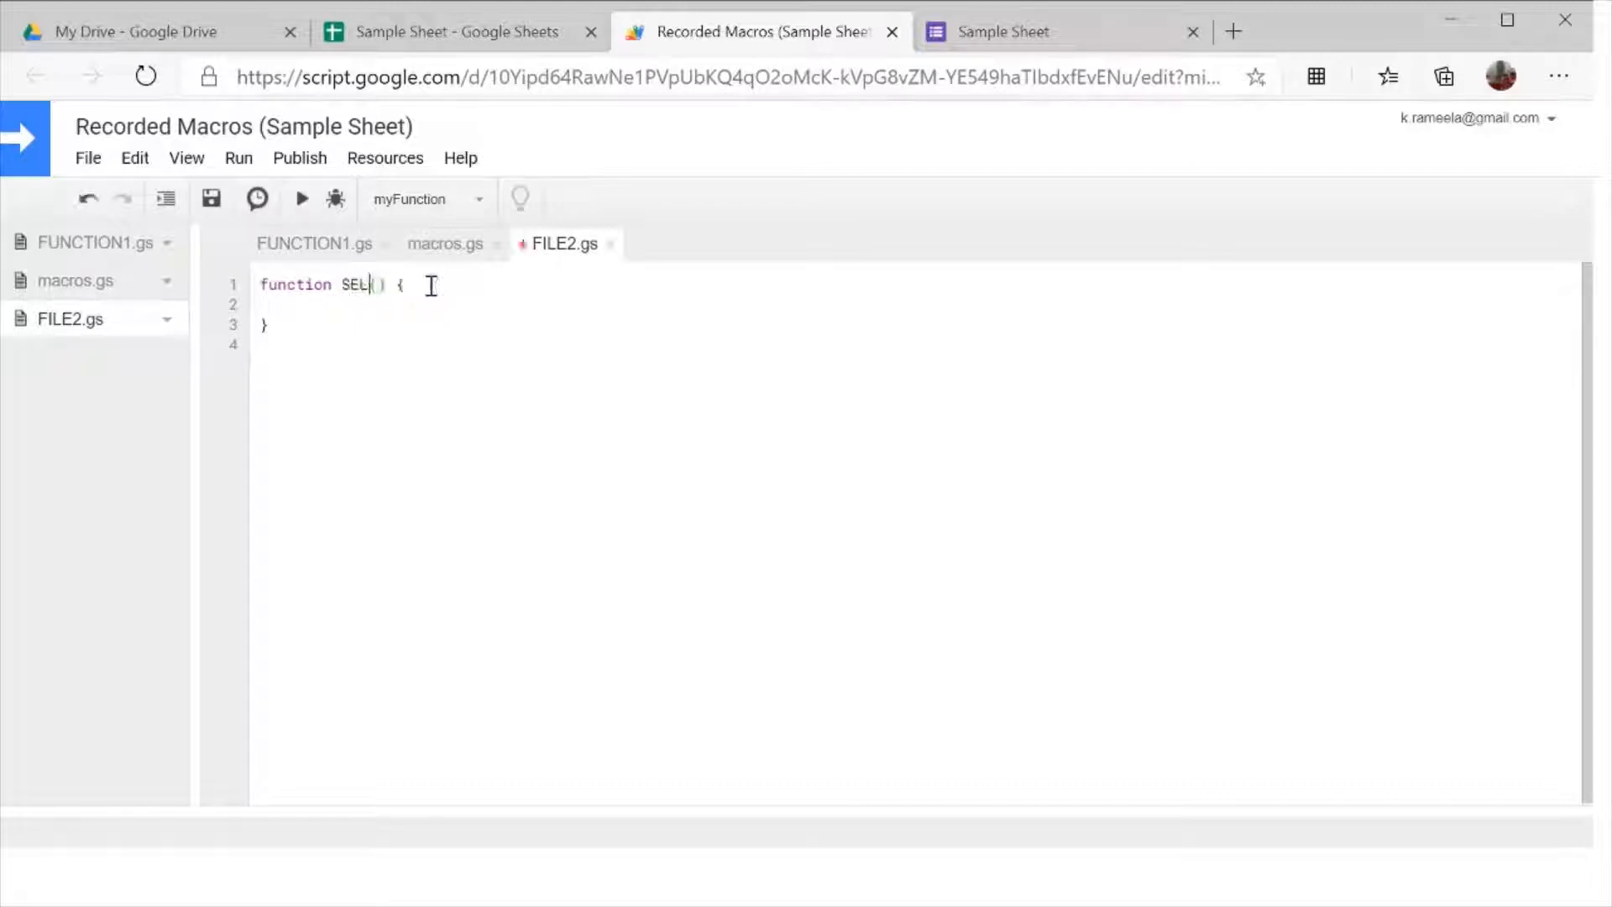
pyautogui.write('1')
pyautogui.press('BackSpace')
pyautogui.press('BackSpace')
pyautogui.press('BackSpace')
pyautogui.press('BackSpace')
pyautogui.press('BackSpace')
pyautogui.press('BackSpace')
pyautogui.press('BackSpace')
pyautogui.write('FILE1')
pyautogui.click(451, 294)
pyautogui.press('Return')
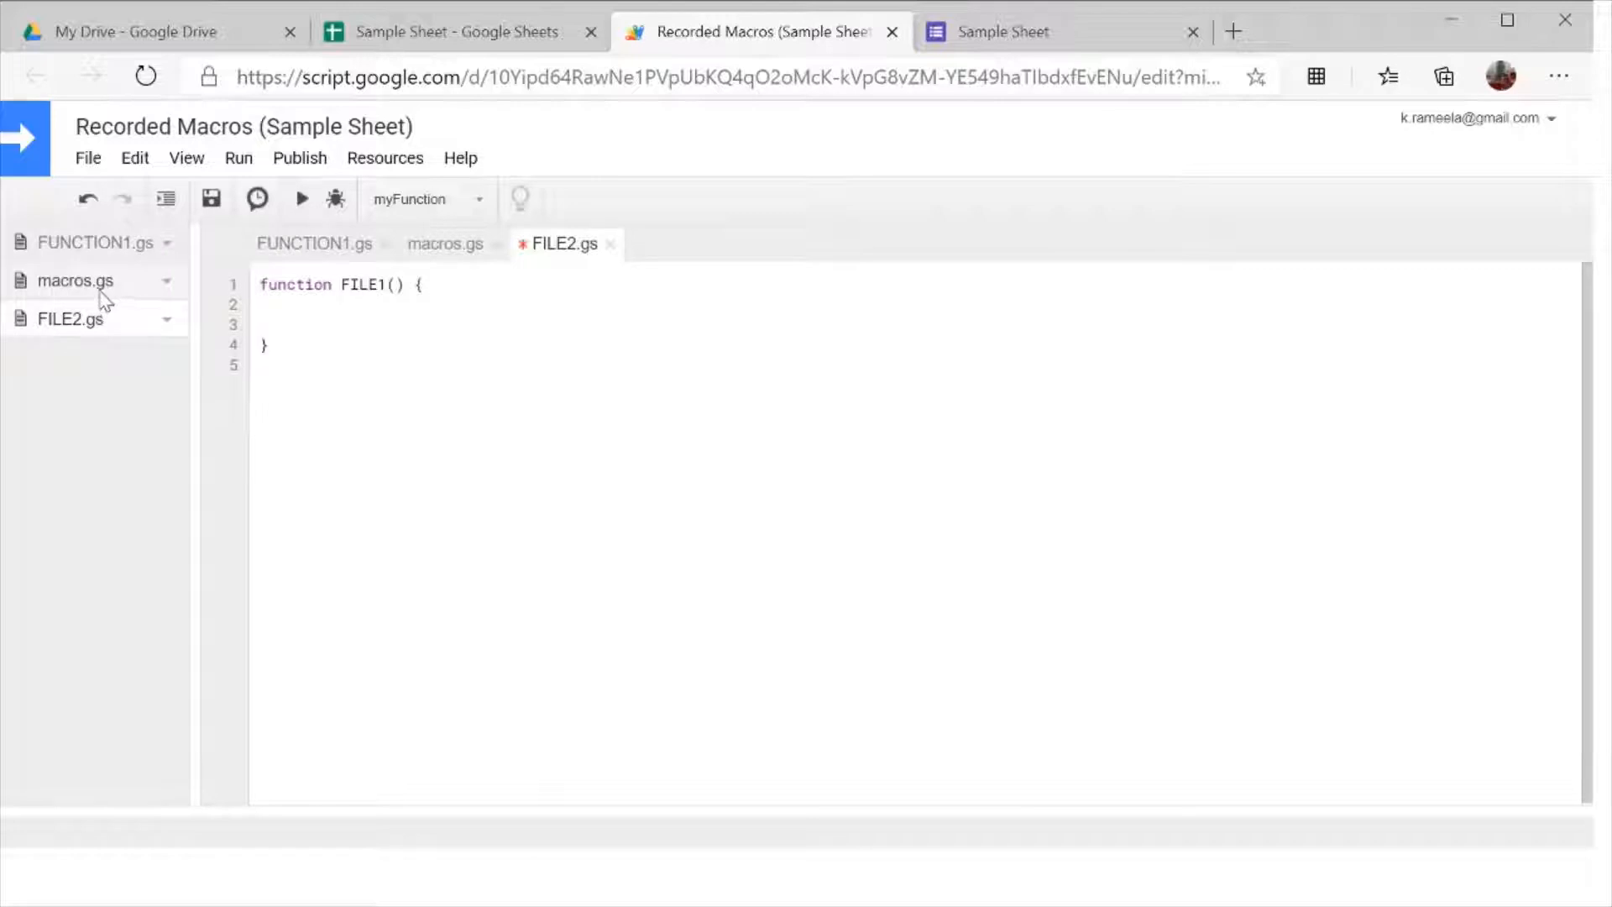
pyautogui.click(220, 199)
# Switch to the Sample Sheet spreadsheet and import the FILE1 function as a macro
pyautogui.click(440, 34)
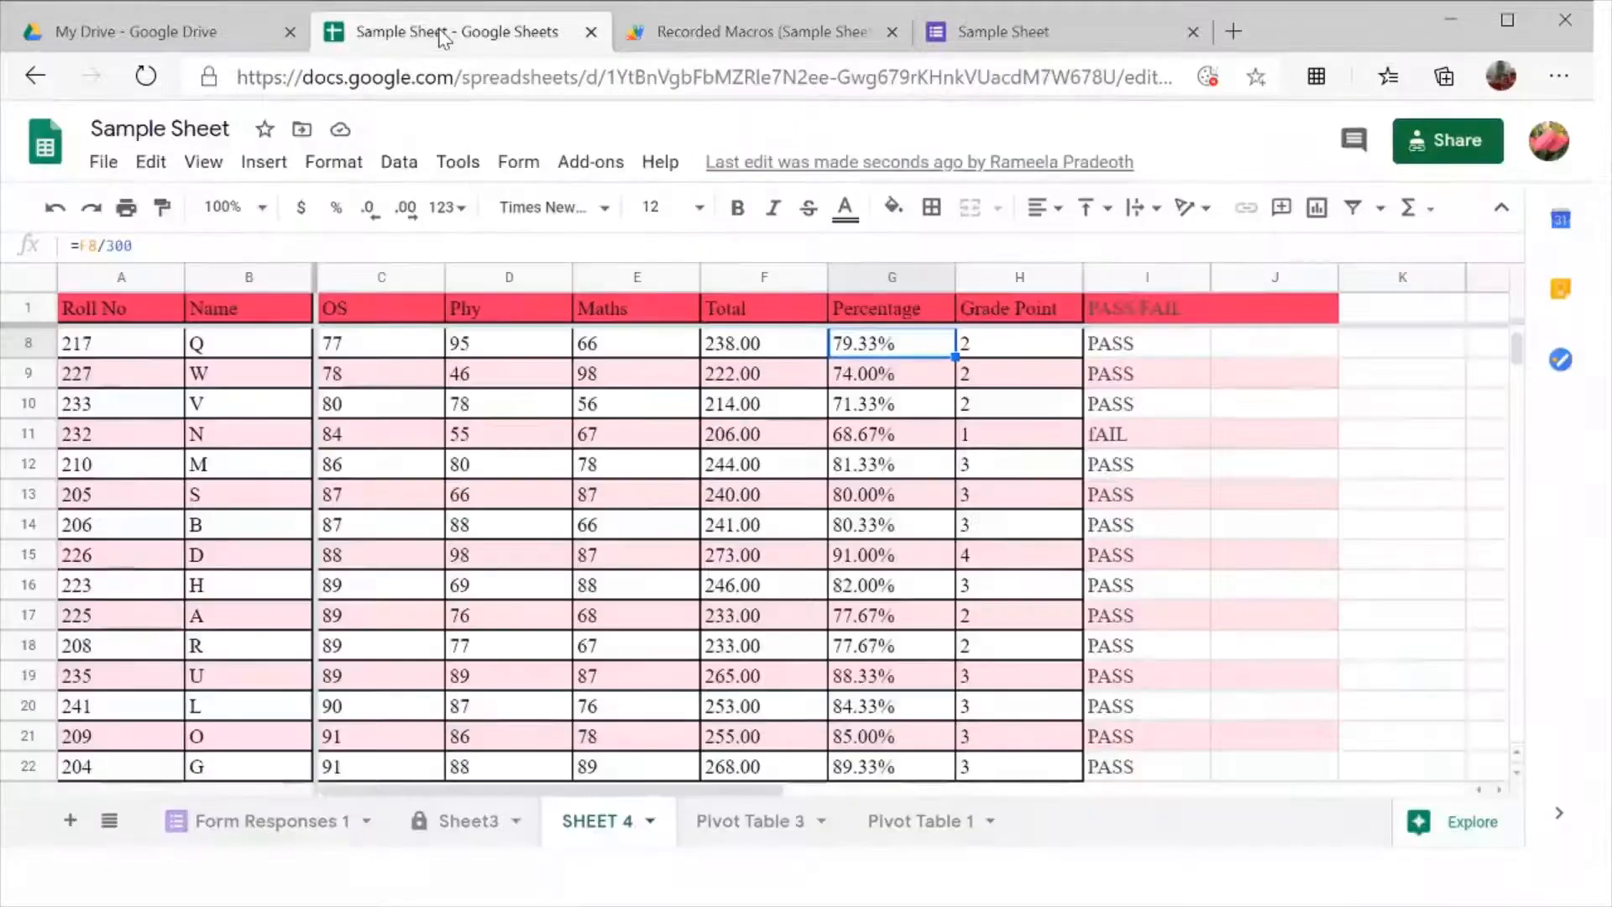
pyautogui.click(454, 164)
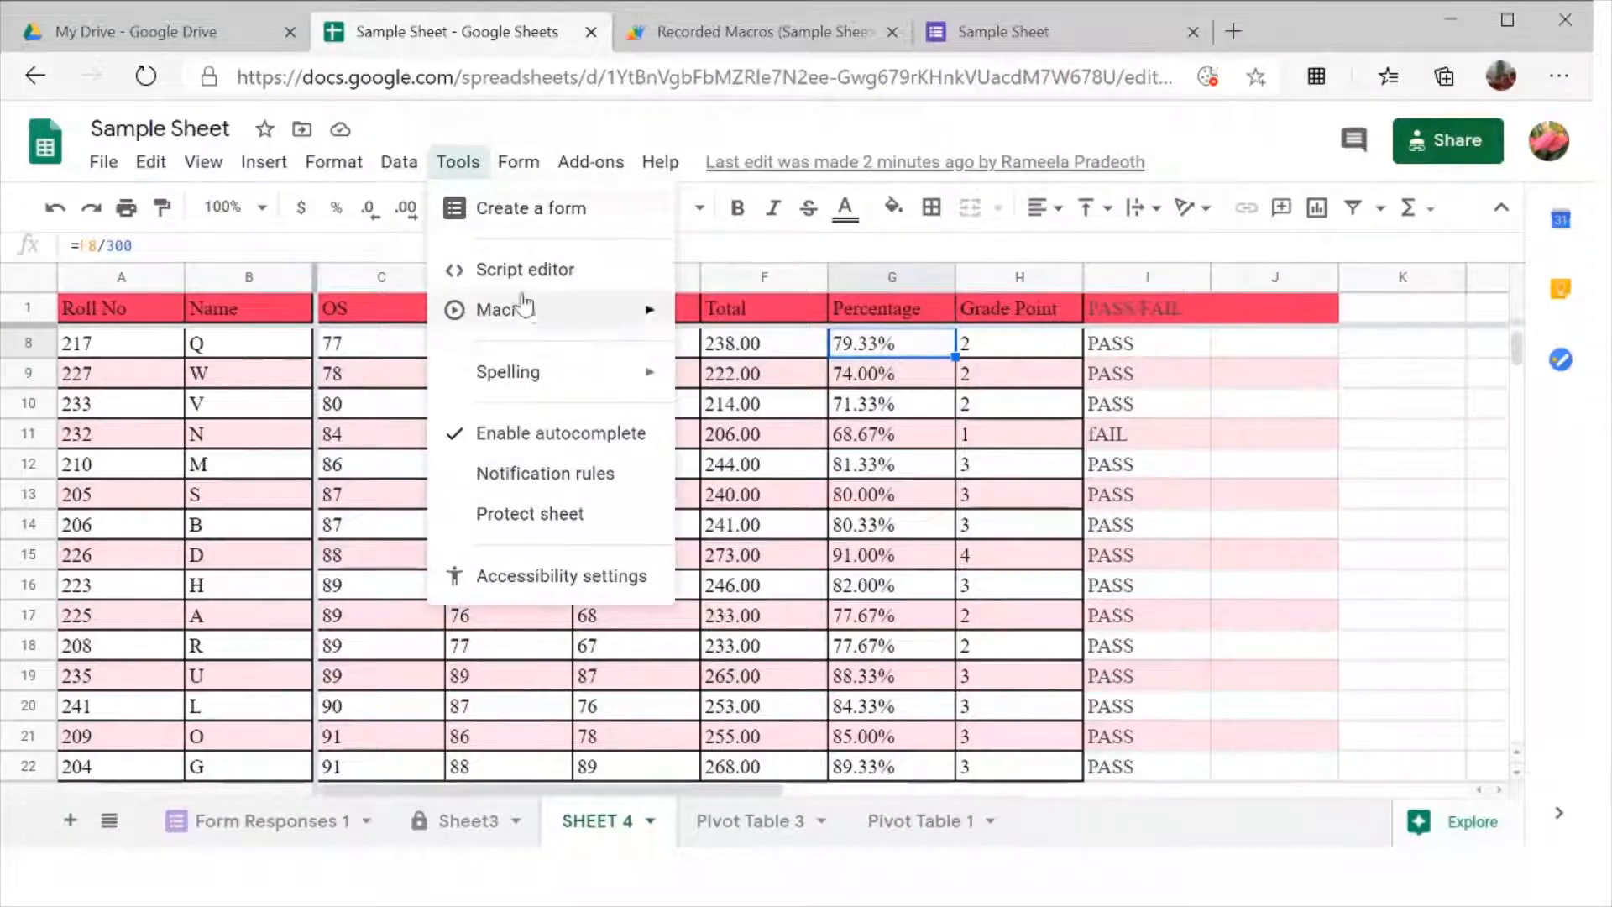
pyautogui.moveTo(524, 309)
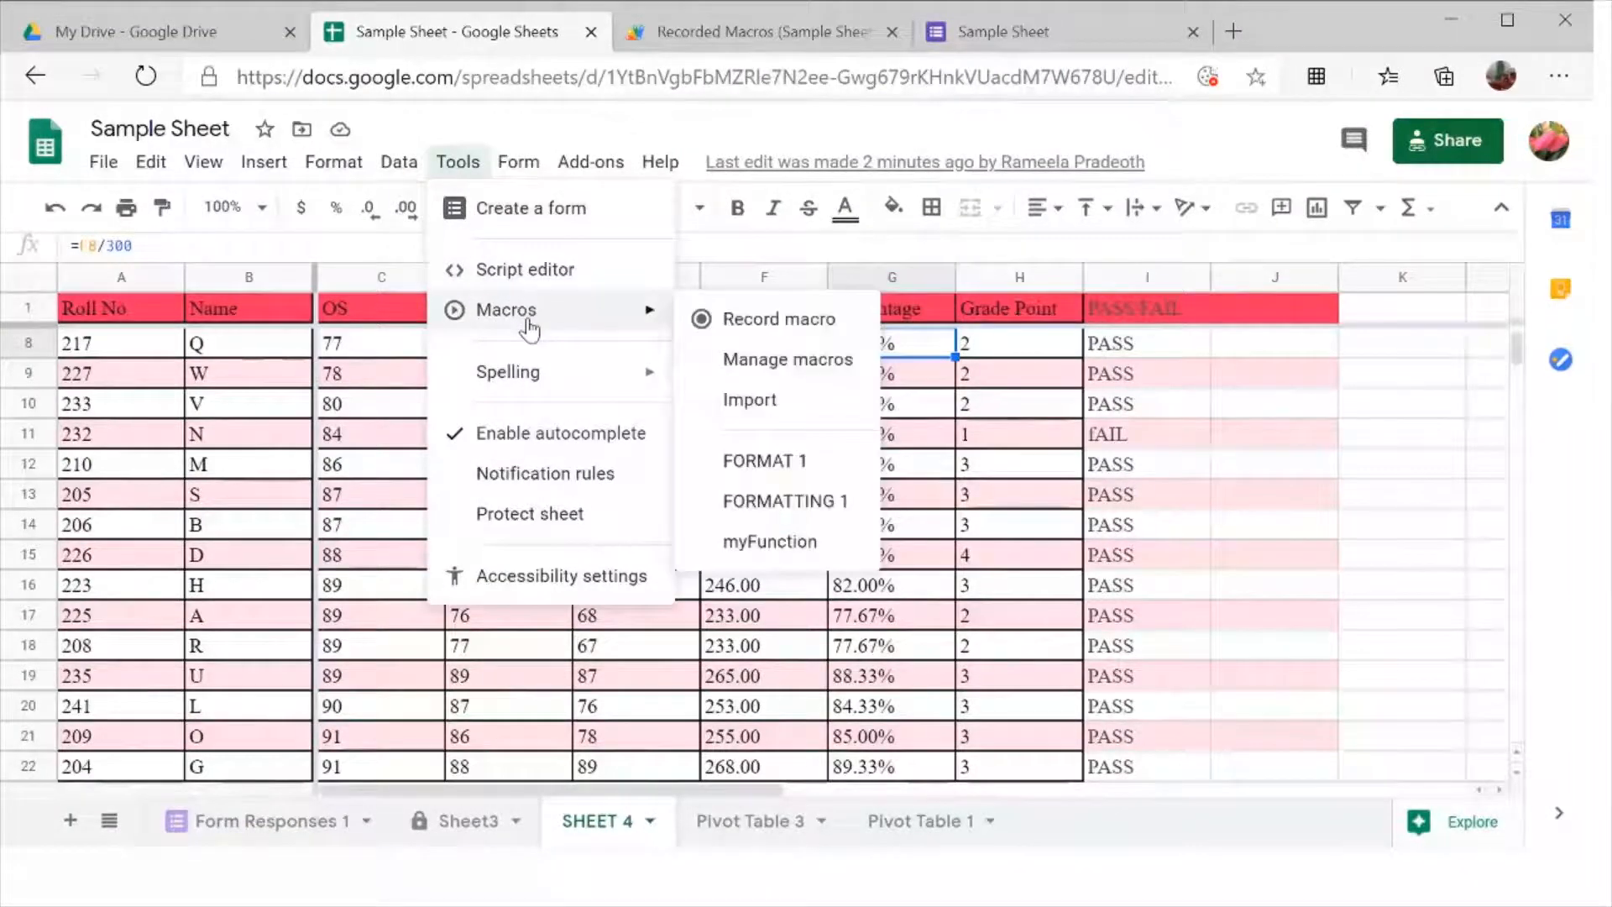
pyautogui.click(720, 402)
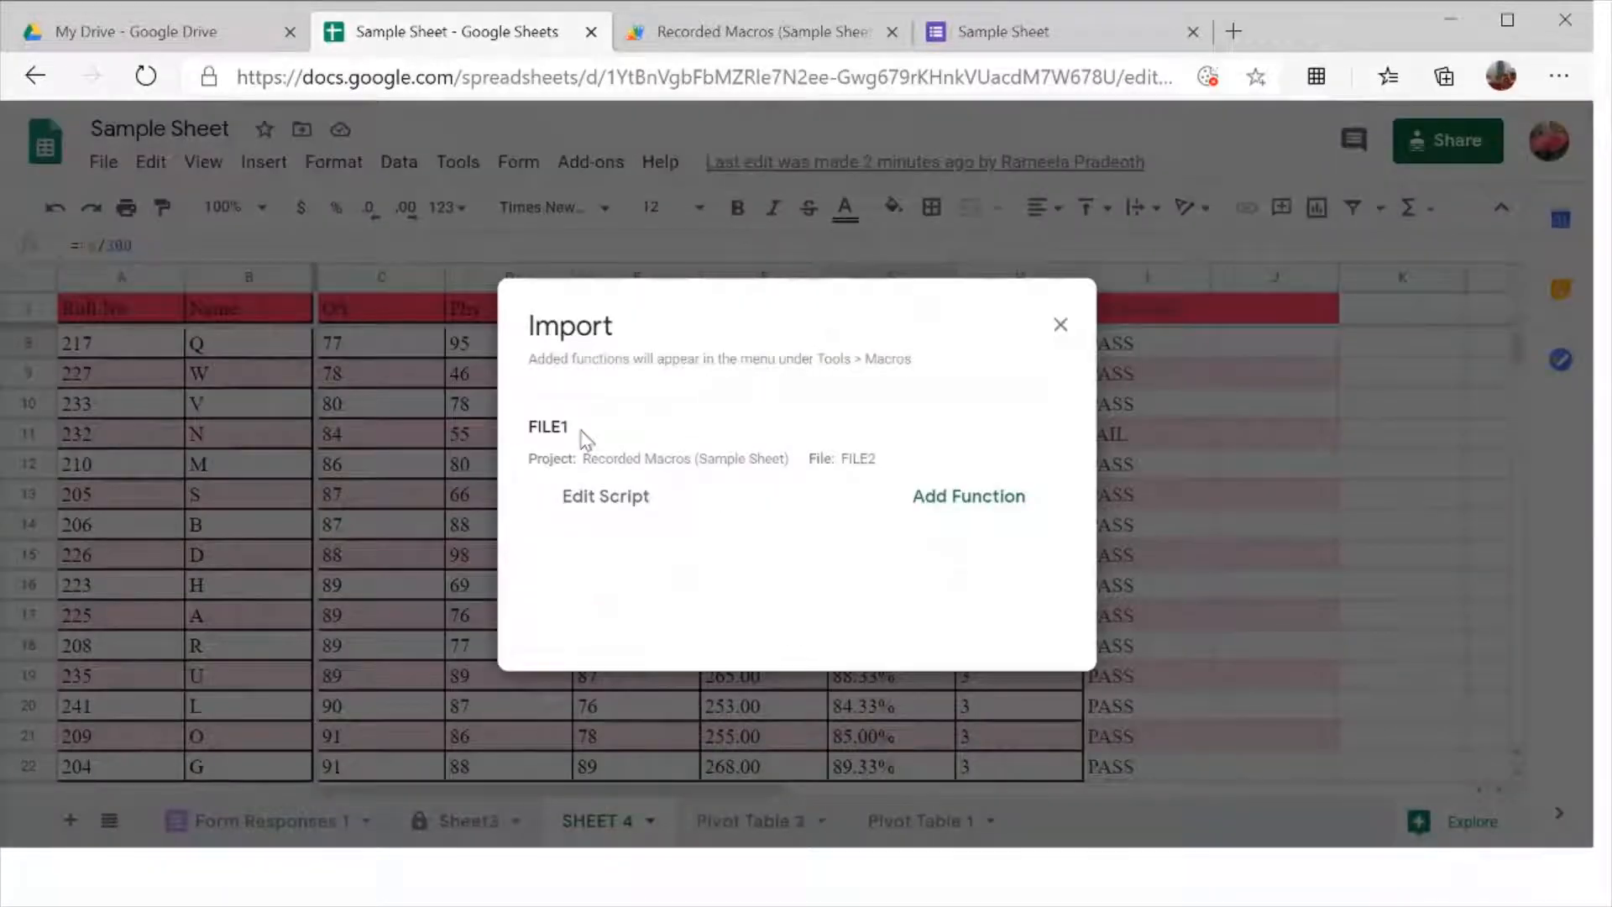
pyautogui.click(972, 509)
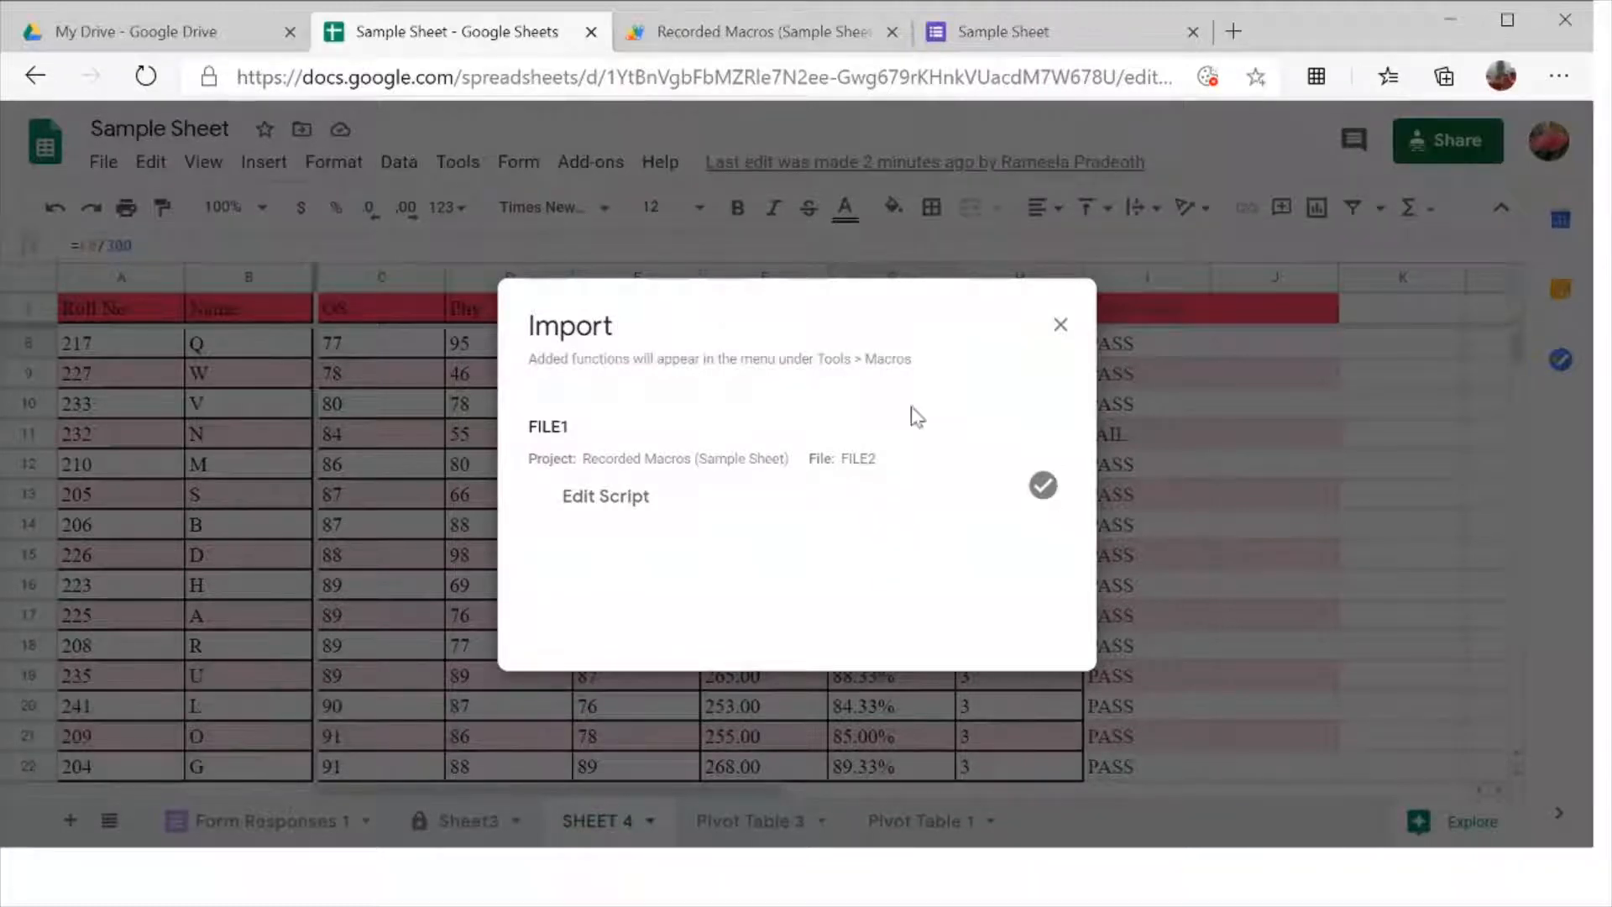
pyautogui.click(1057, 319)
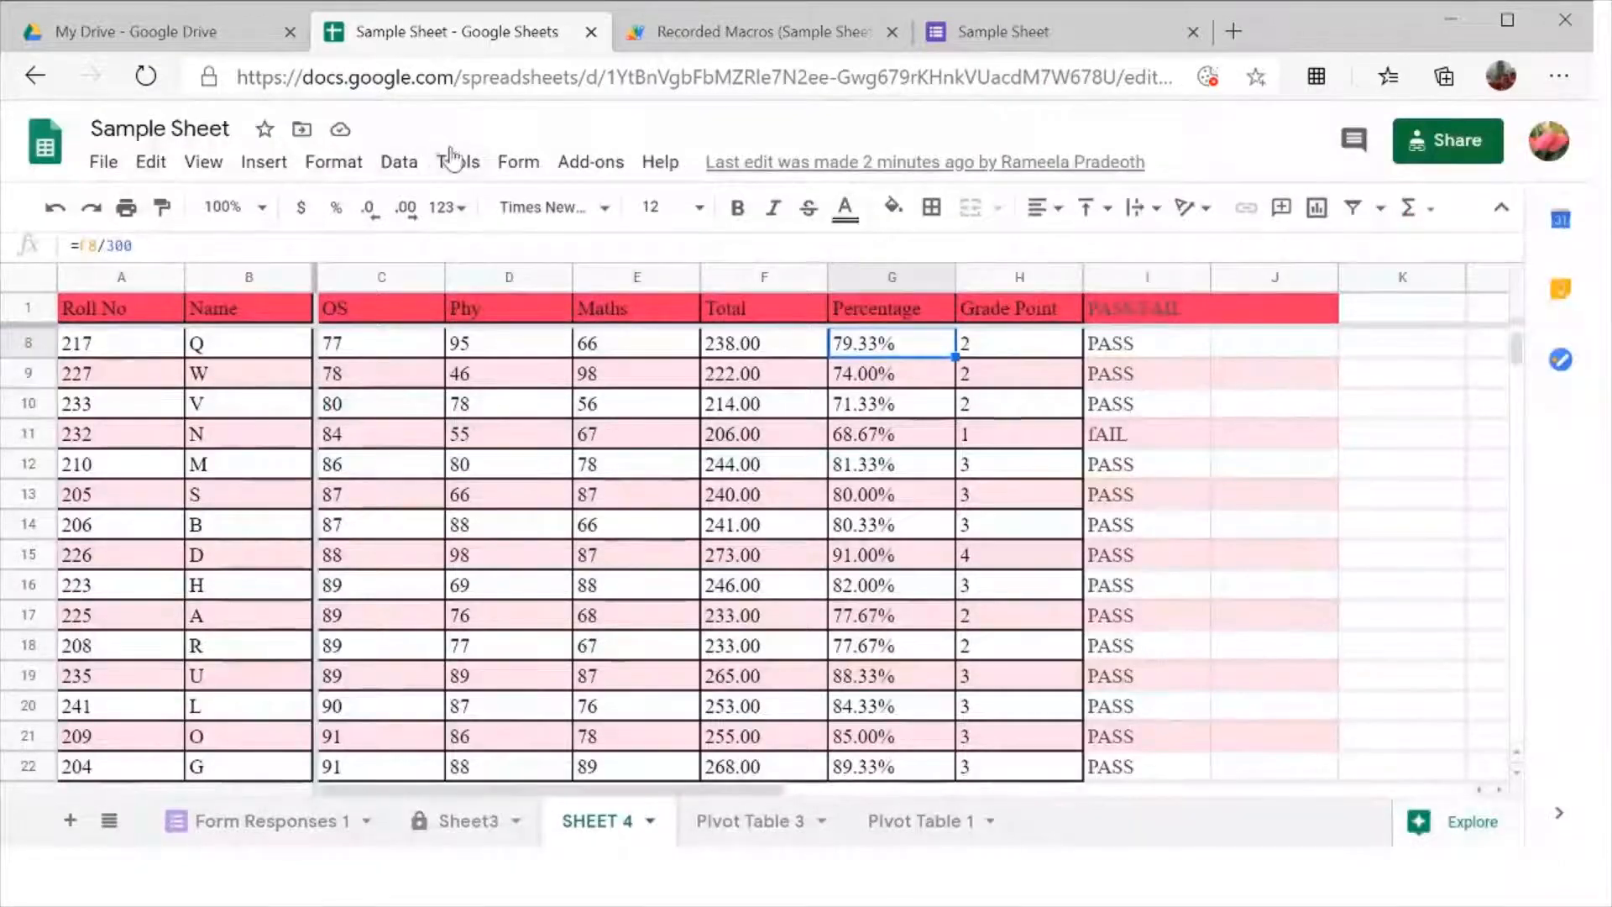
# Run the imported FILE1 macro on SHEET 4
pyautogui.click(394, 162)
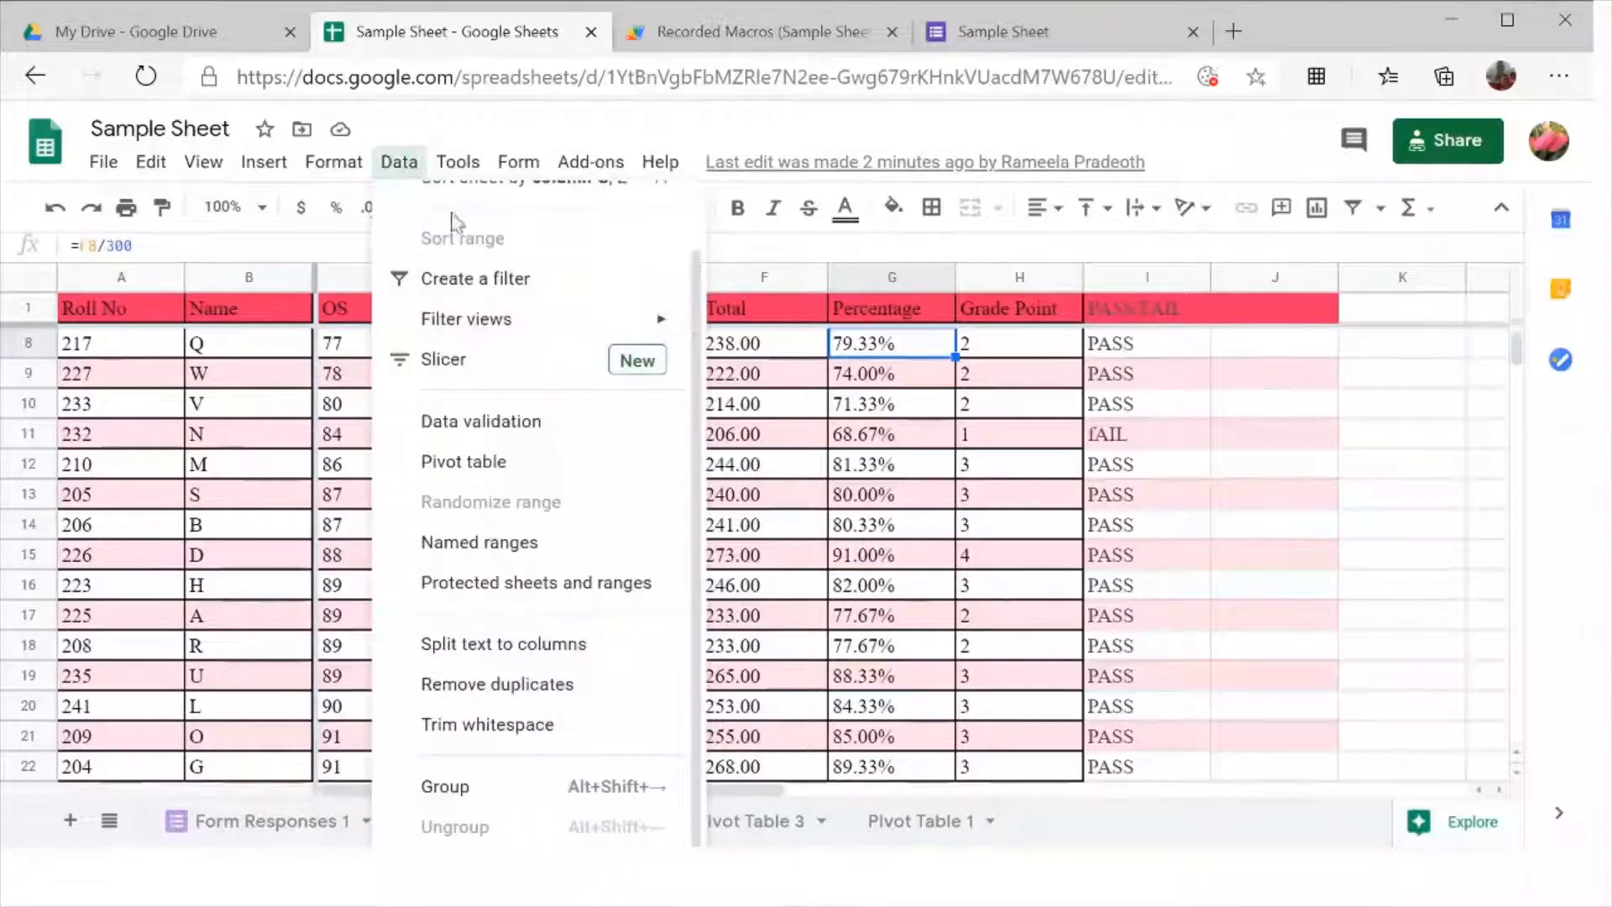
pyautogui.moveTo(451, 159)
pyautogui.moveTo(508, 311)
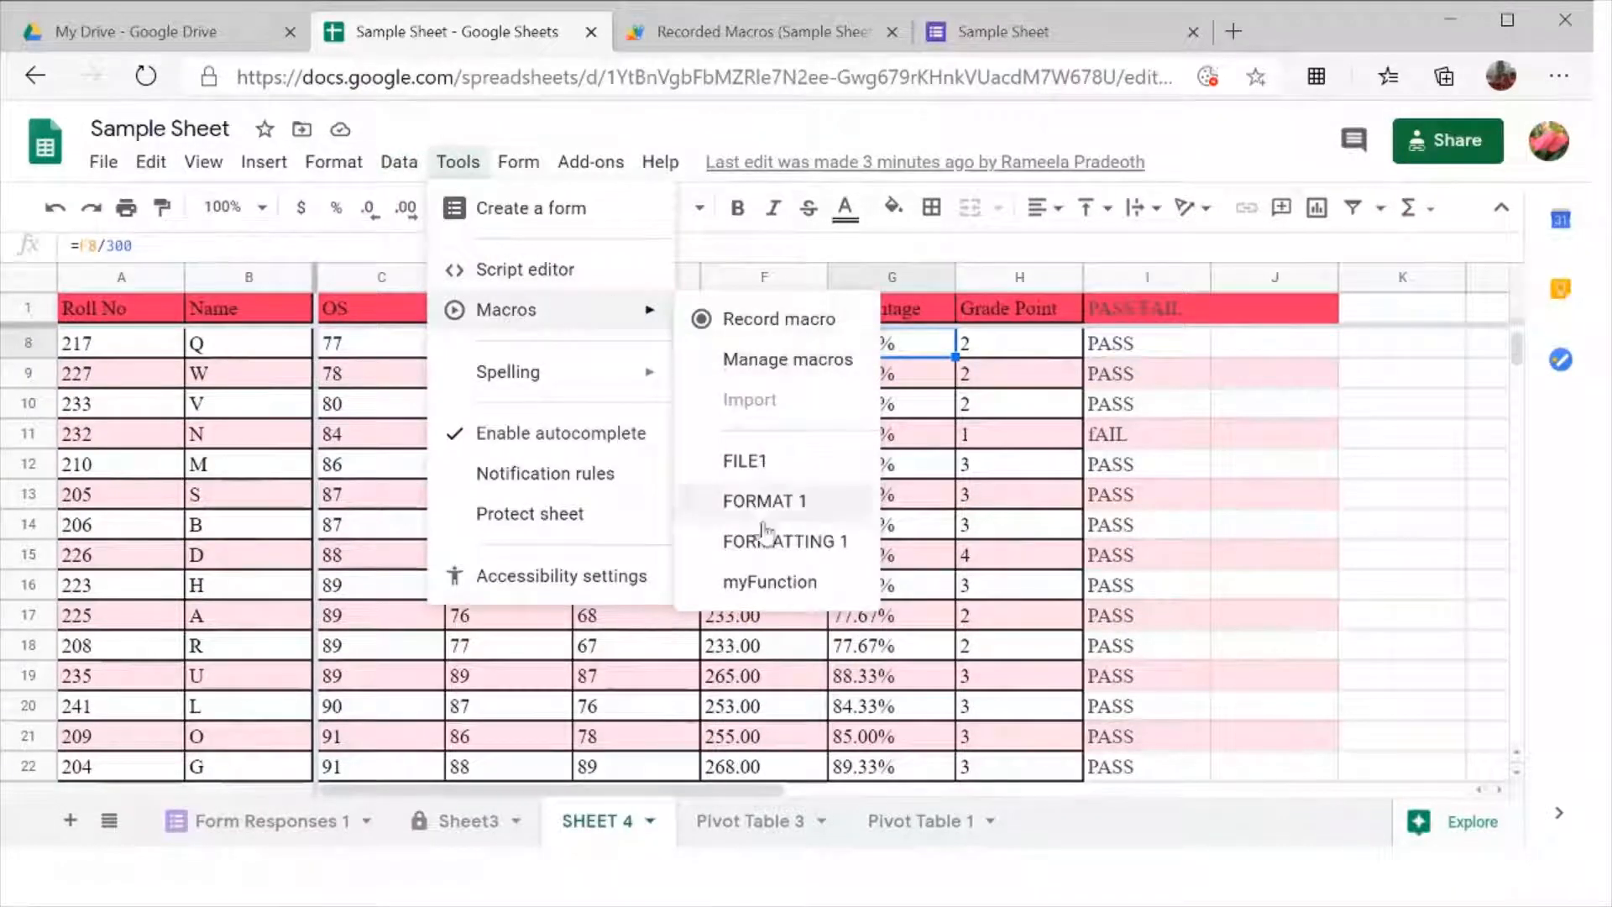
pyautogui.click(752, 468)
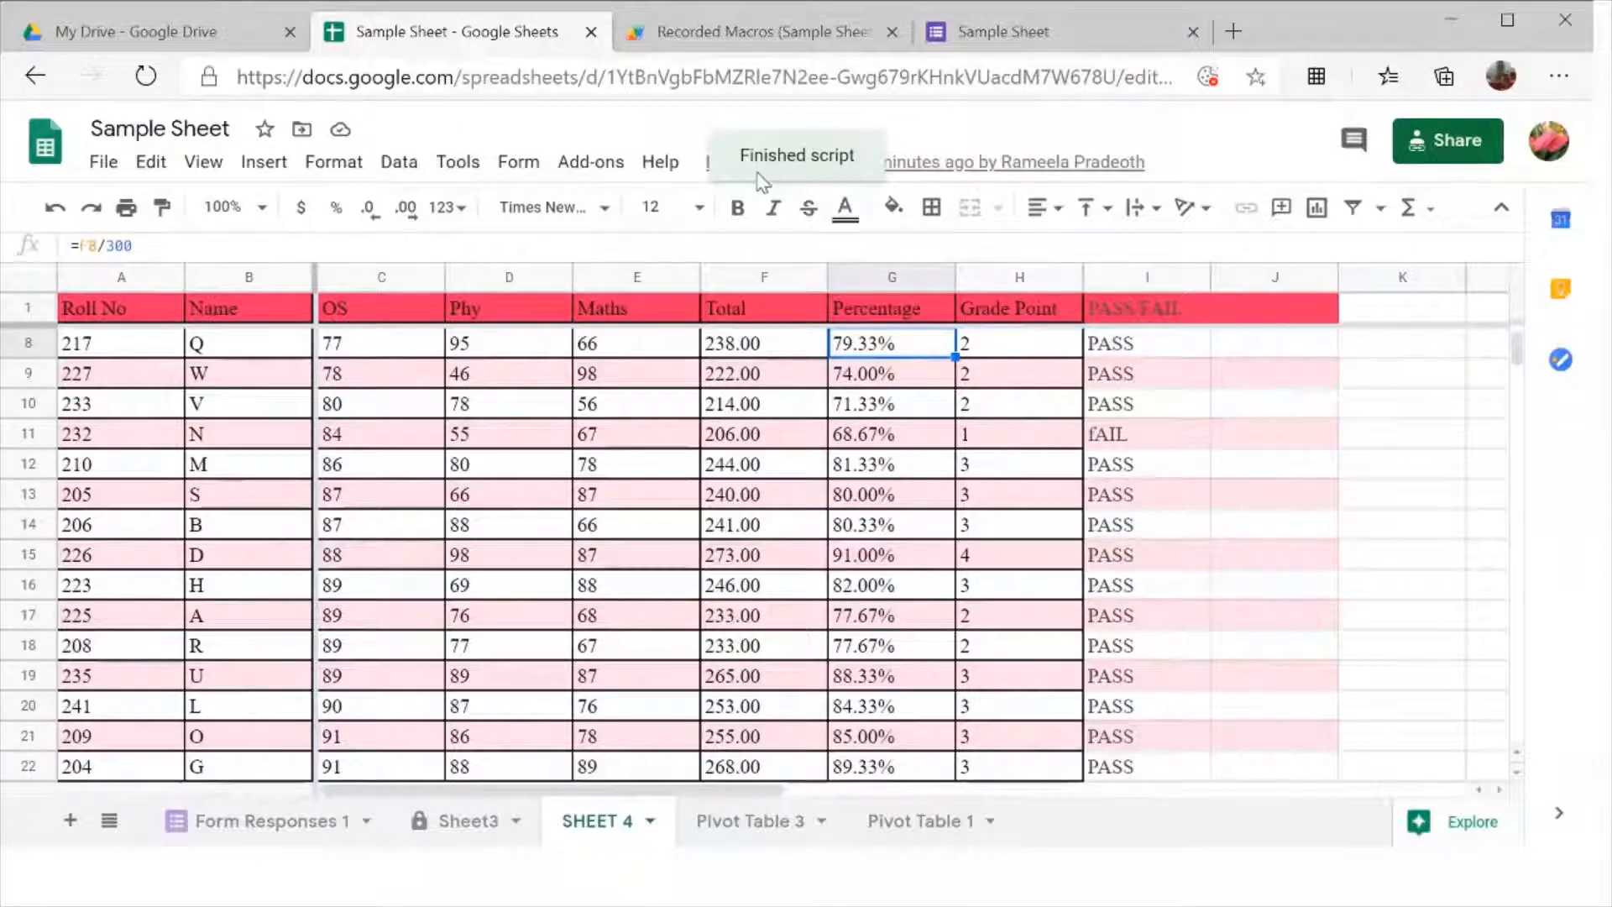
# Open the G Suite Marketplace and browse the add-ons that work with Sheets
pyautogui.click(593, 164)
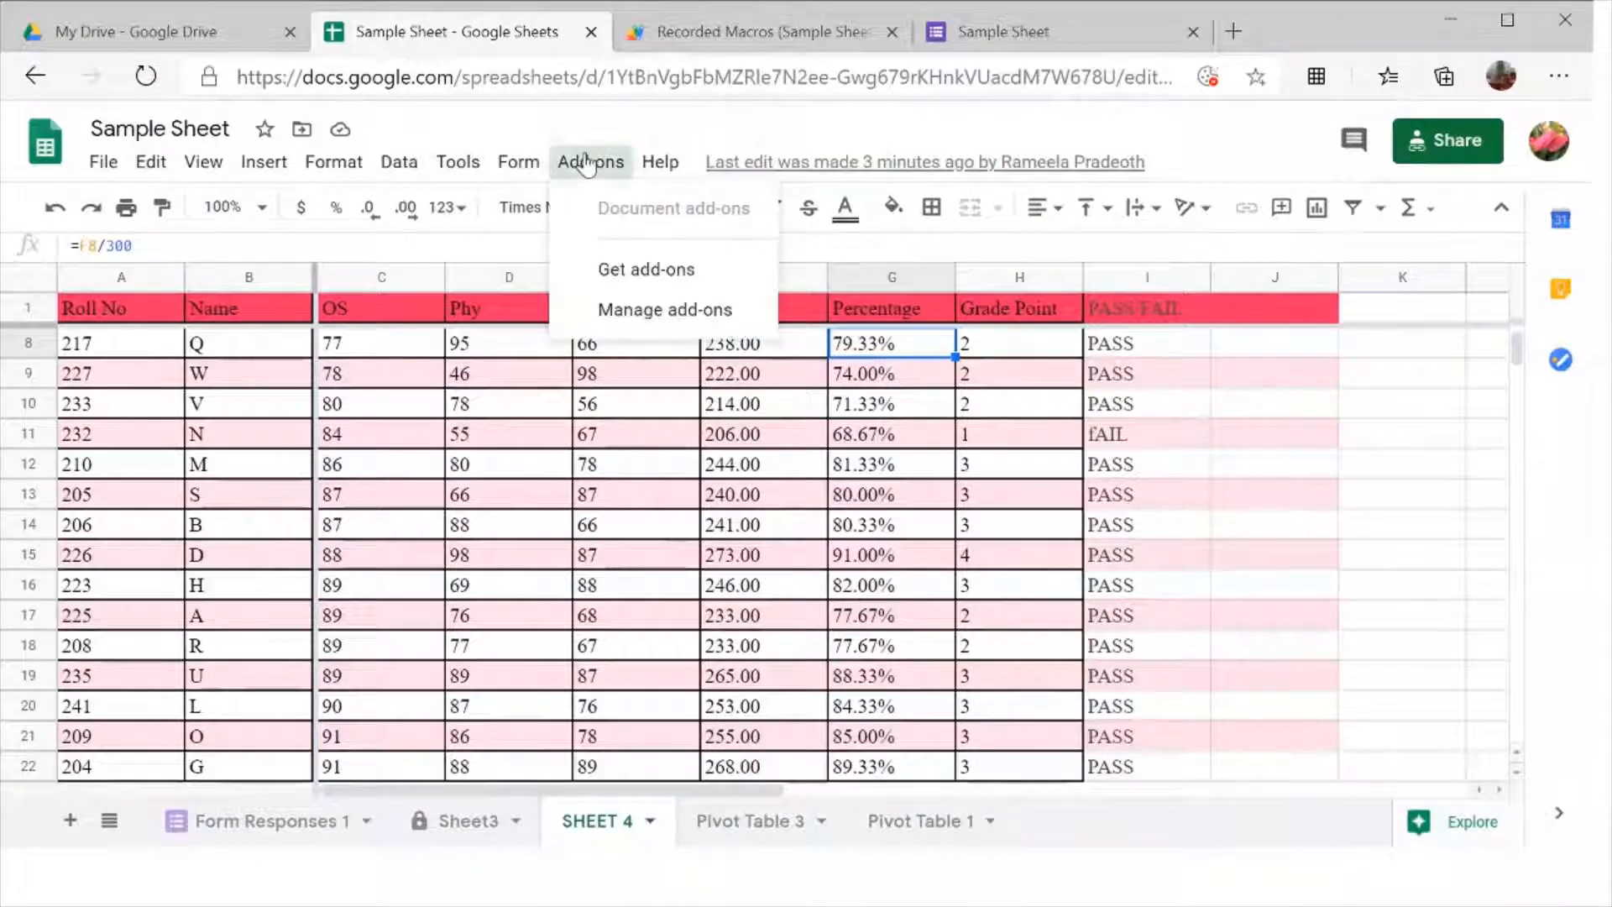
pyautogui.click(645, 271)
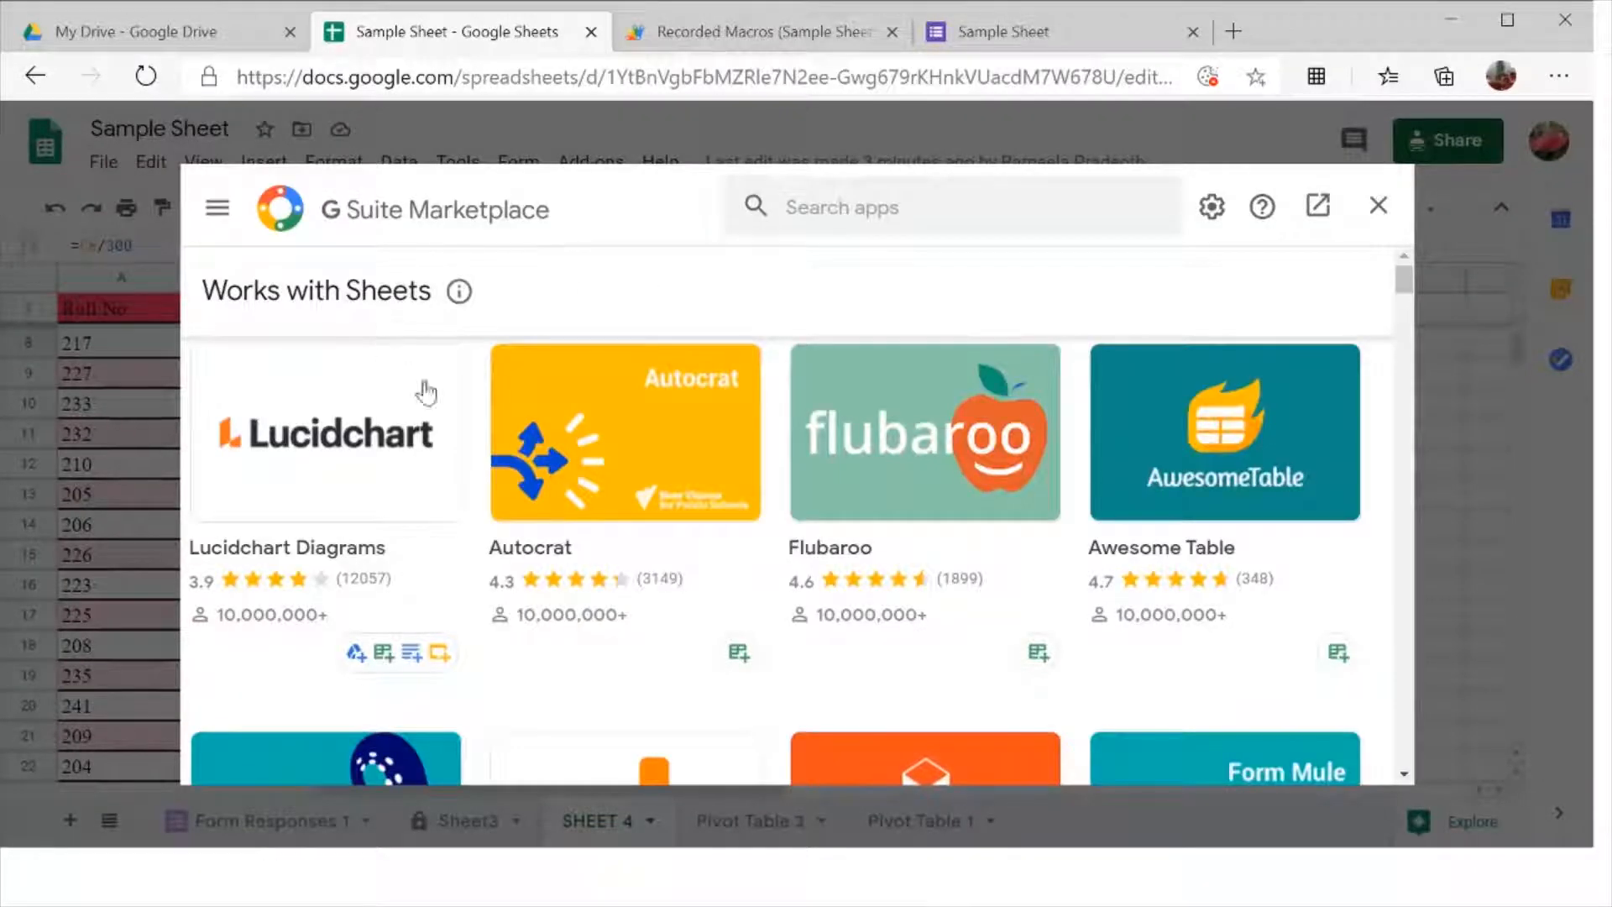
pyautogui.scroll(-3, 574, 546)
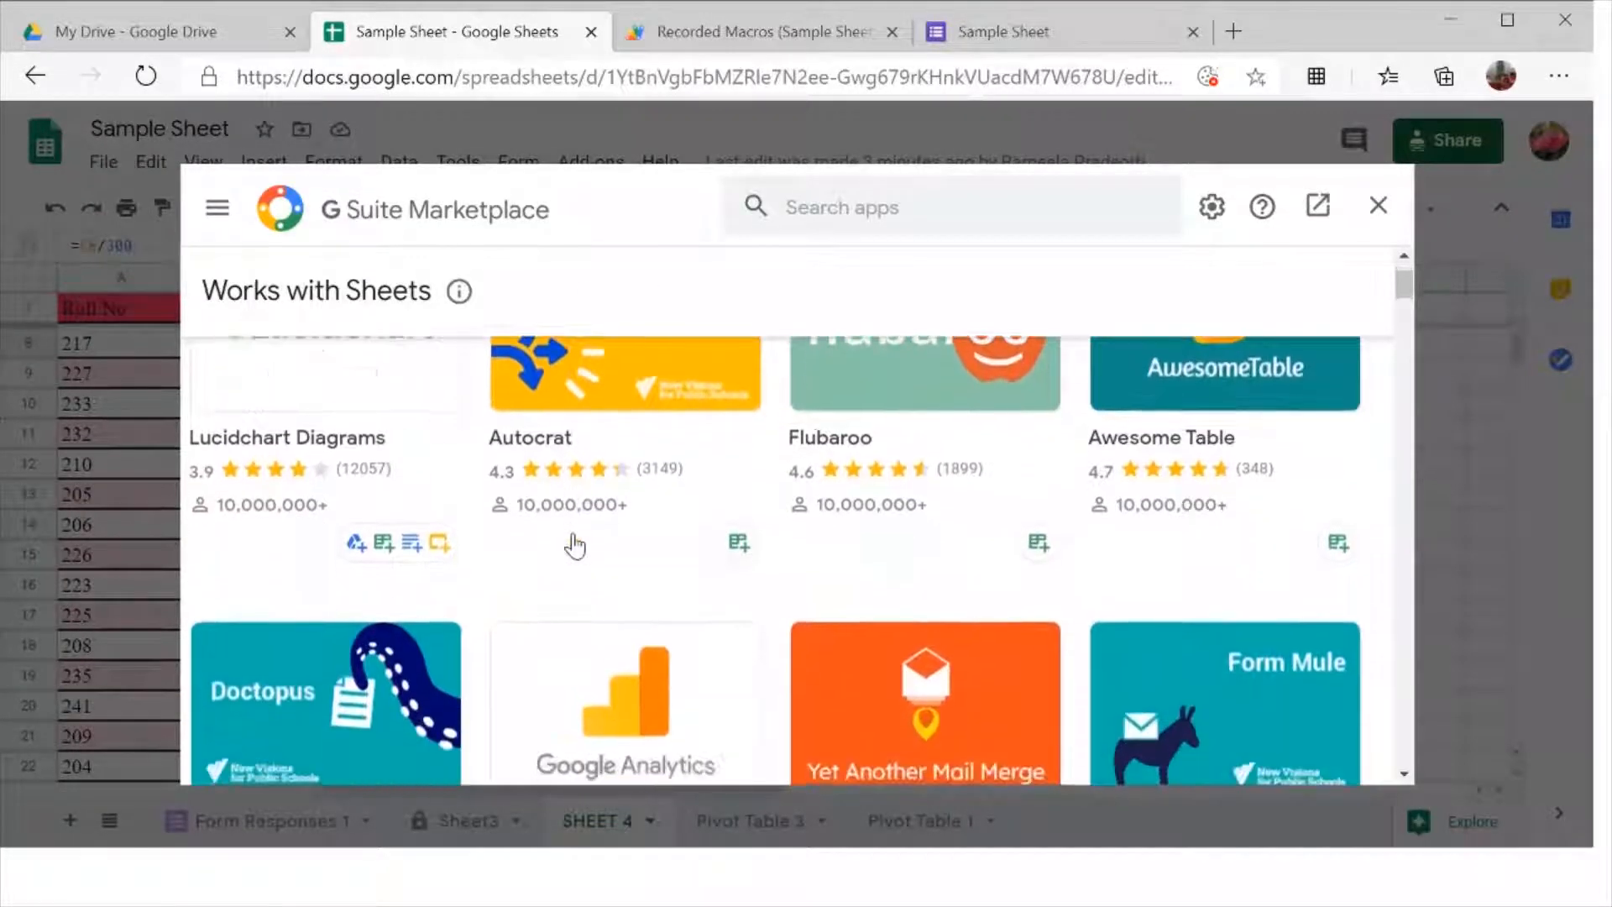
pyautogui.scroll(-1, 574, 546)
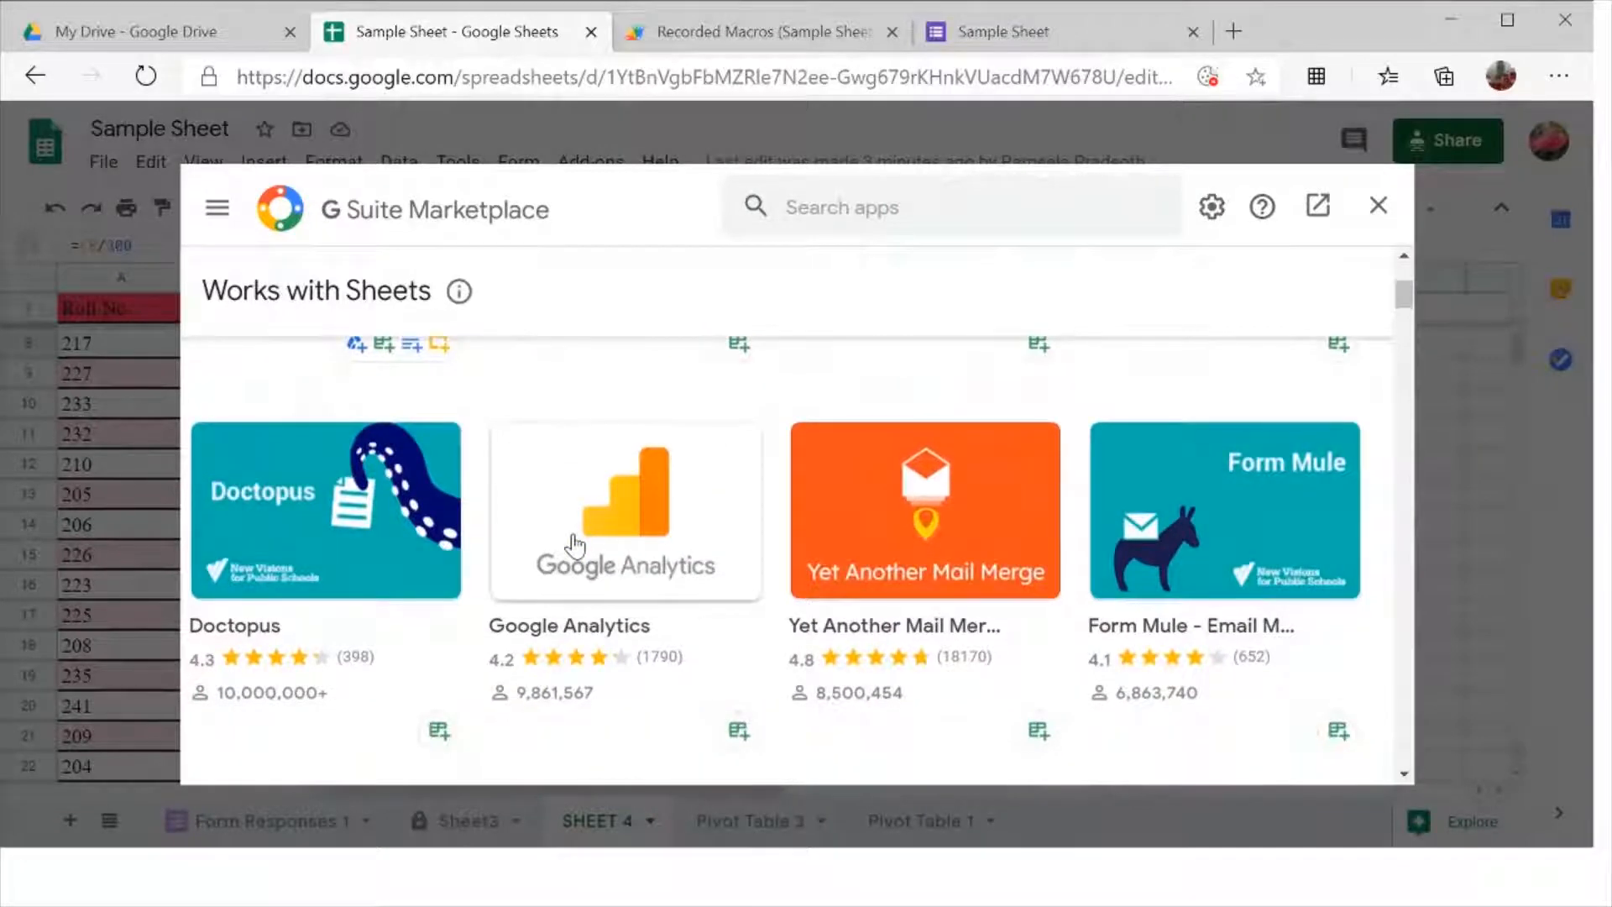
pyautogui.scroll(-1, 574, 546)
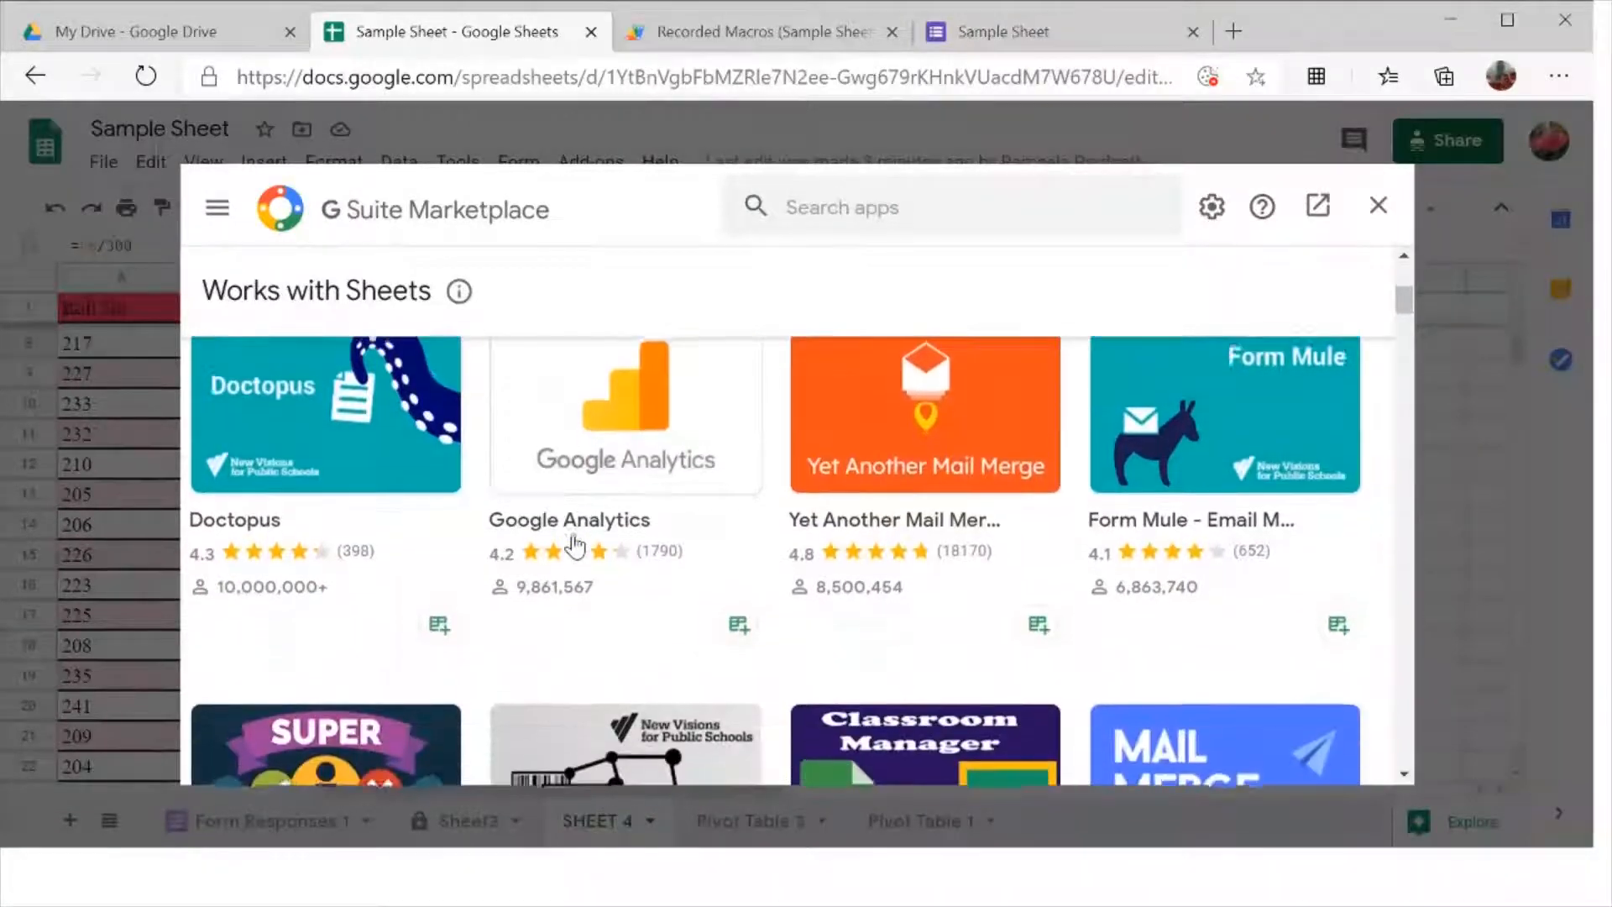
pyautogui.scroll(1, 574, 546)
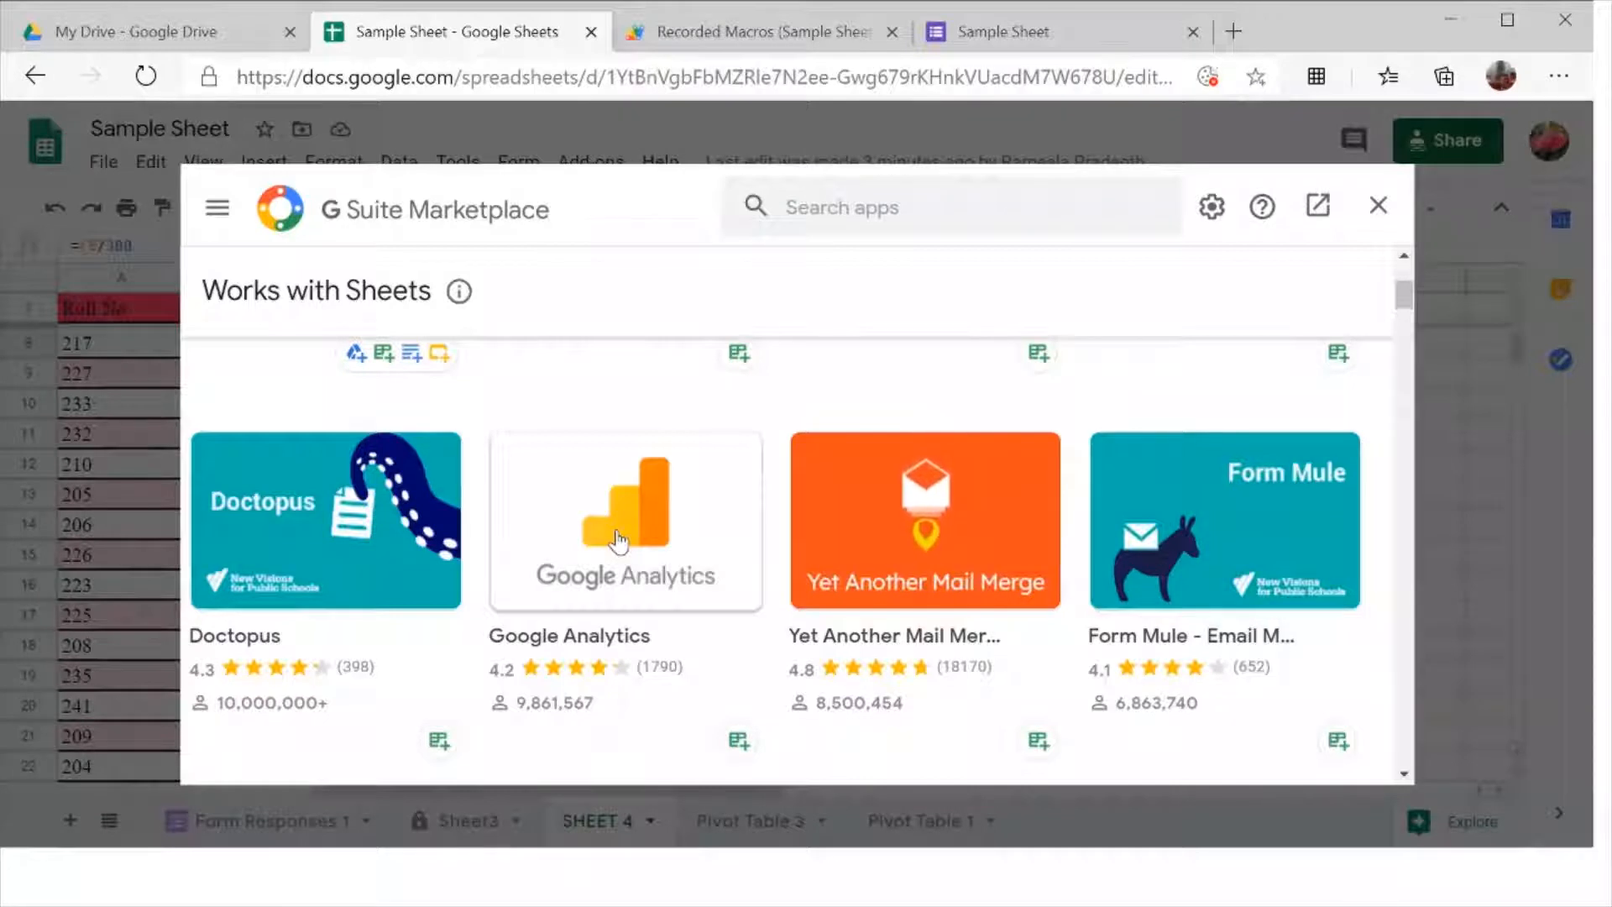
pyautogui.scroll(-1, 619, 542)
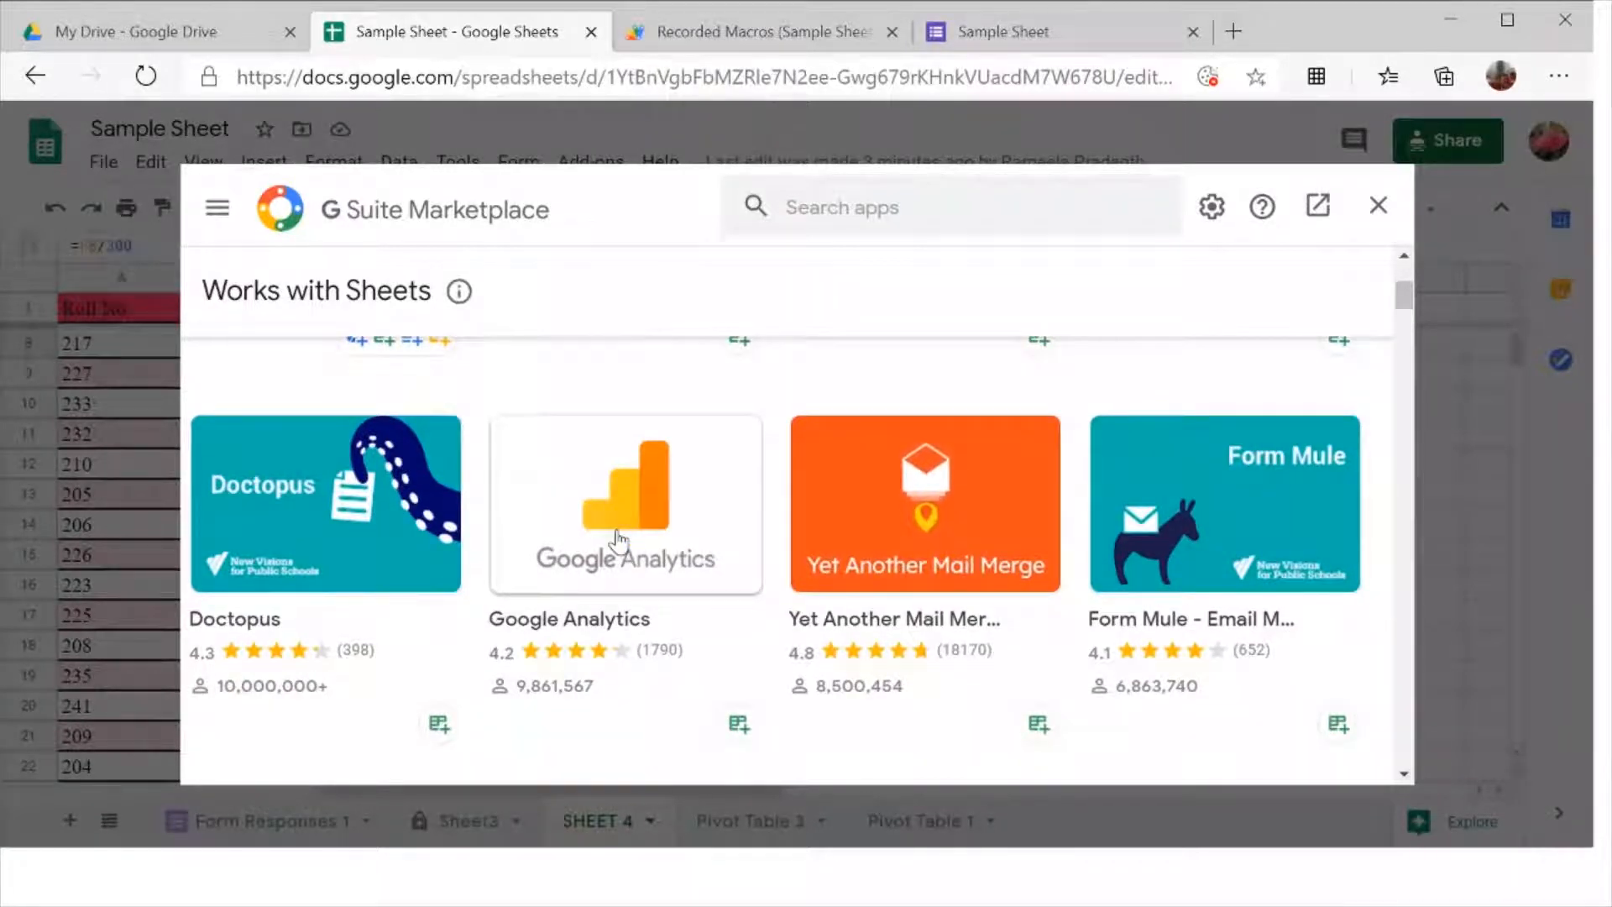
# Examine the Google Analytics add-on's preview, overview and reviews, and close the marketplace without installing it
pyautogui.moveTo(739, 732)
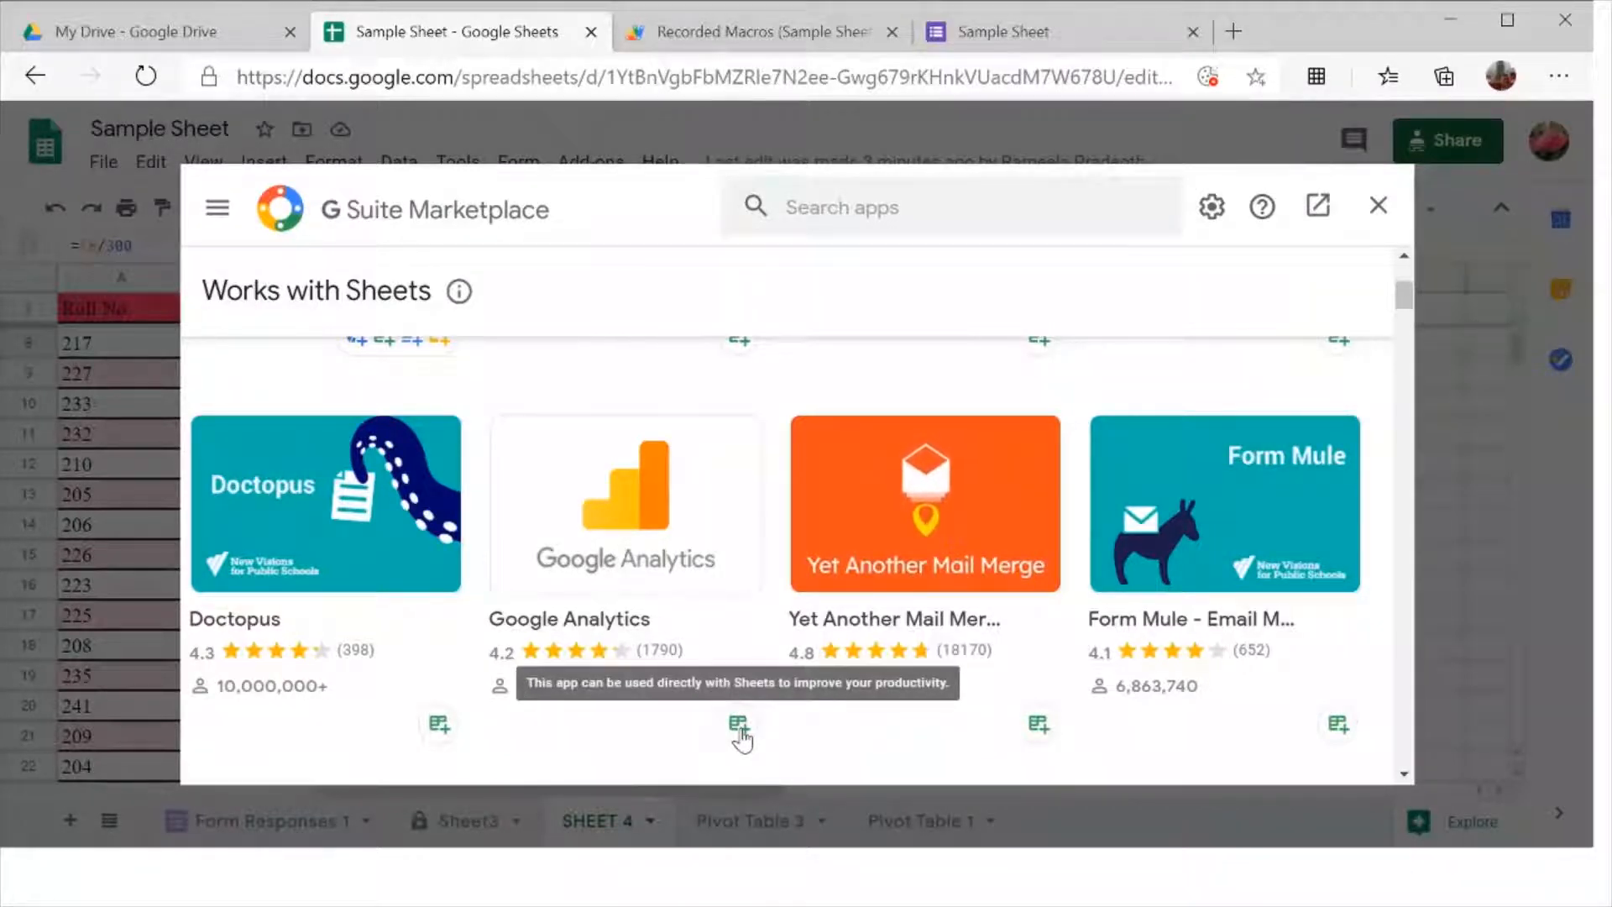
pyautogui.click(740, 734)
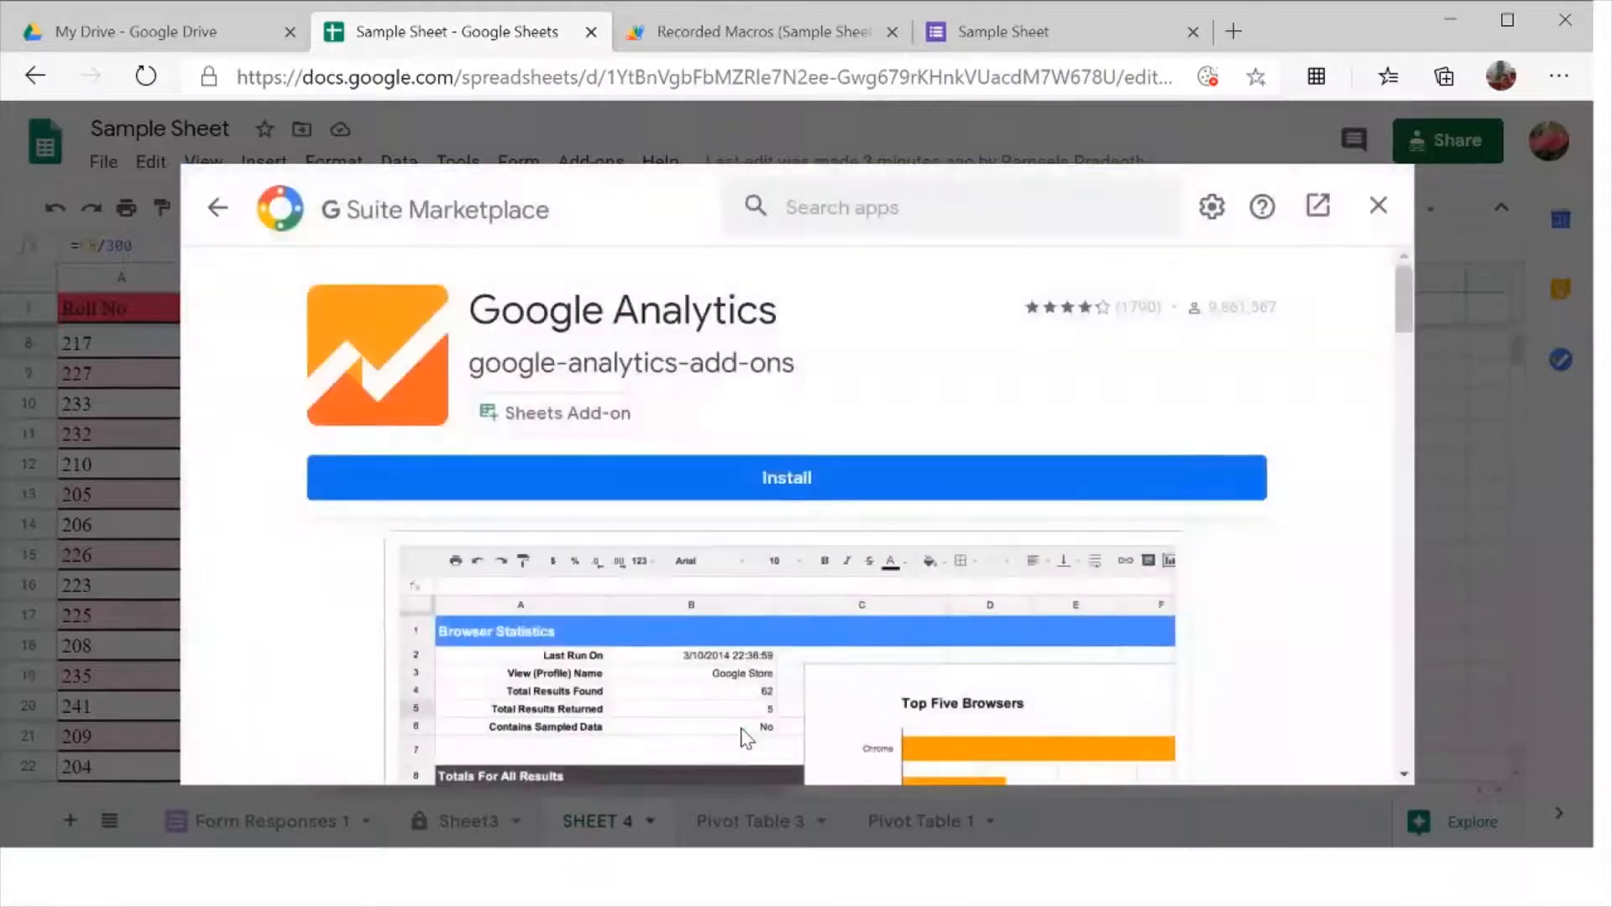
pyautogui.scroll(-4, 741, 737)
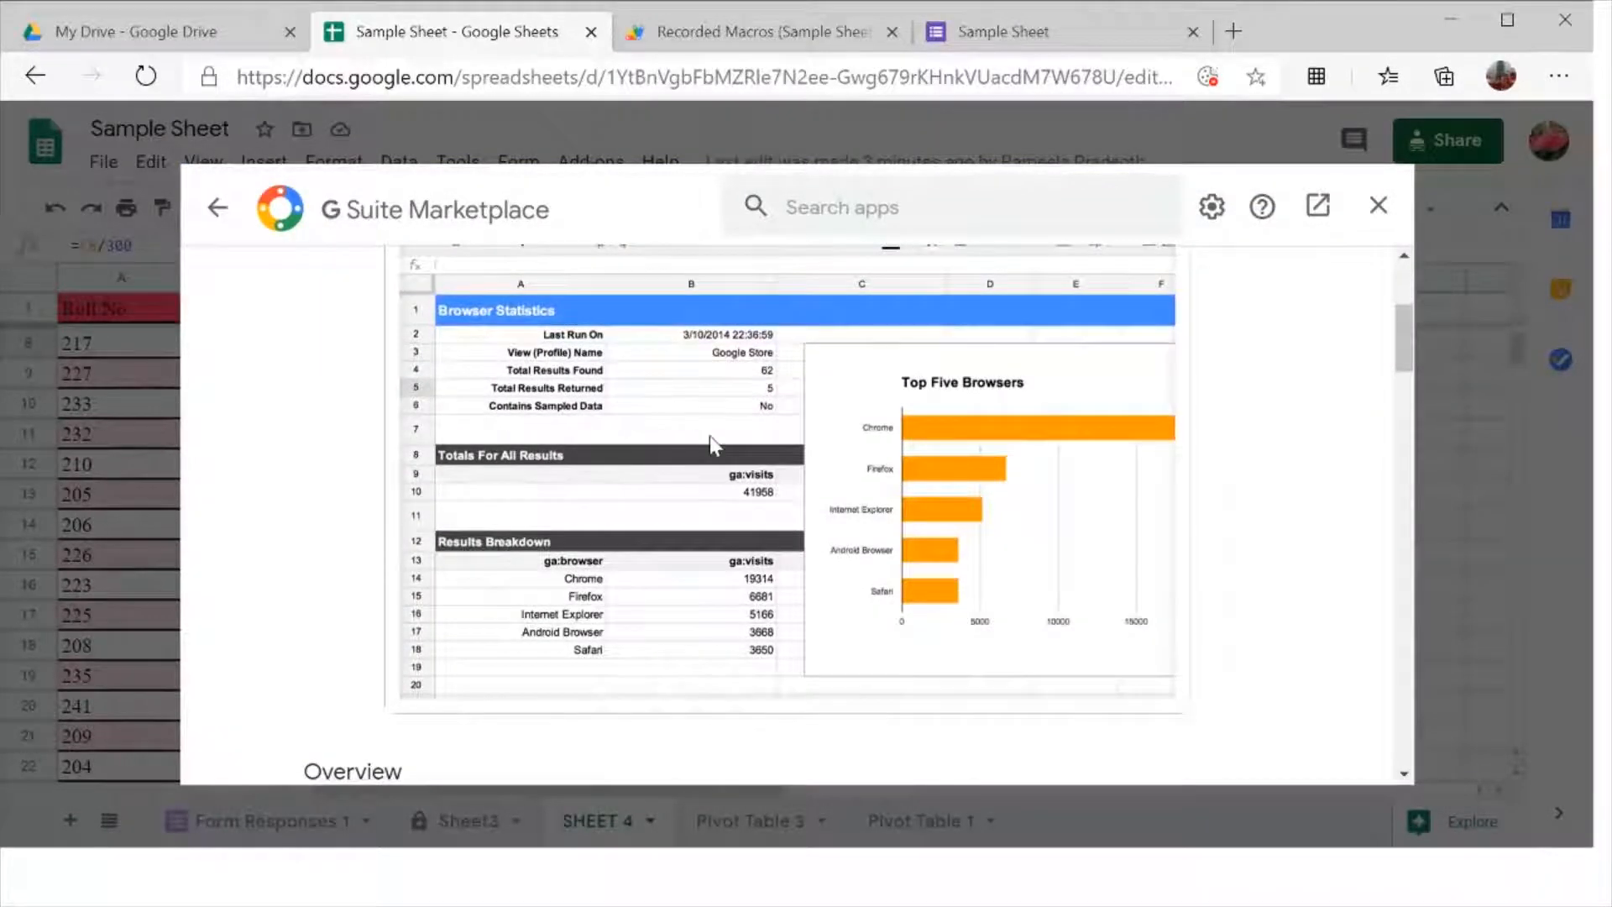
pyautogui.scroll(-7, 981, 499)
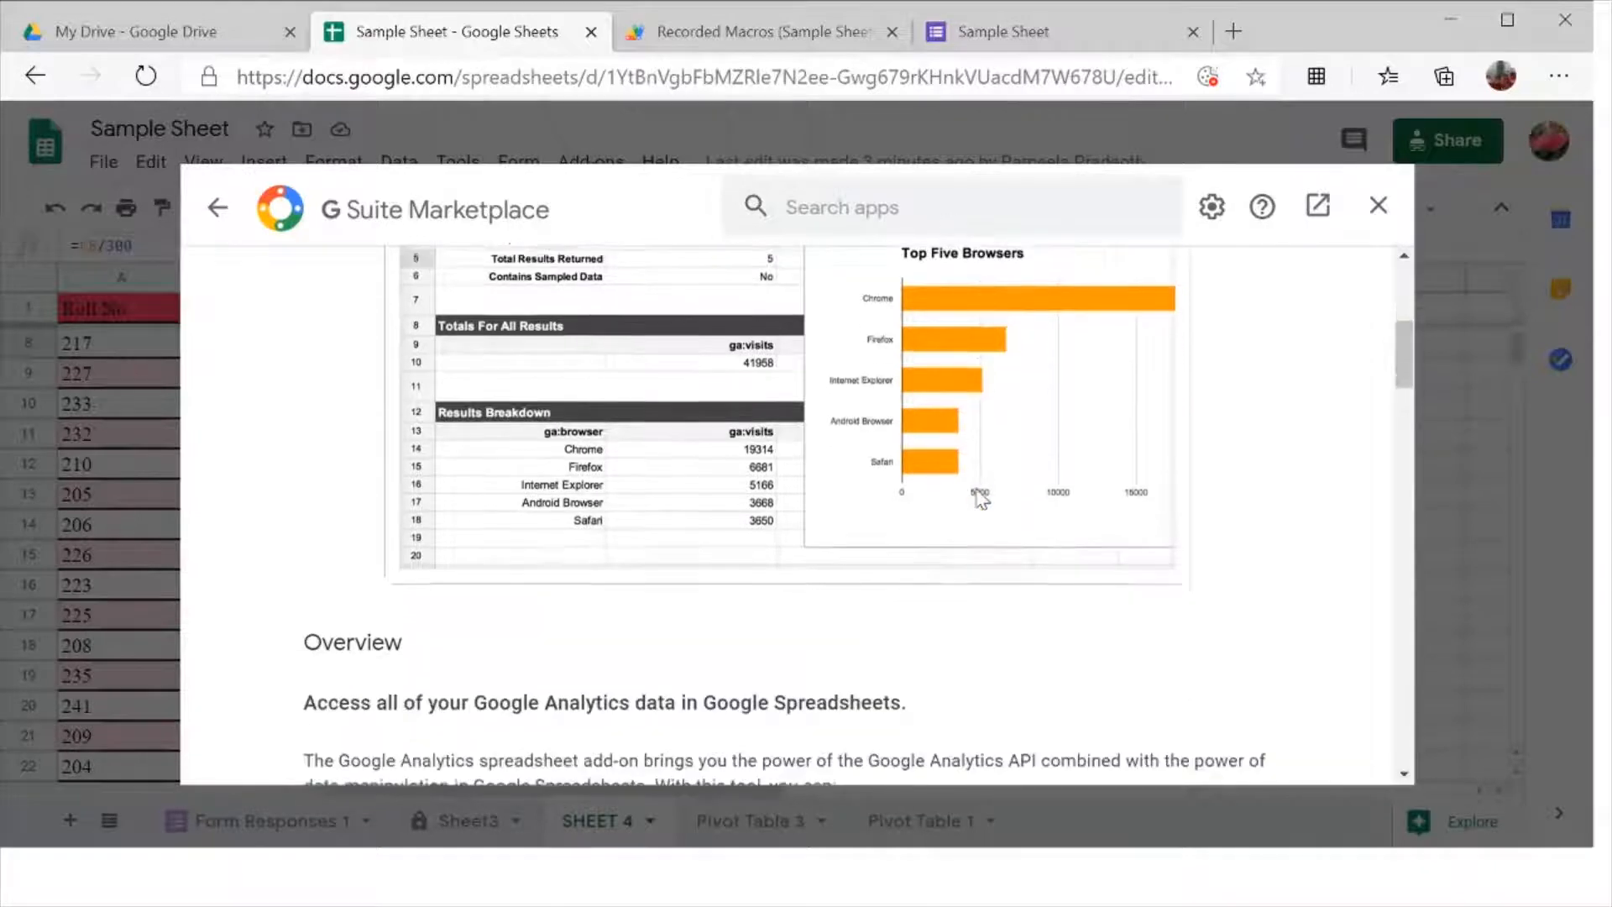
pyautogui.scroll(-2, 981, 498)
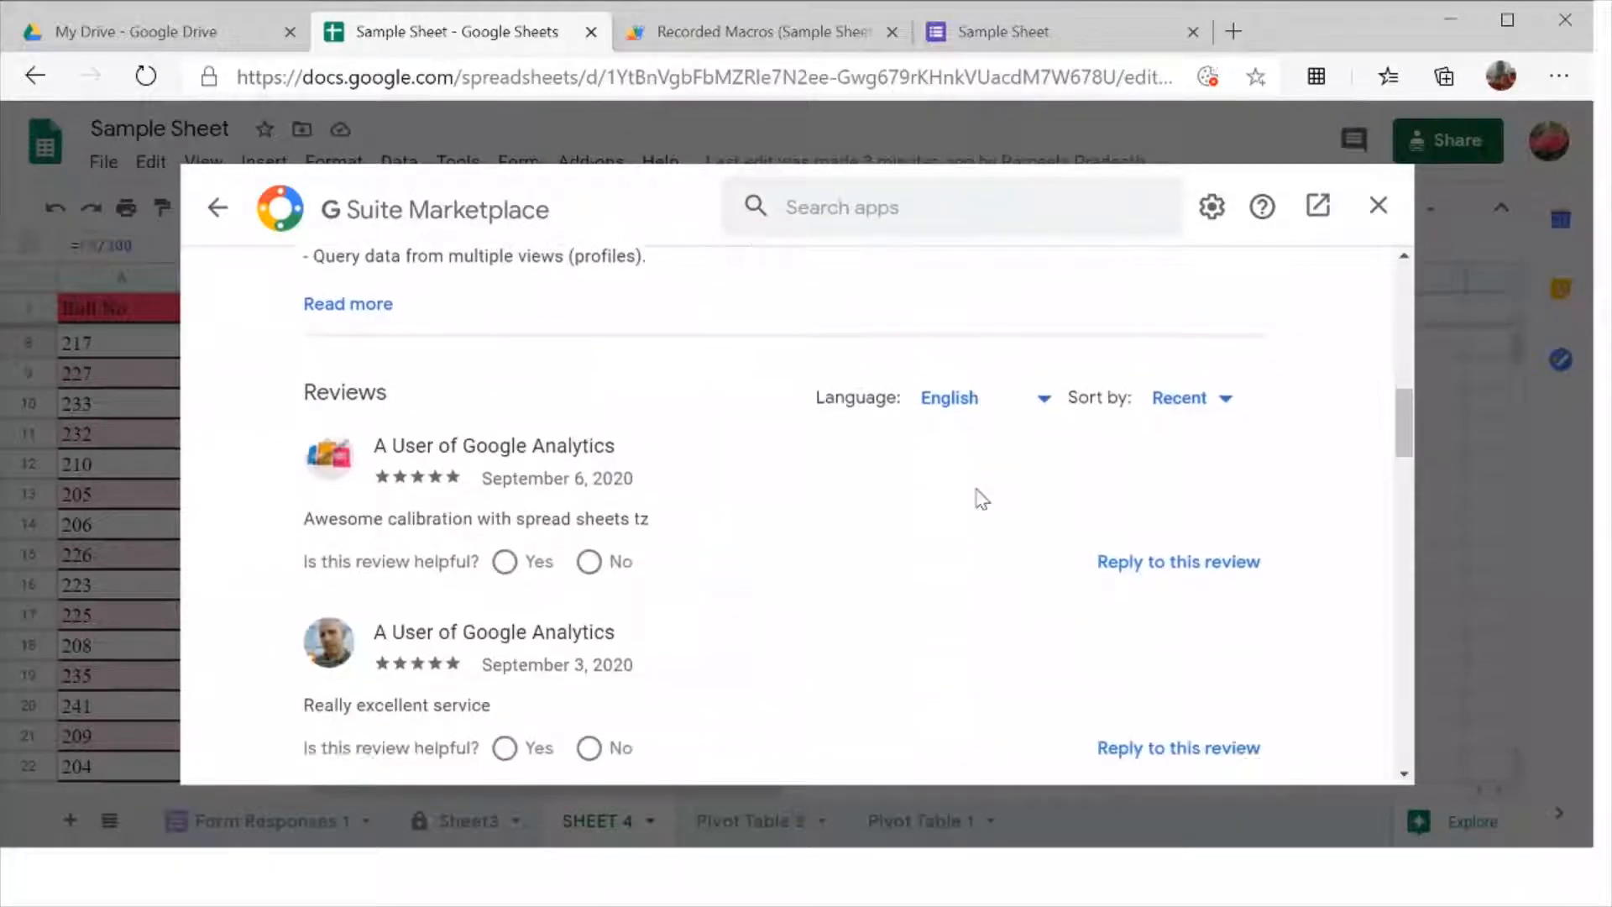
pyautogui.scroll(9, 981, 499)
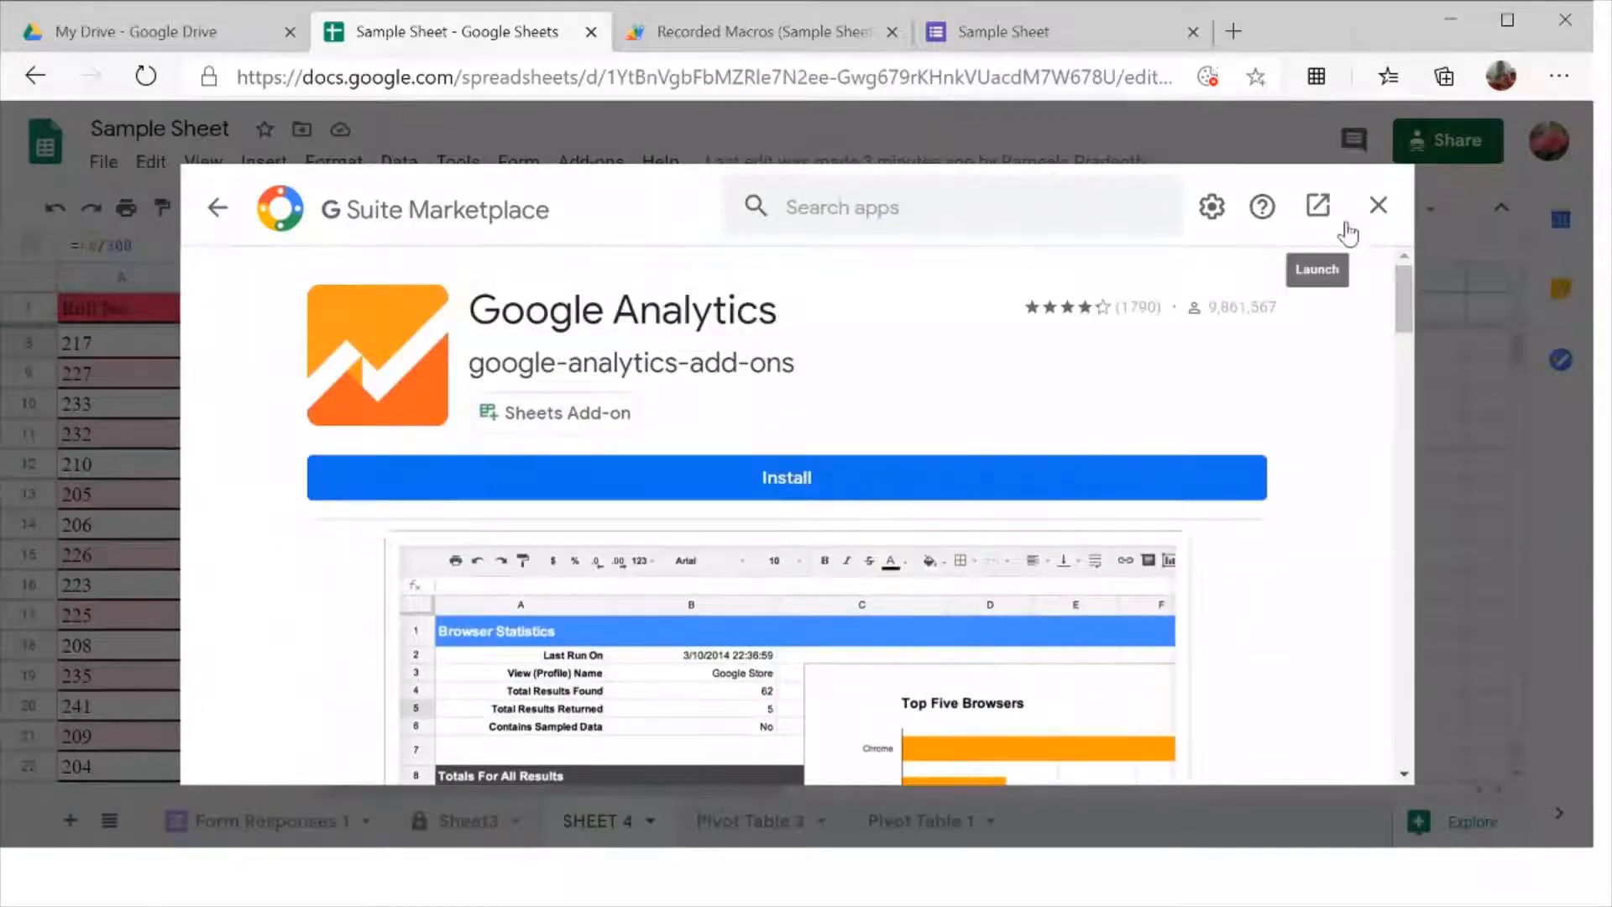
pyautogui.click(1377, 205)
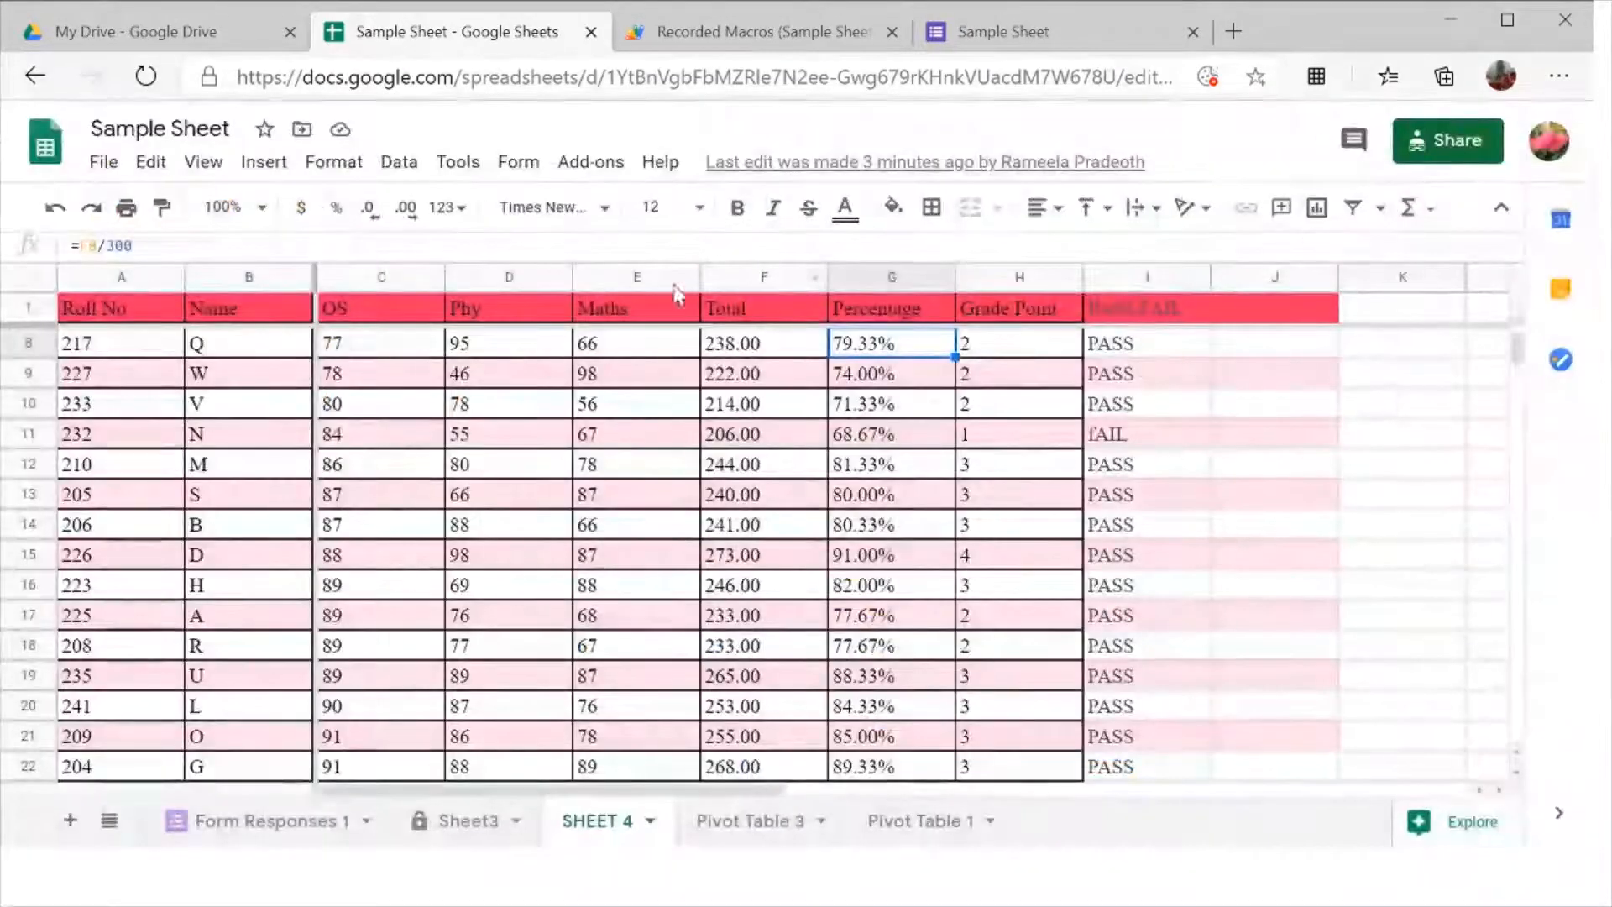
# Reopen the G Suite Marketplace, look through more of the add-ons that work with Sheets, and close it
pyautogui.click(590, 162)
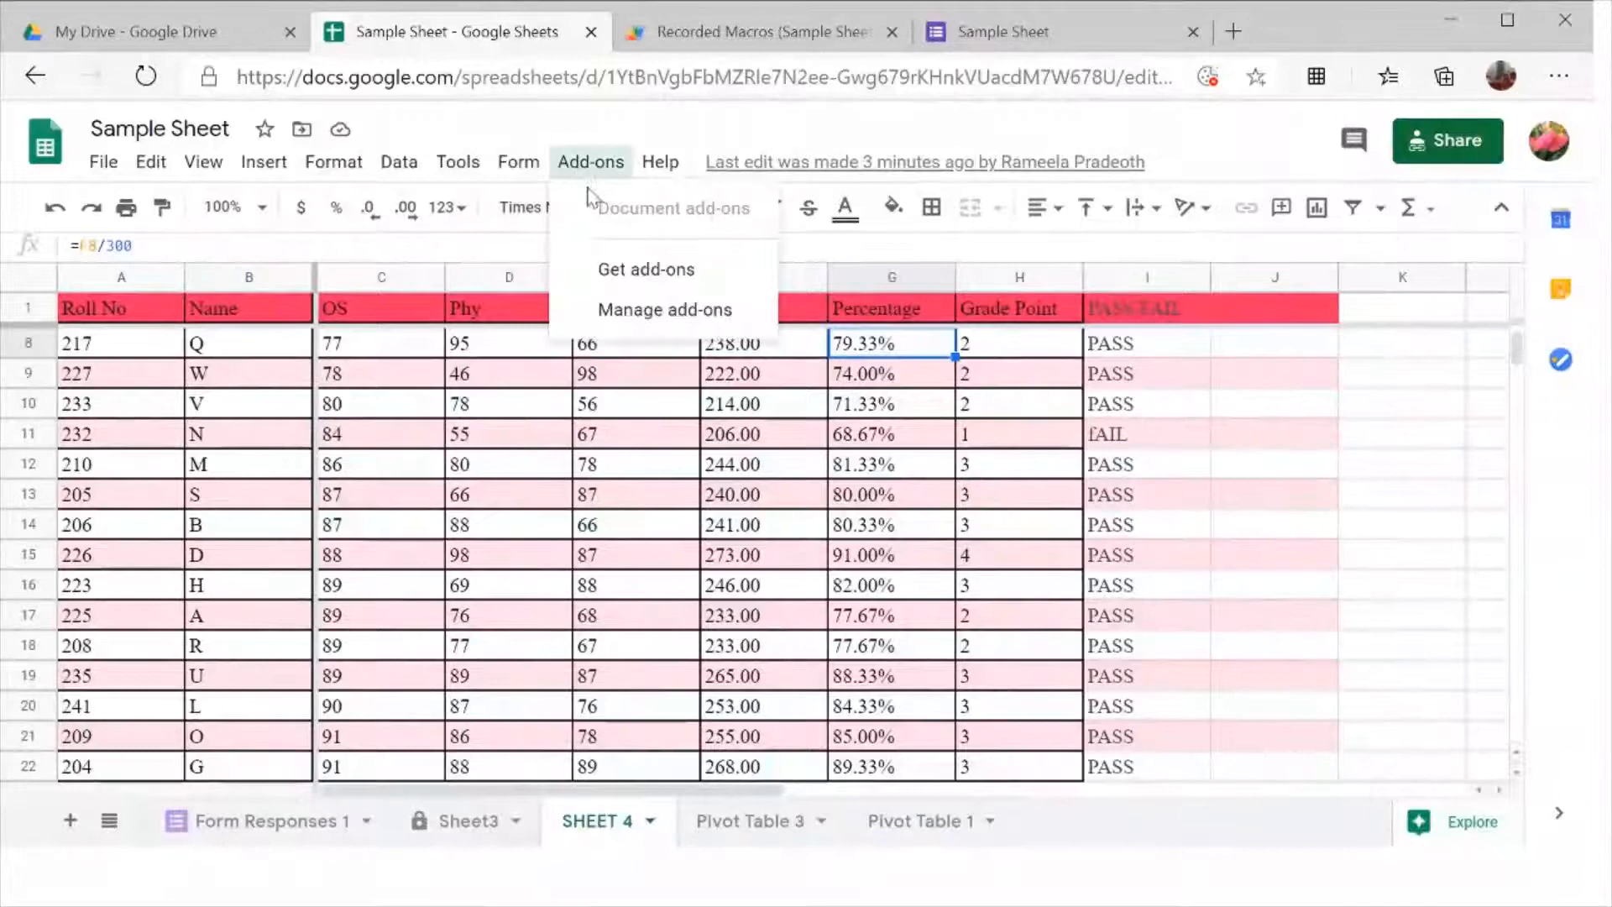
pyautogui.click(605, 267)
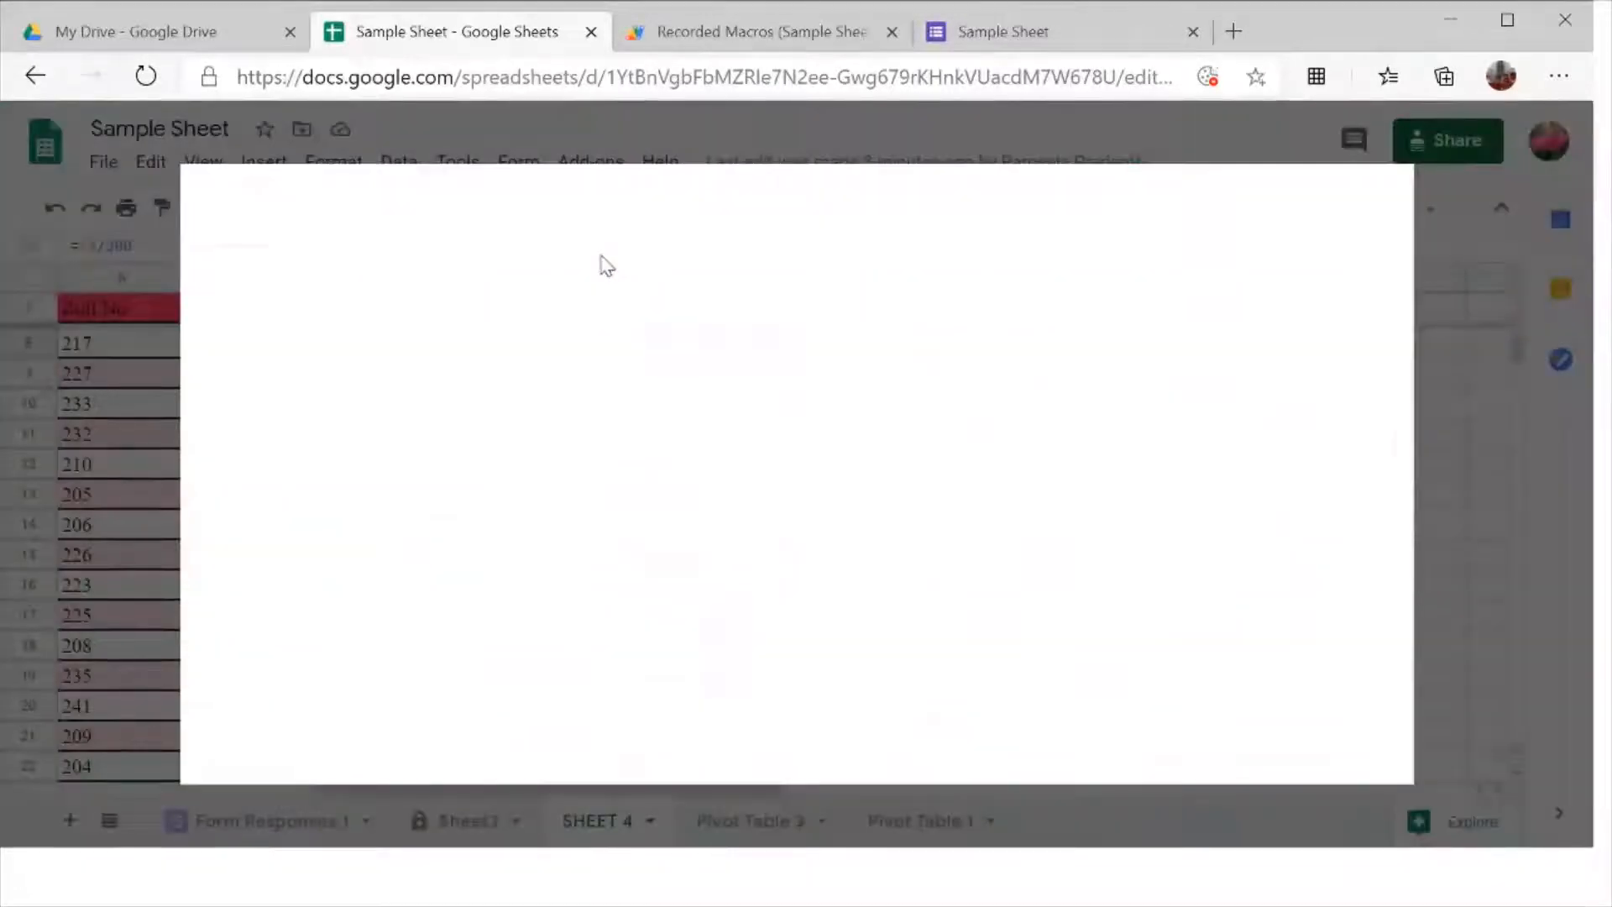
pyautogui.scroll(-3, 659, 424)
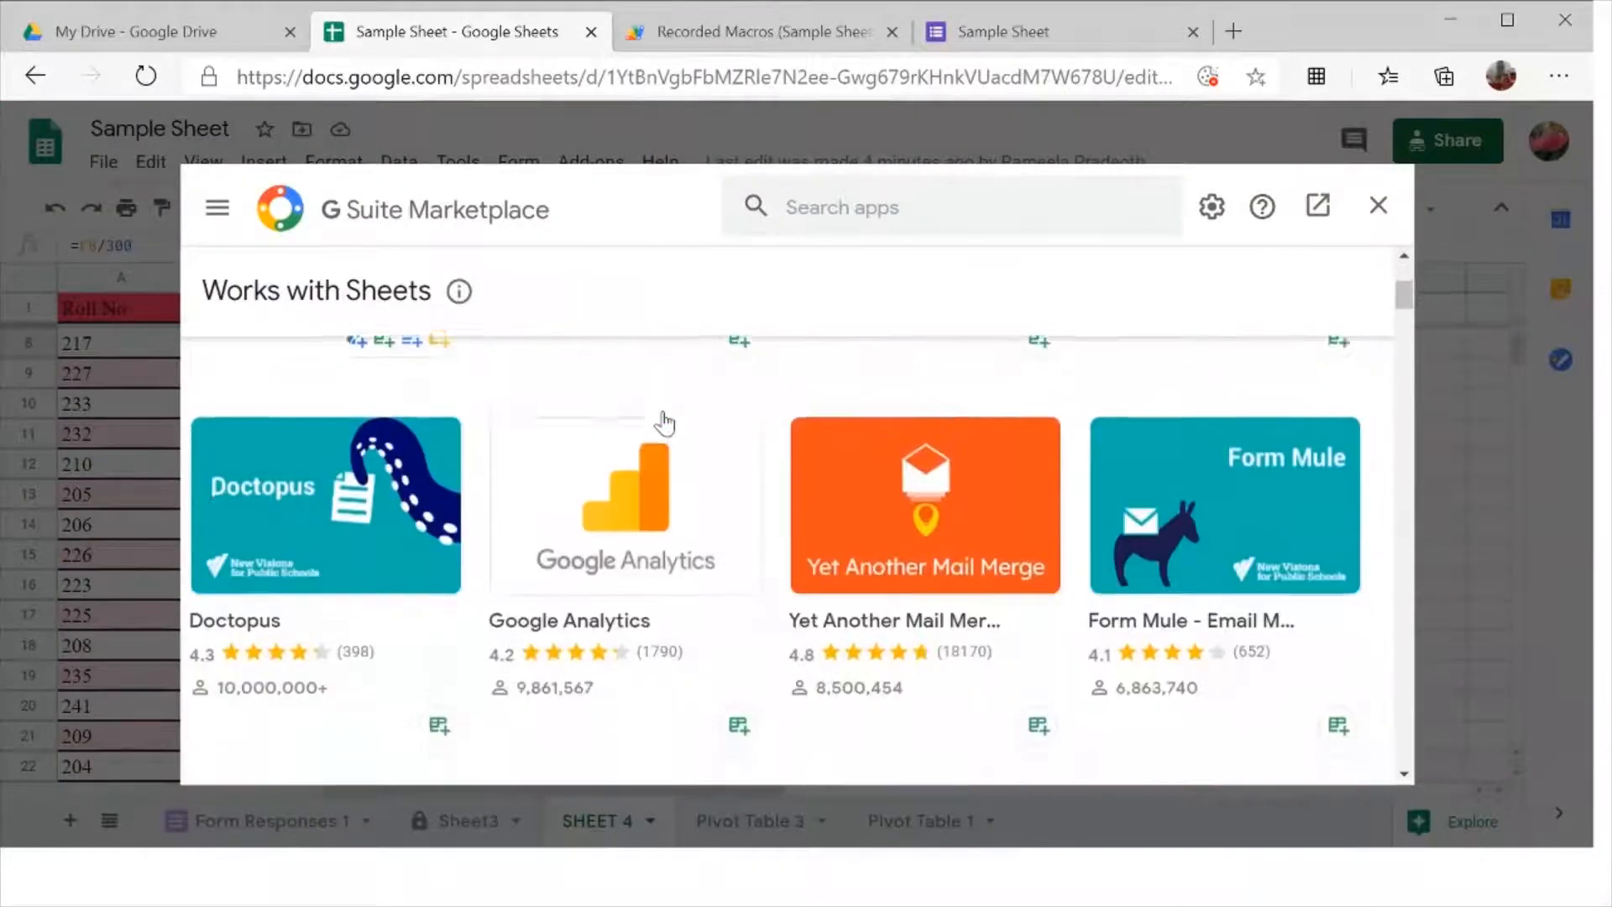
pyautogui.scroll(-8, 664, 424)
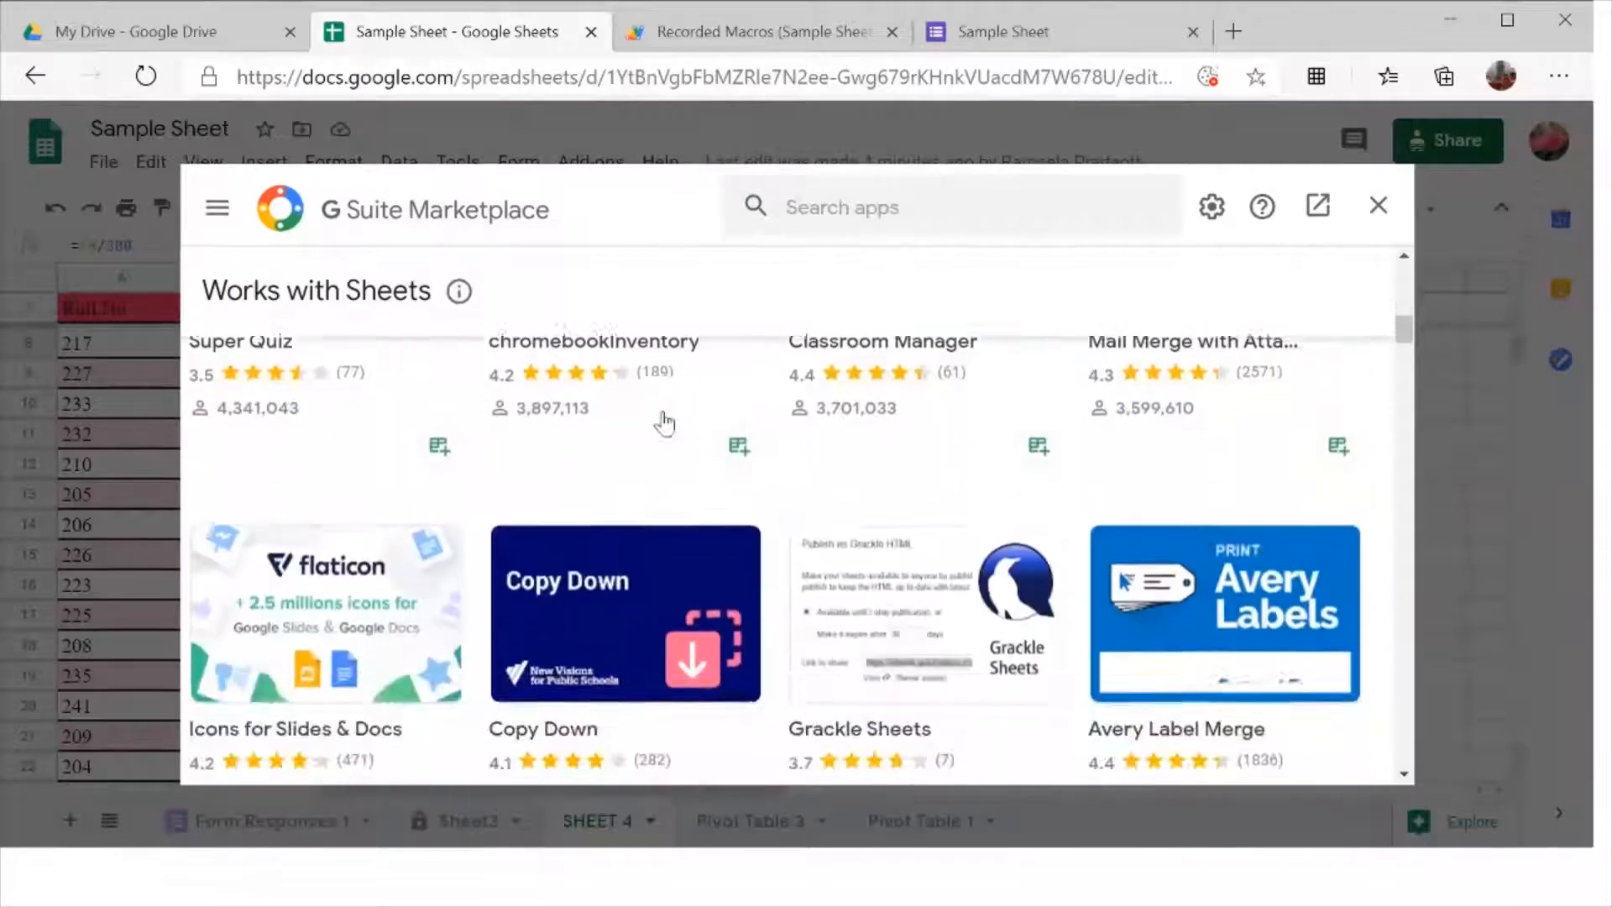
pyautogui.scroll(-5, 663, 424)
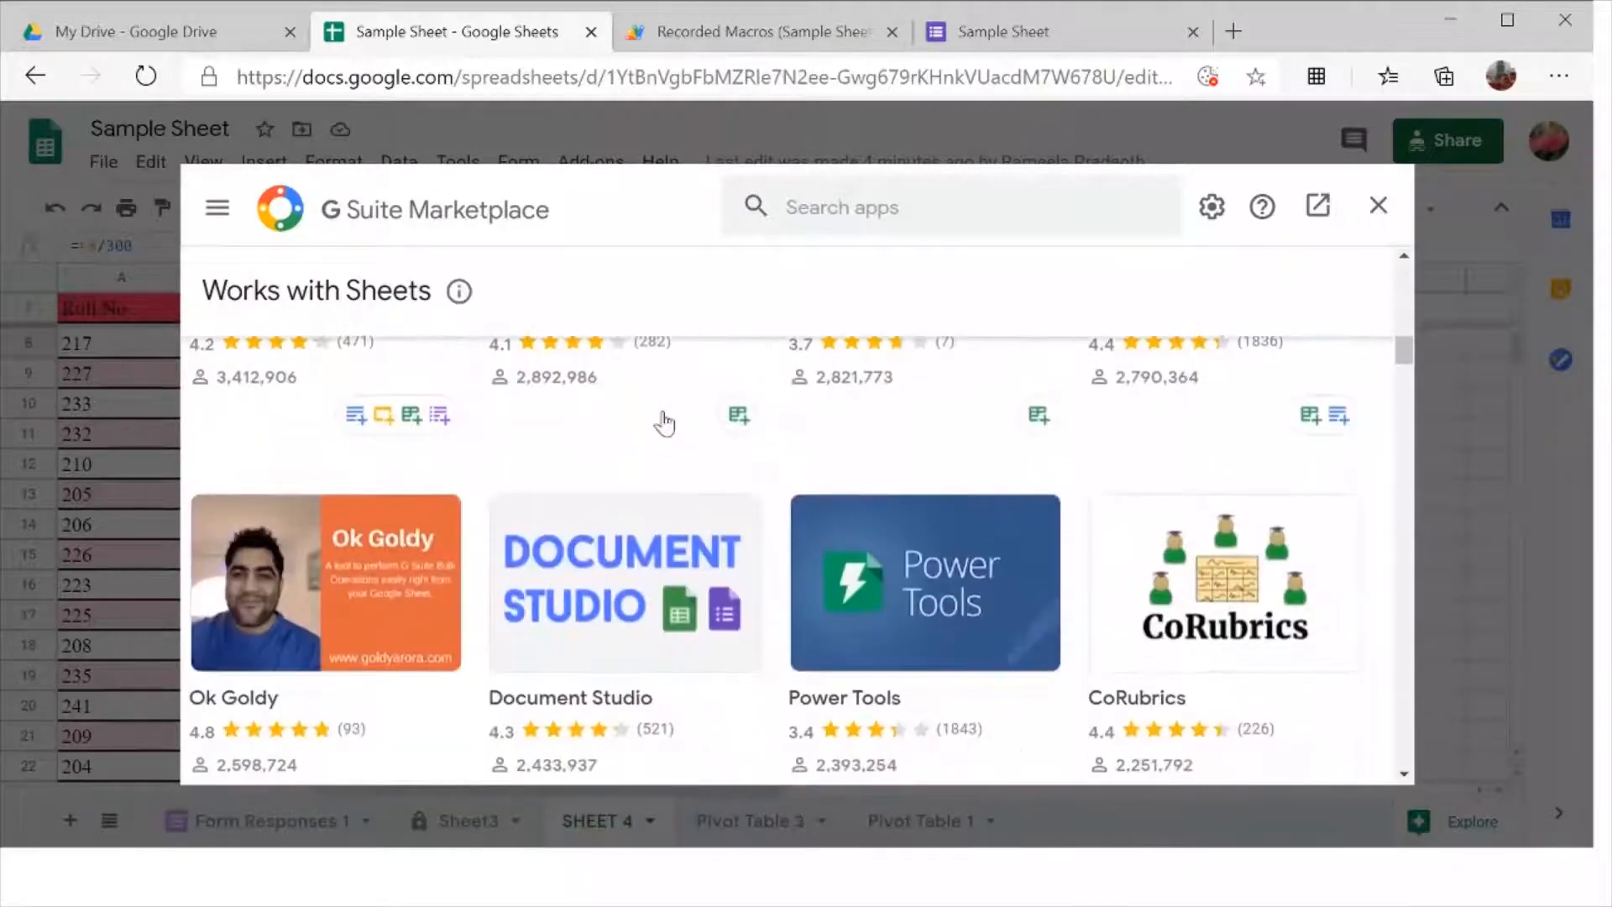
pyautogui.scroll(-8, 663, 424)
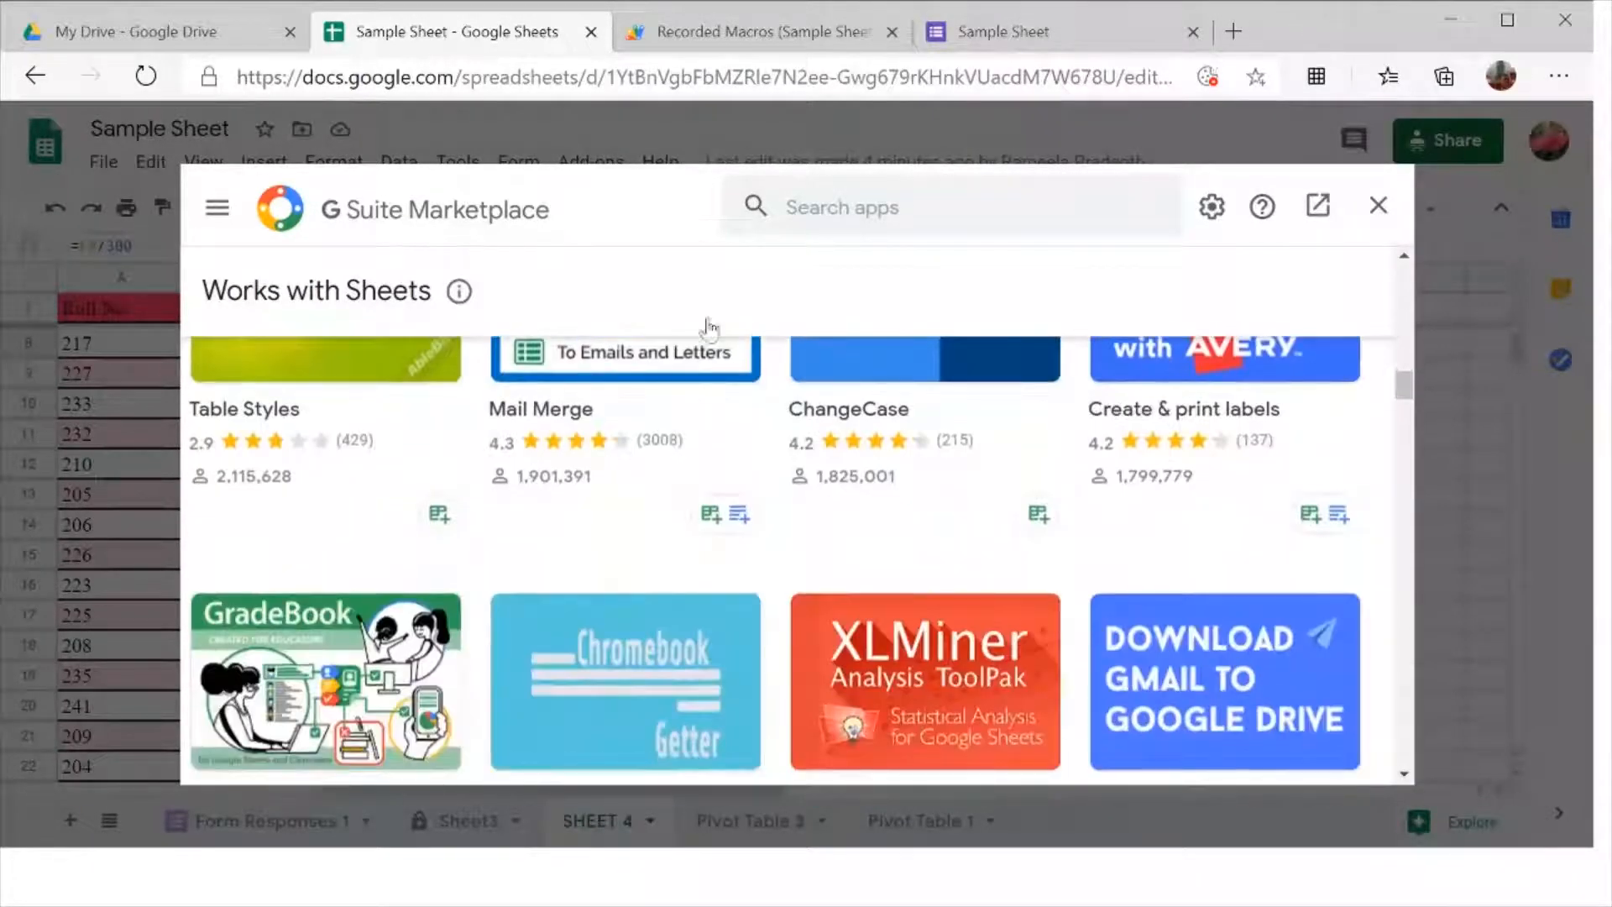
pyautogui.click(1378, 204)
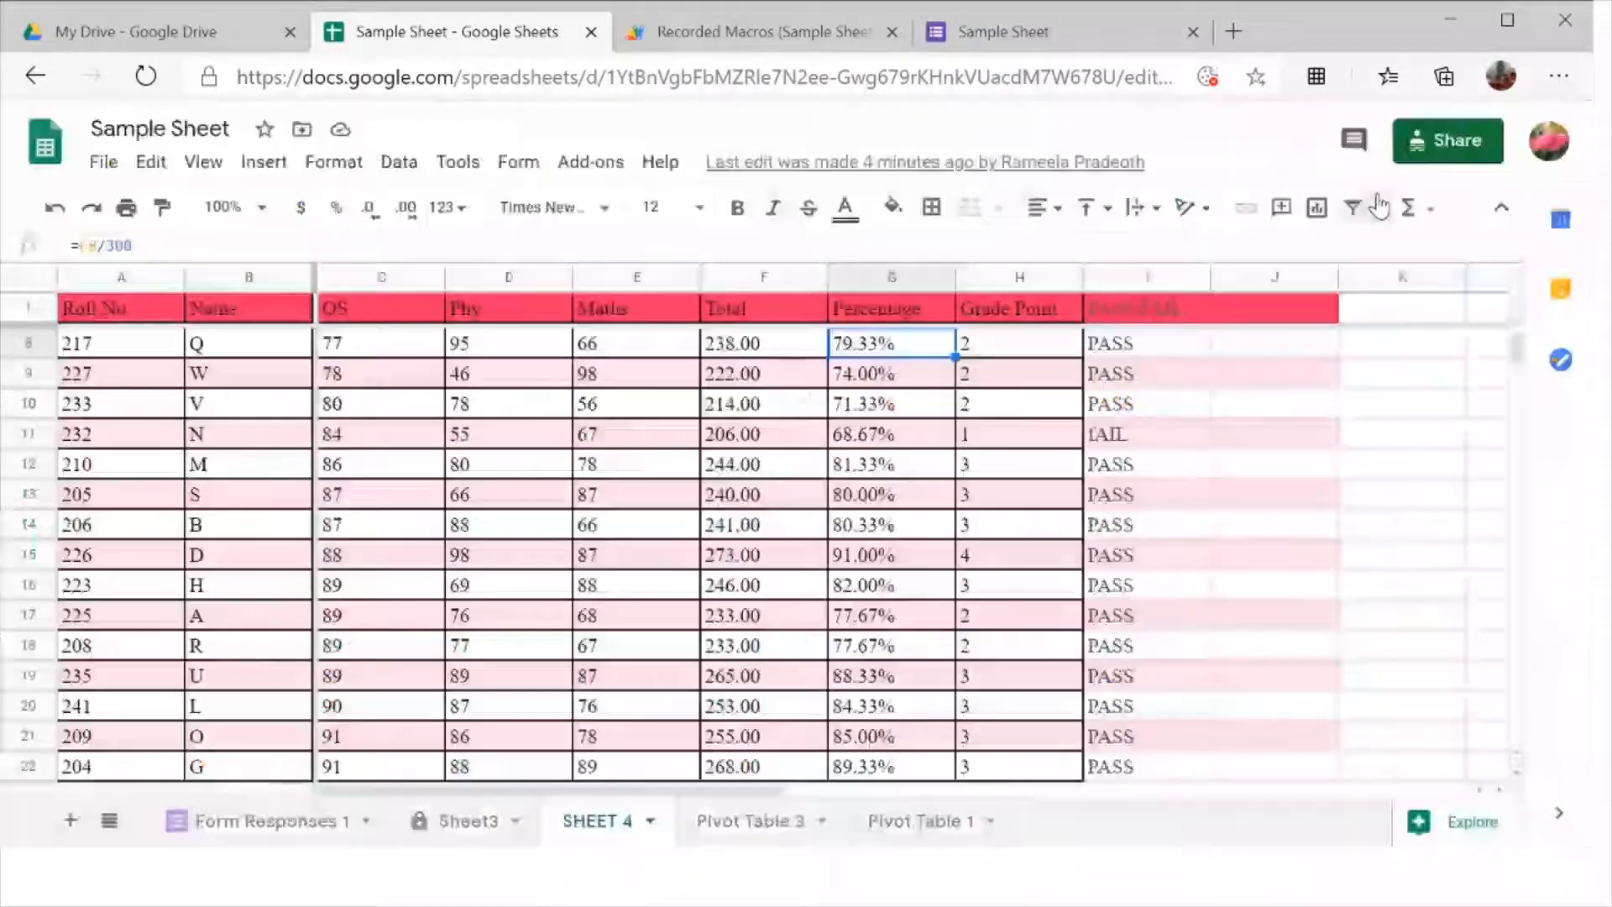
pyautogui.scroll(-4, 1150, 571)
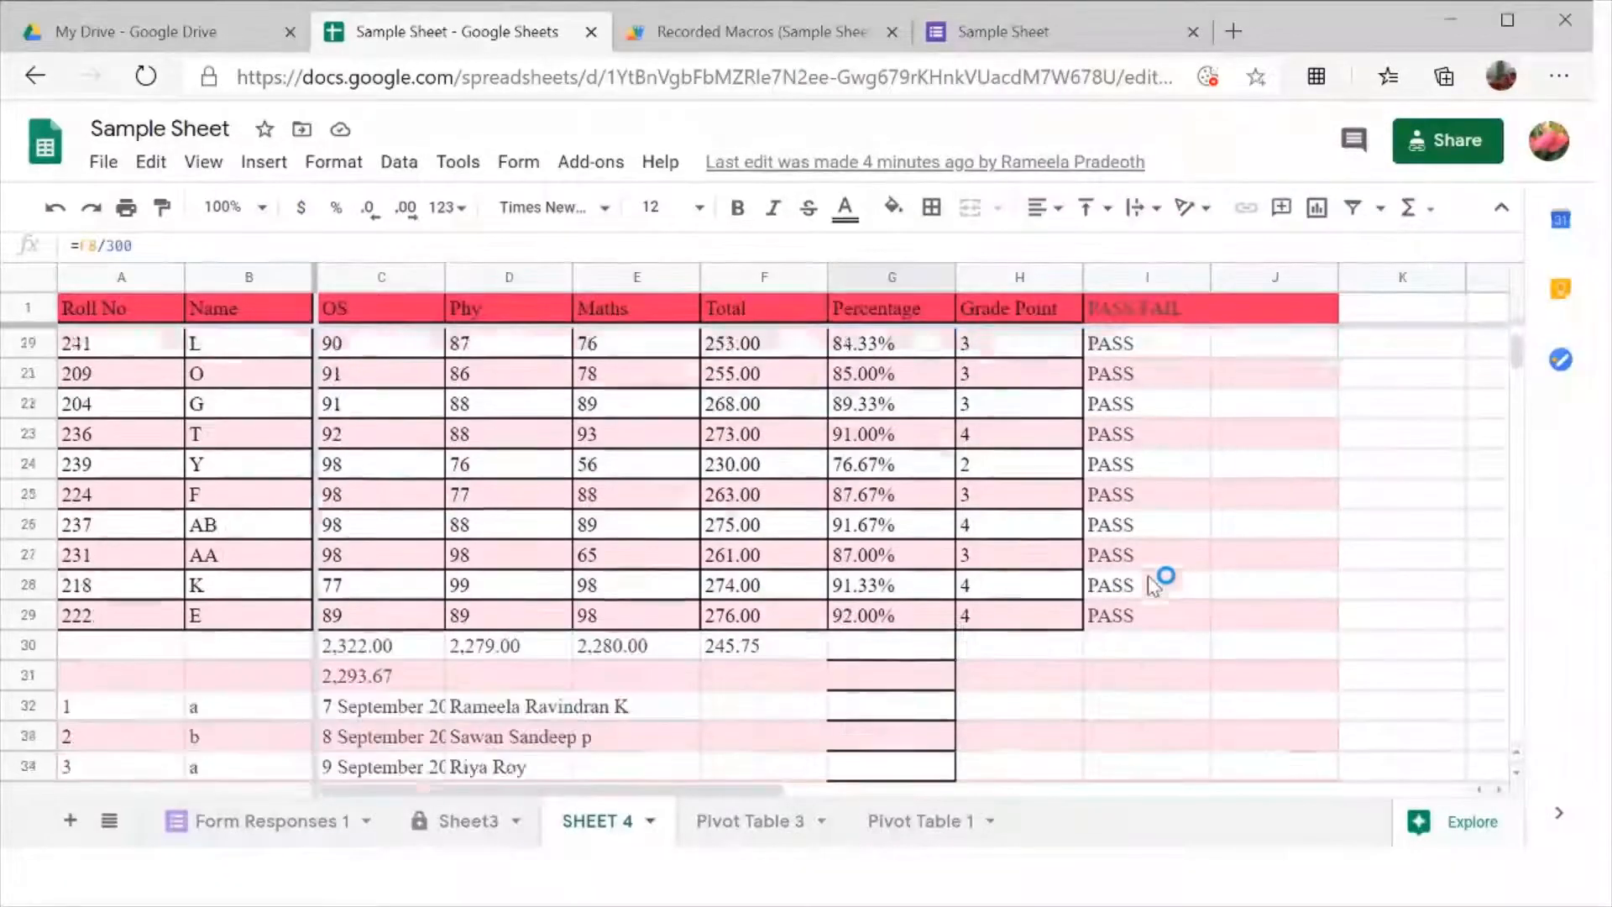
pyautogui.scroll(6, 1147, 576)
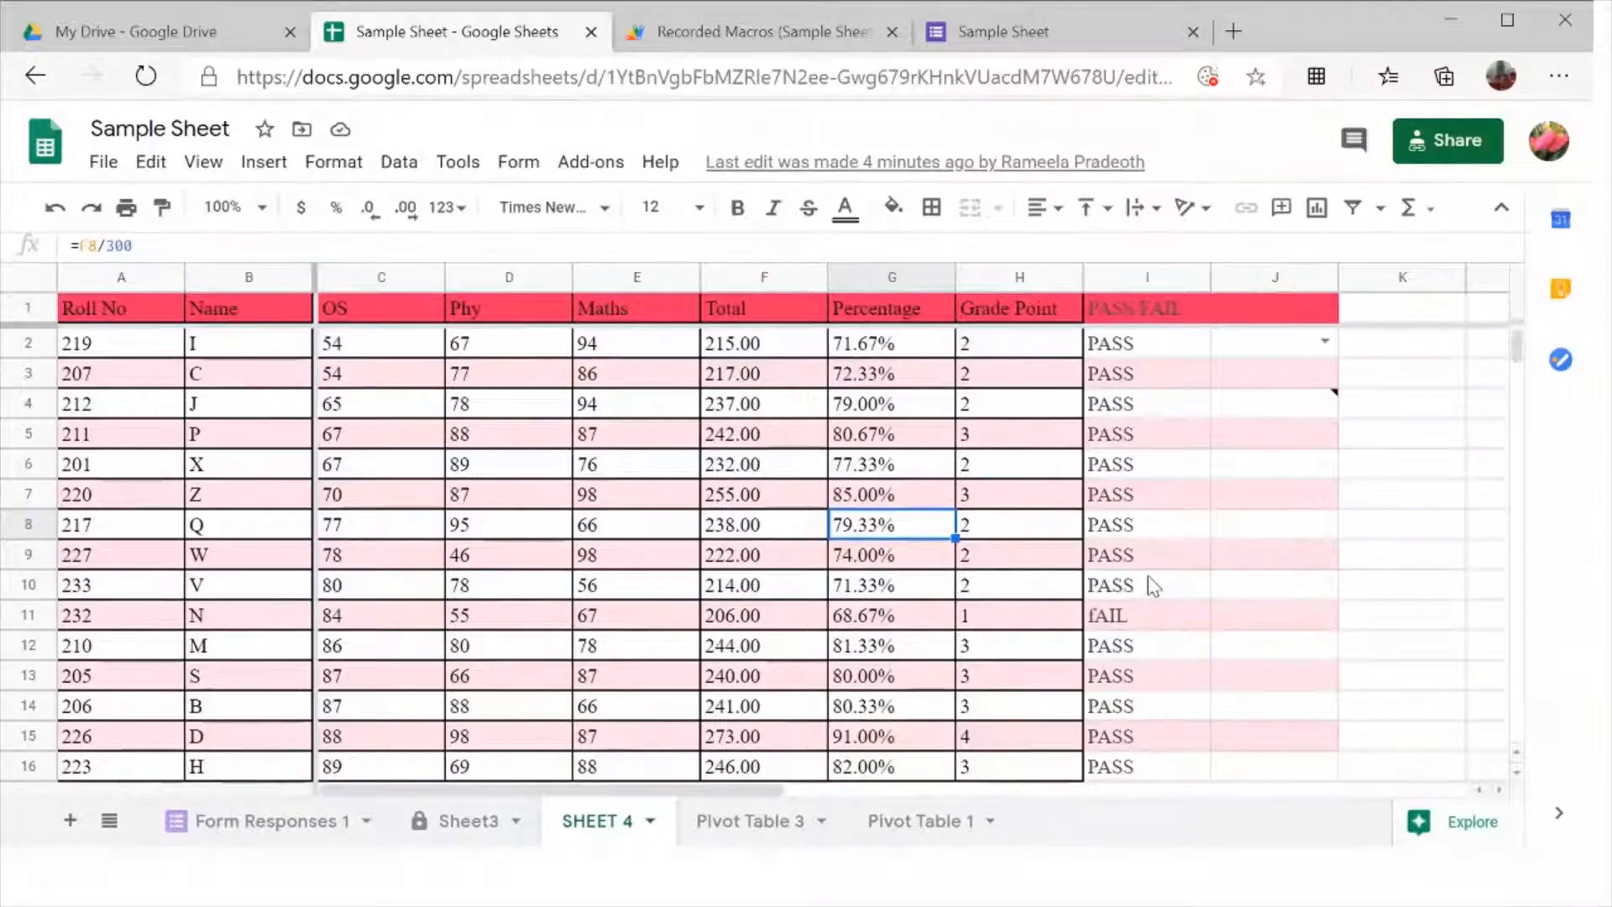
pyautogui.click(1227, 887)
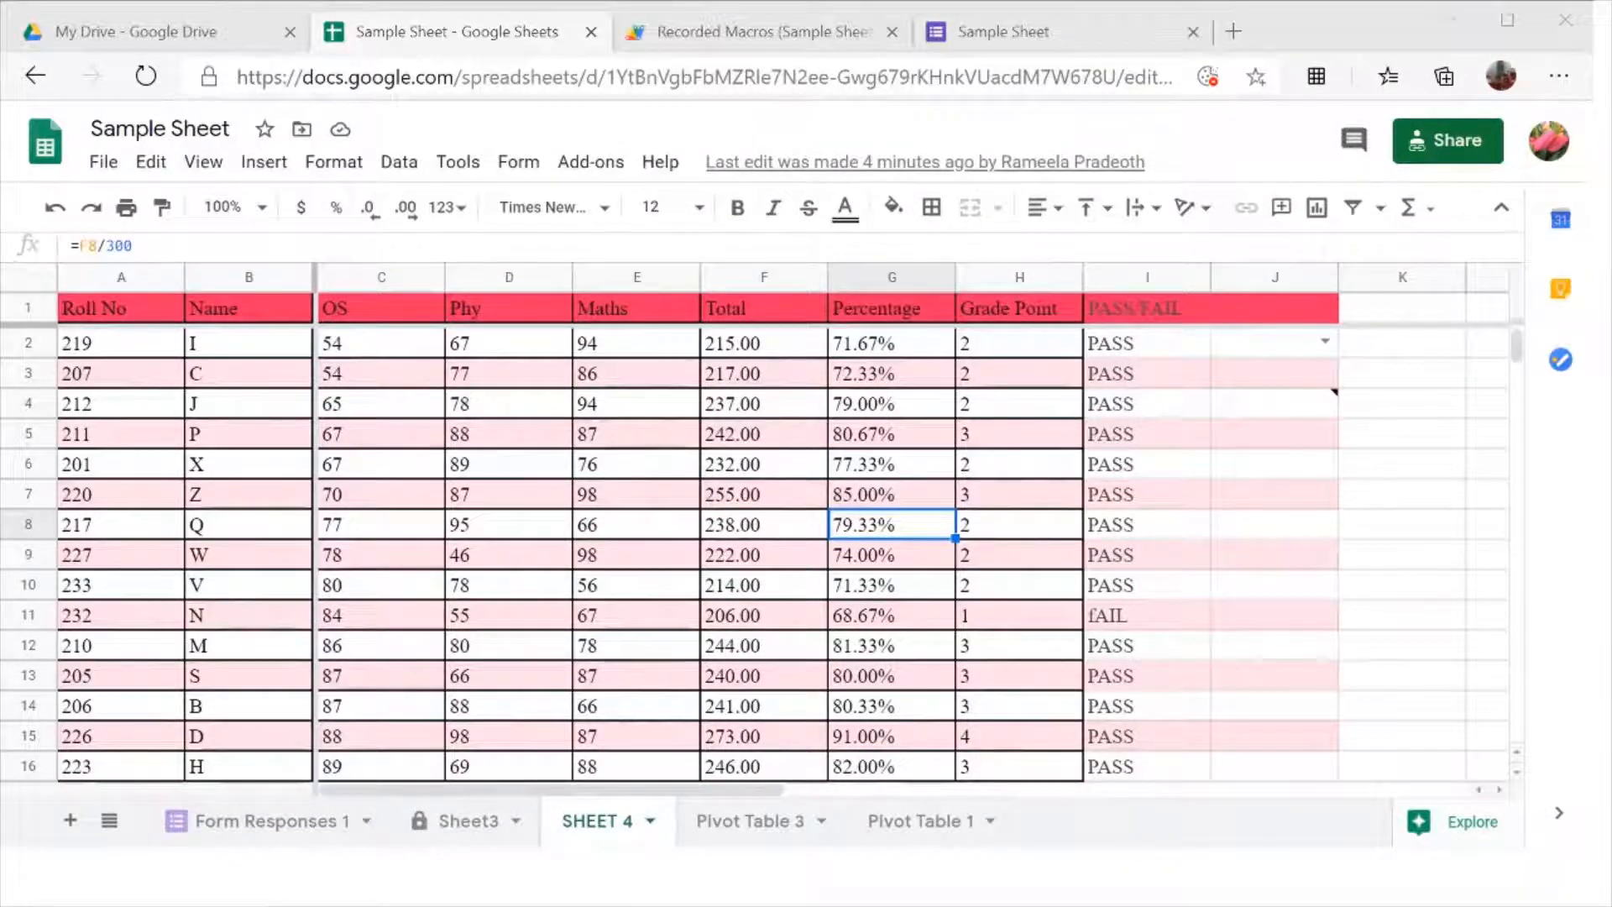